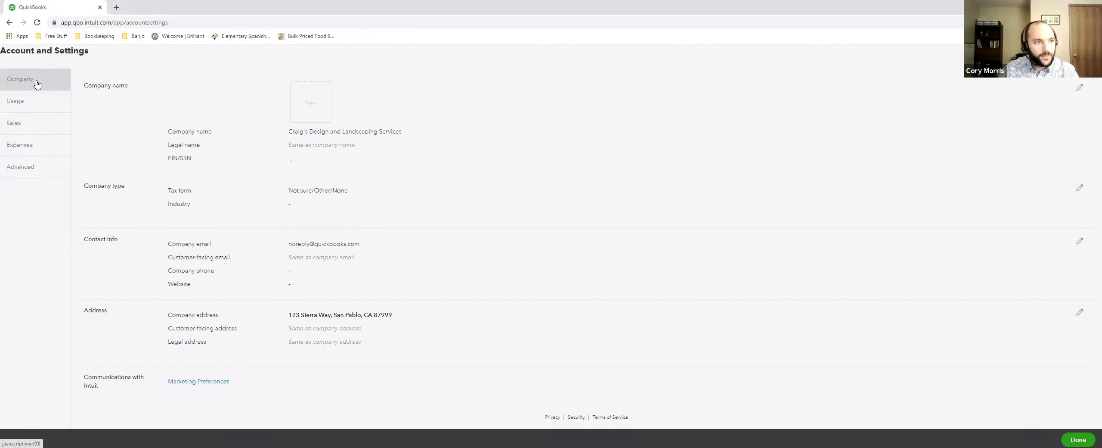
Step: Review the editable company name details and the tax form choices for the company type, leaving both without saving
click(362, 147)
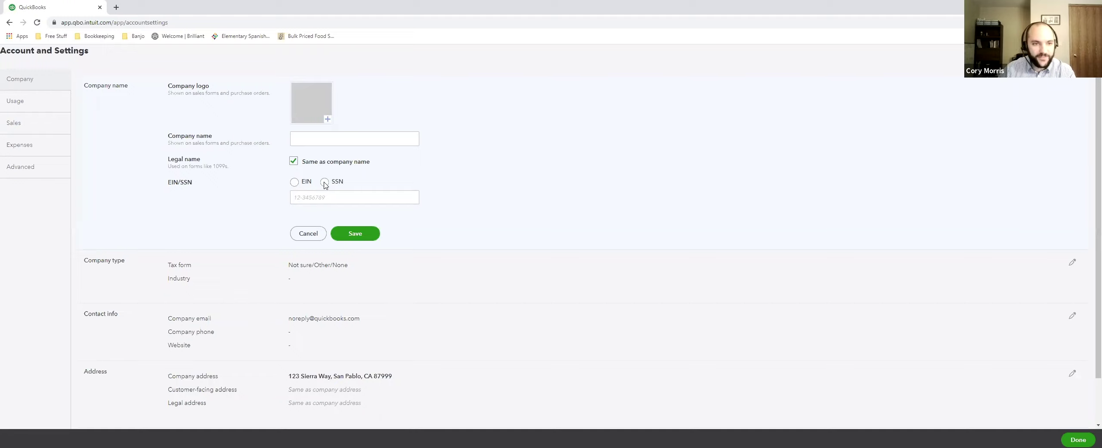
click(306, 235)
click(337, 211)
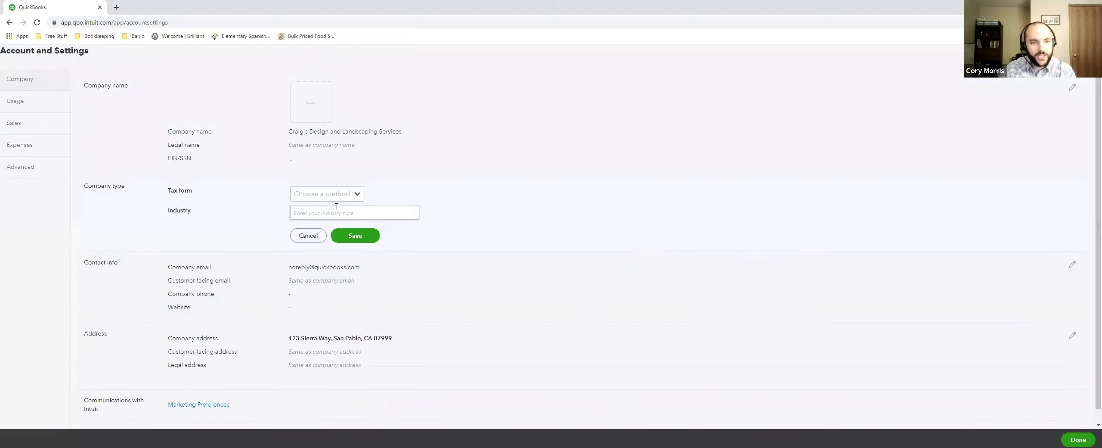
click(358, 194)
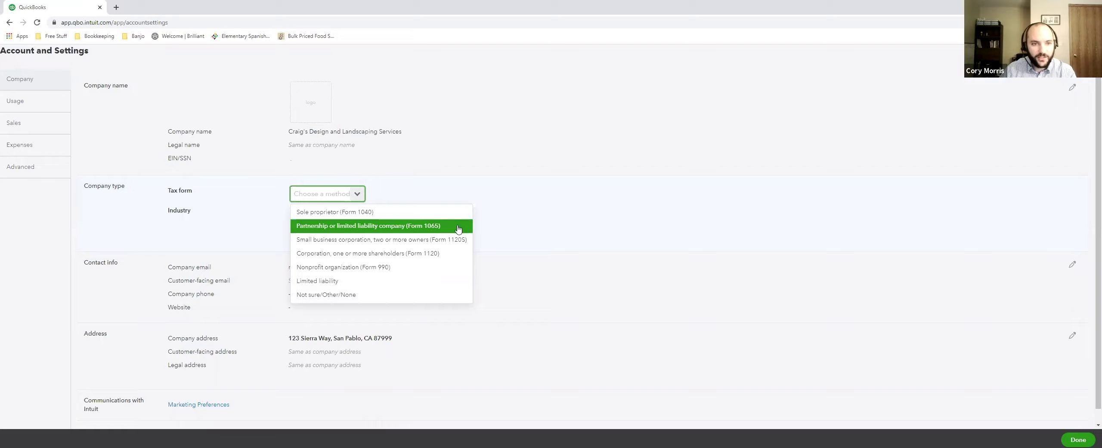
click(480, 204)
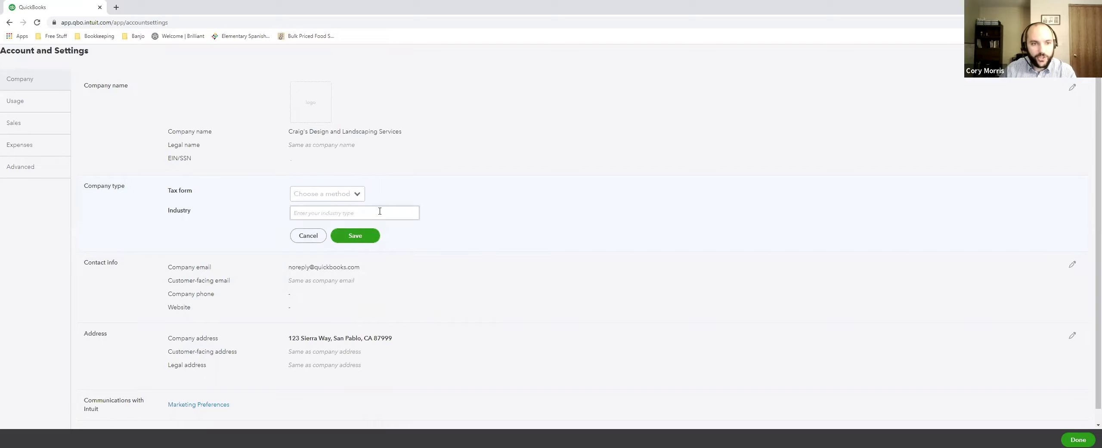
click(307, 233)
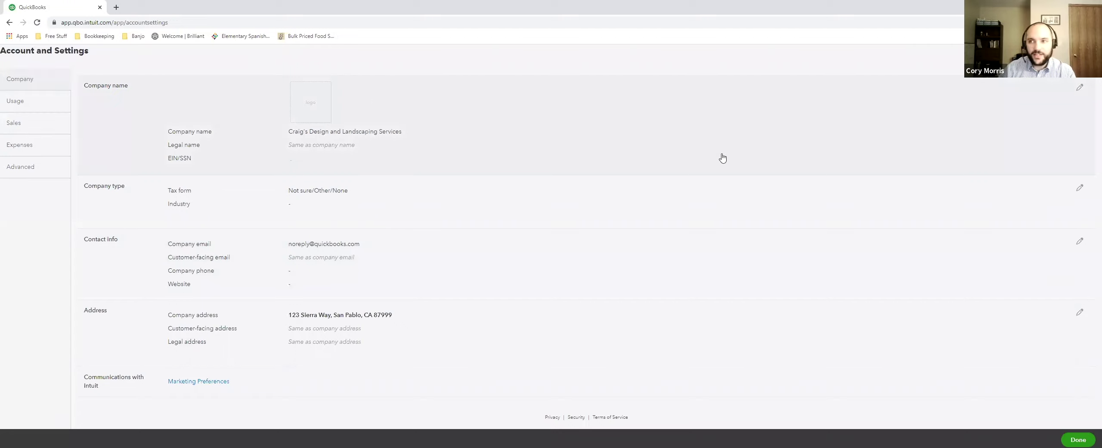
Step: Review the plan's usage limits and the sales settings, from sales form content through reminders and statements
click(42, 102)
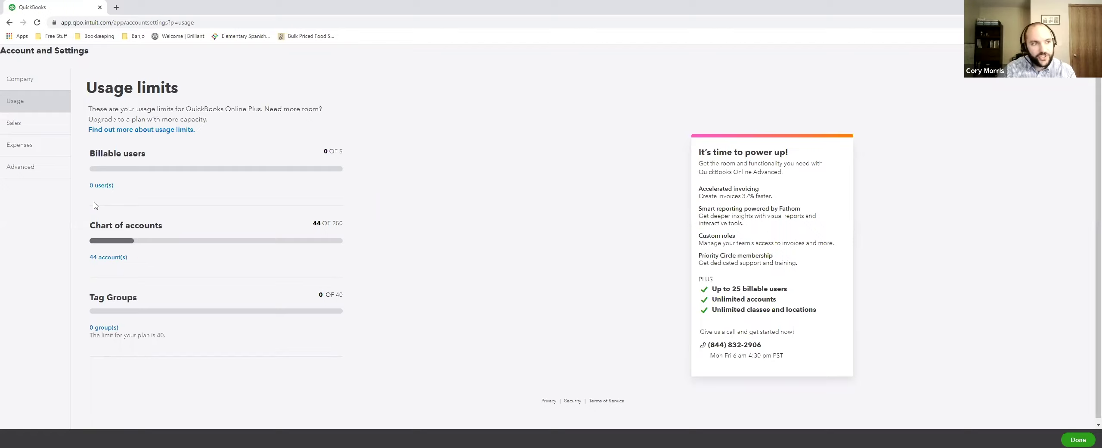
click(33, 125)
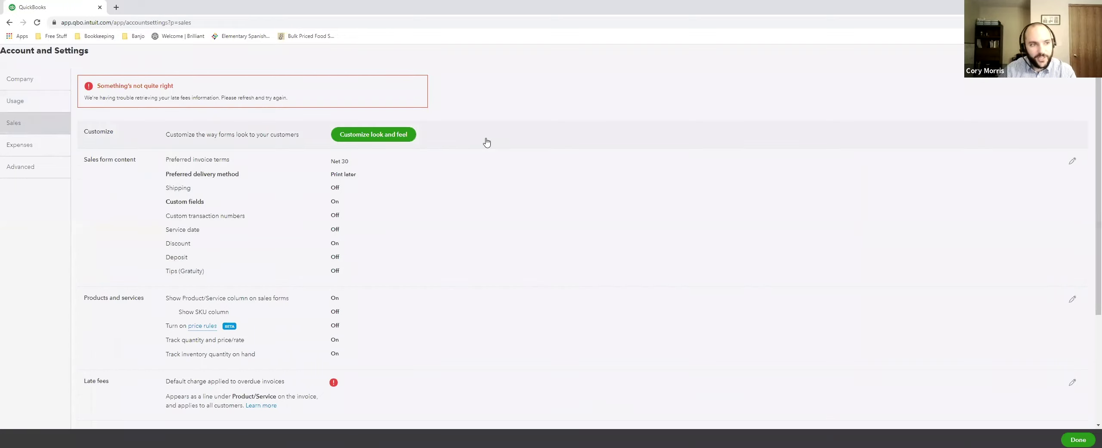
scroll(483, 142, down, 1)
scroll(480, 143, up, 1)
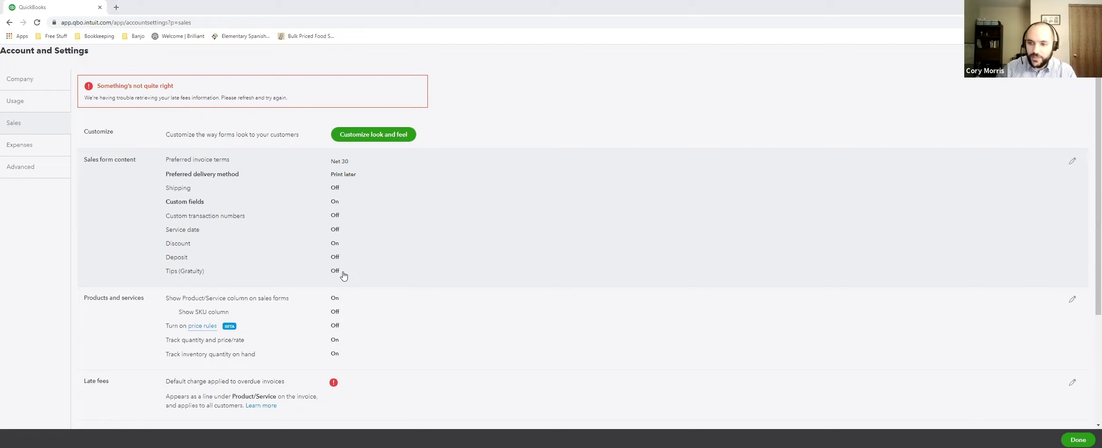
scroll(414, 249, down, 2)
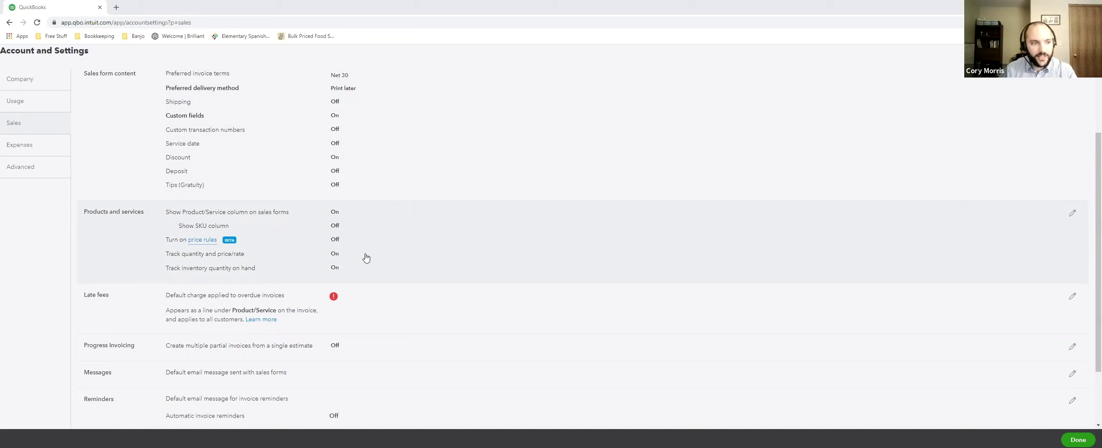
scroll(367, 258, down, 2)
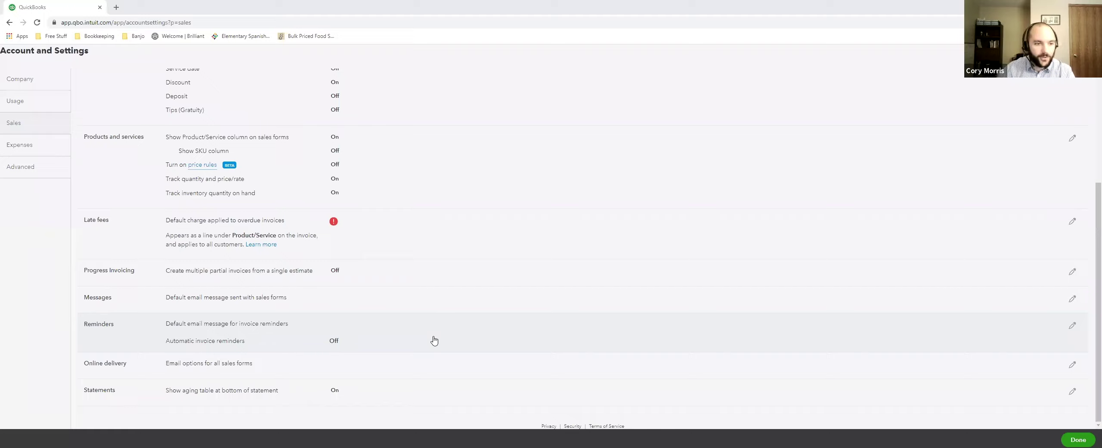
Step: Examine the expenses settings and all advanced settings, from accounting through other preferences, and close Account and Settings
click(34, 148)
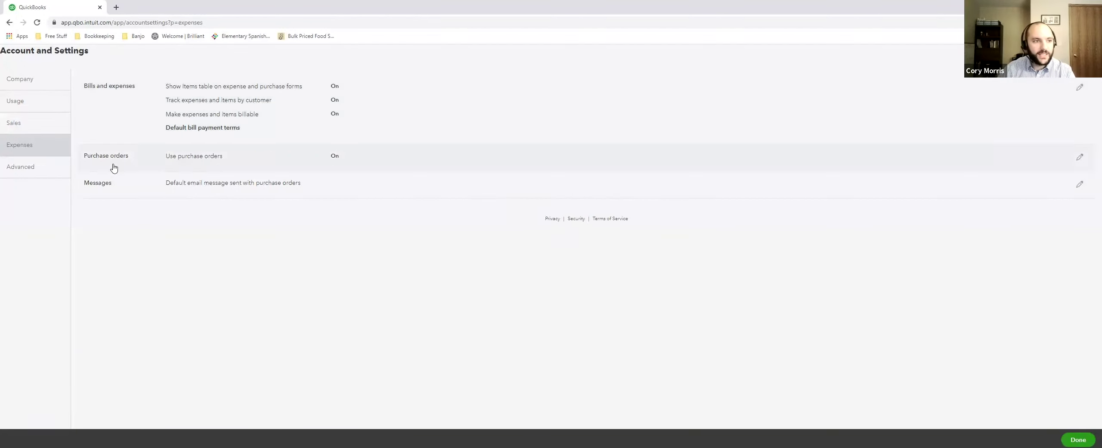
click(37, 167)
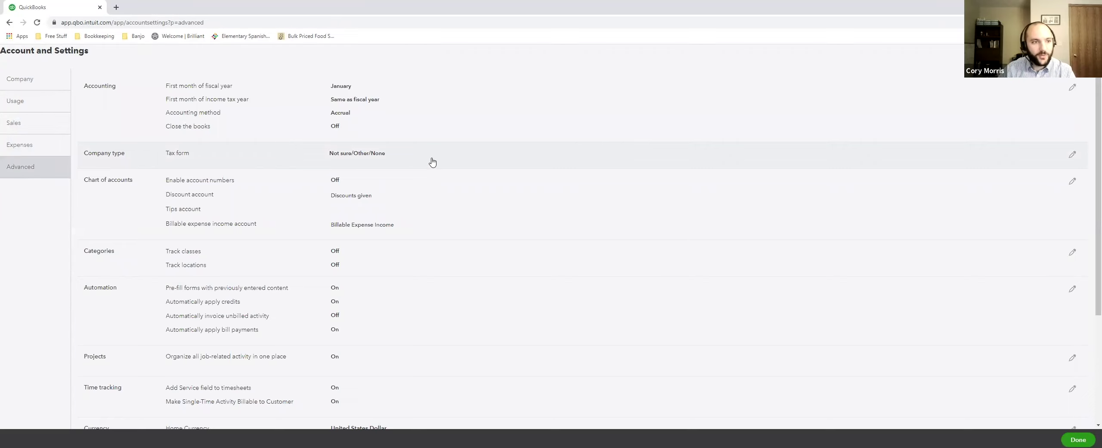
scroll(433, 162, down, 1)
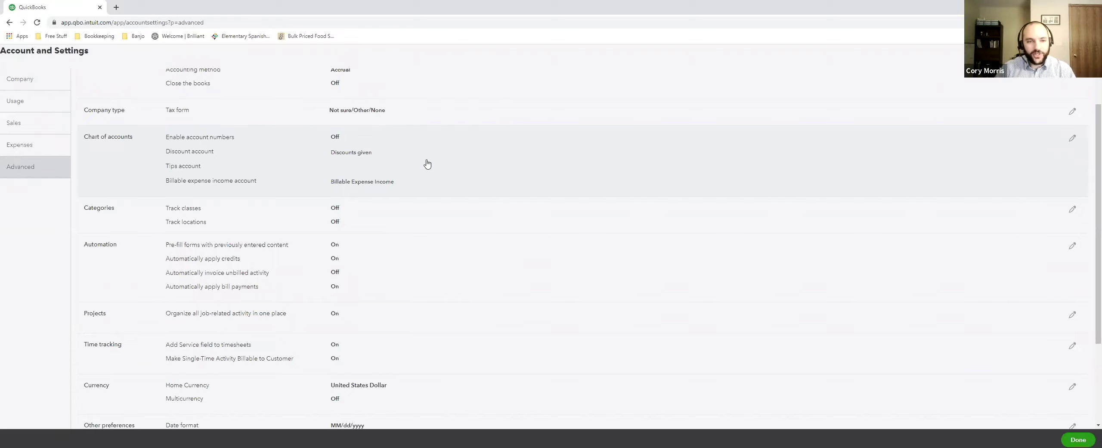
scroll(419, 178, down, 1)
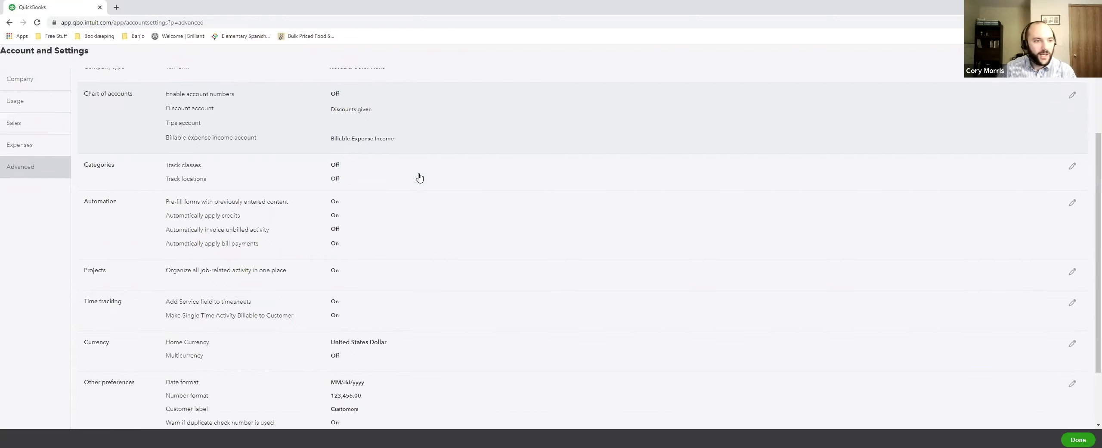
scroll(419, 176, down, 1)
scroll(426, 194, down, 1)
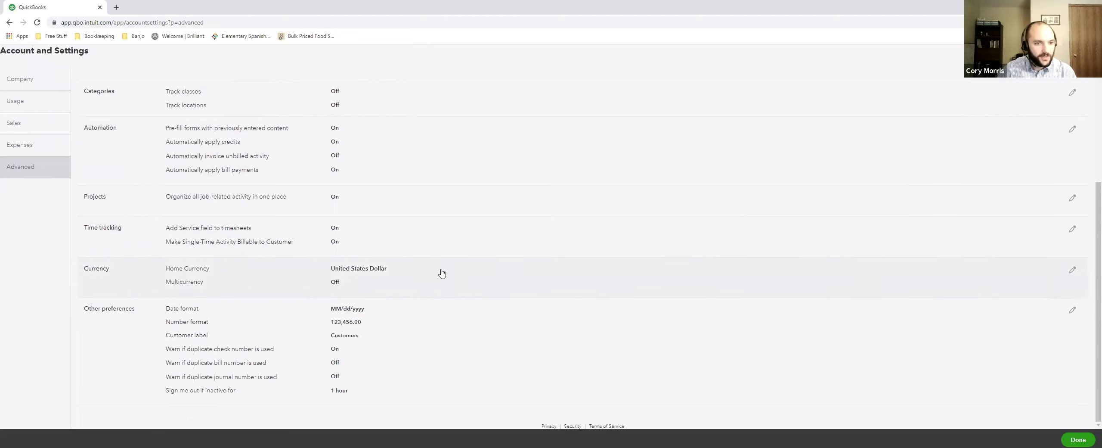
scroll(436, 328, up, 4)
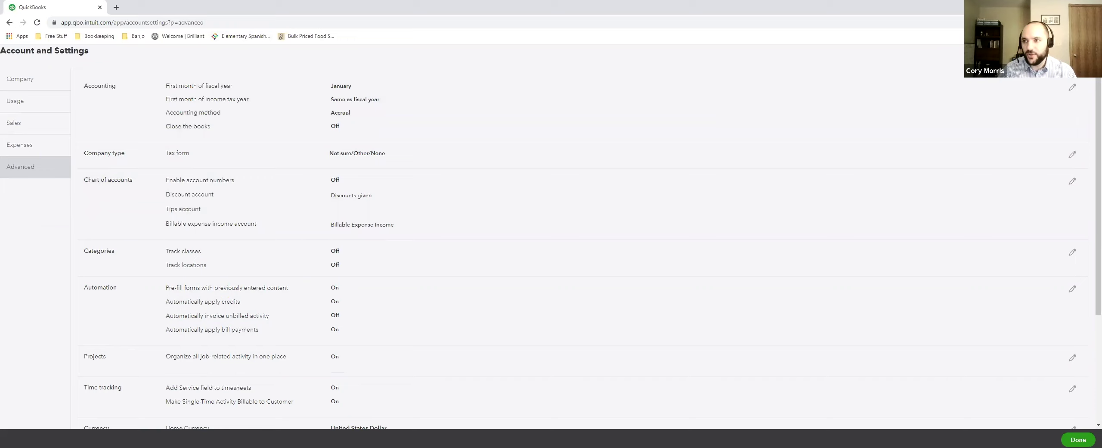
click(1093, 51)
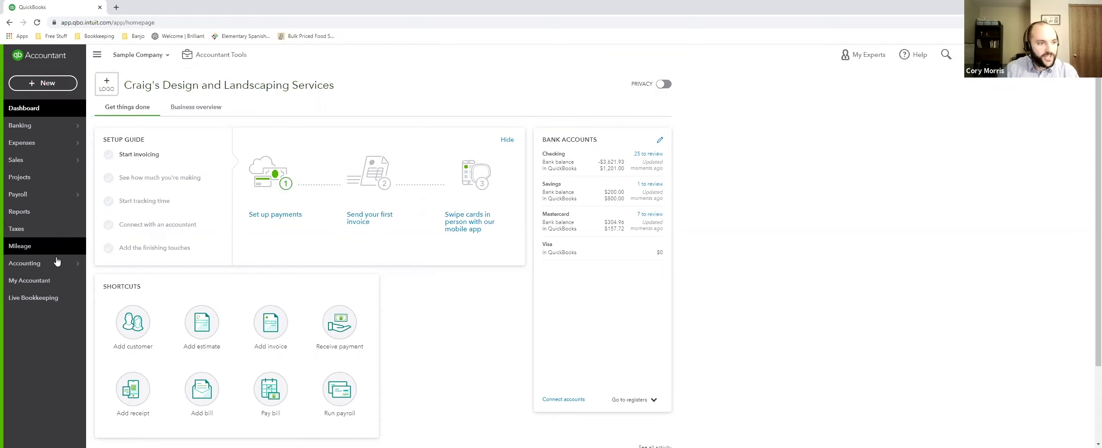
Step: Look through the navigation sections for banking, expenses, sales and accounting, and the transaction types available for creating new entries
mouse_move(56, 265)
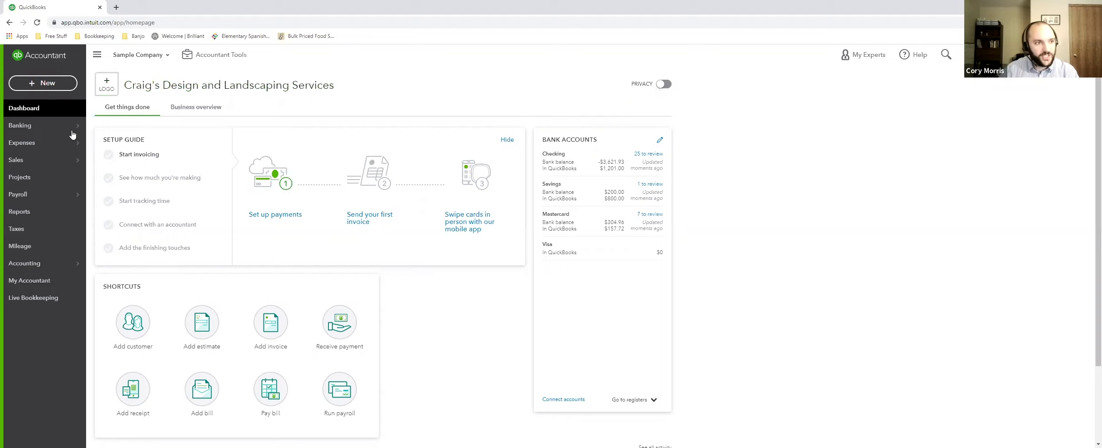
mouse_move(56, 128)
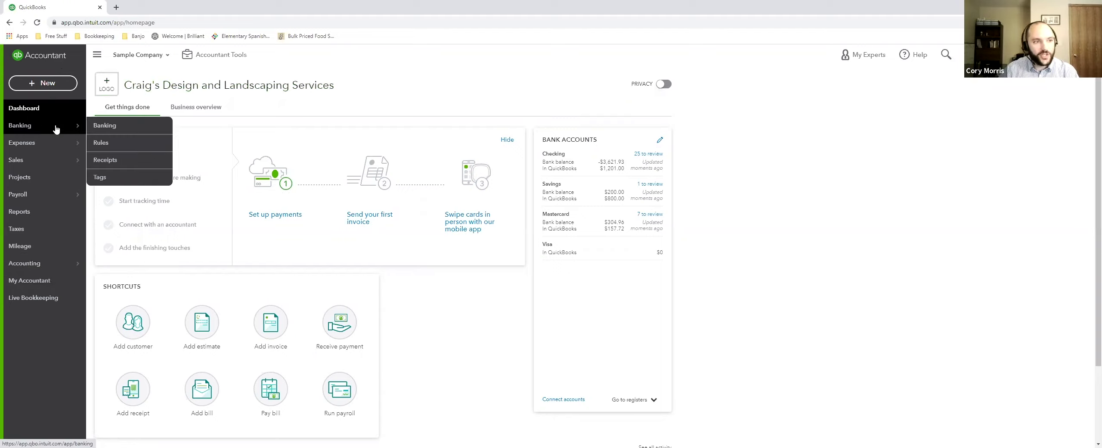
mouse_move(55, 147)
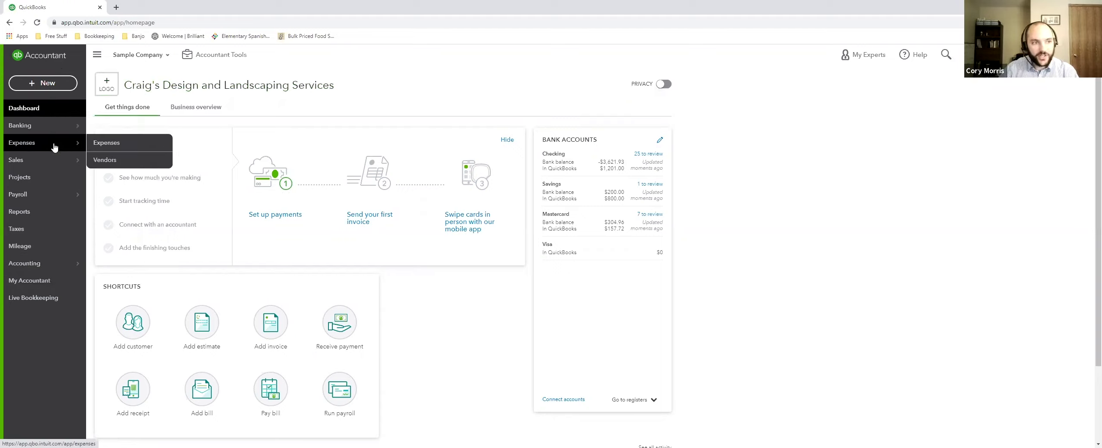
mouse_move(53, 163)
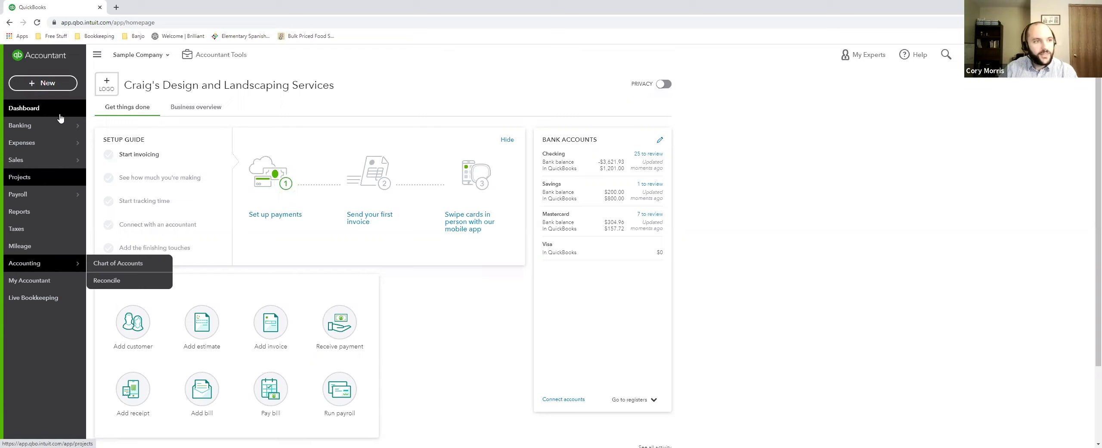
click(59, 87)
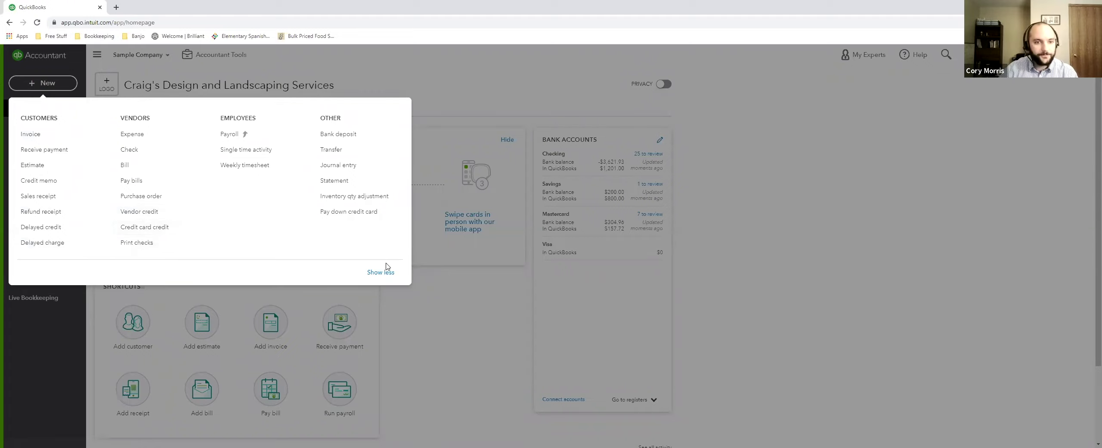
click(470, 333)
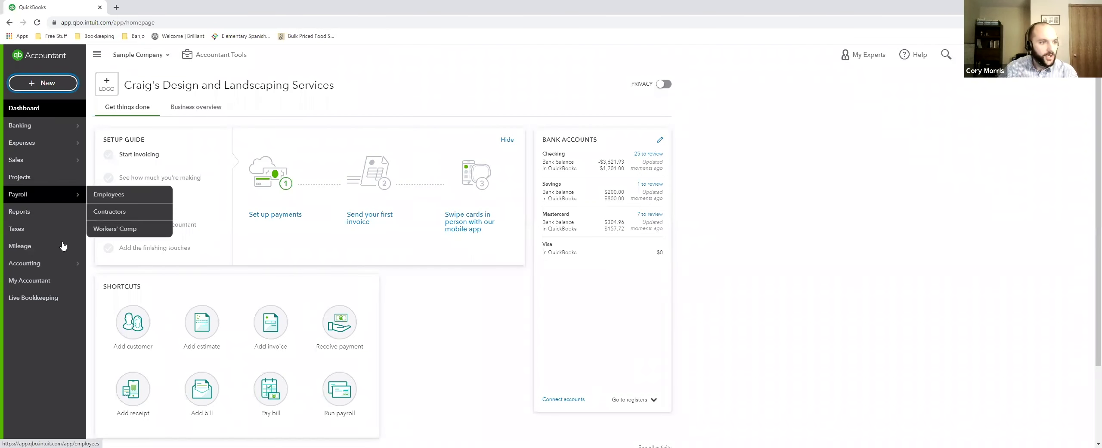
Step: Open the chart of accounts and examine the listed accounts with their types and detail types, from bank accounts through expenses
click(51, 267)
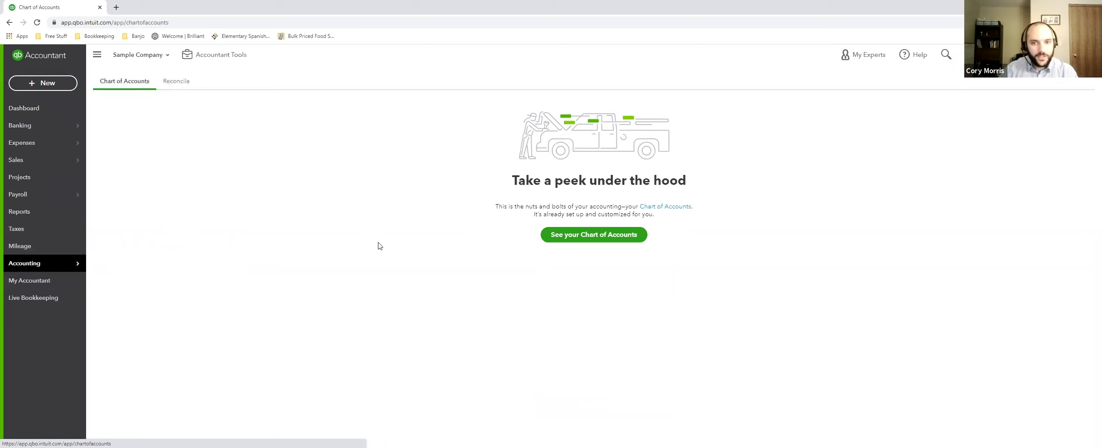
click(588, 235)
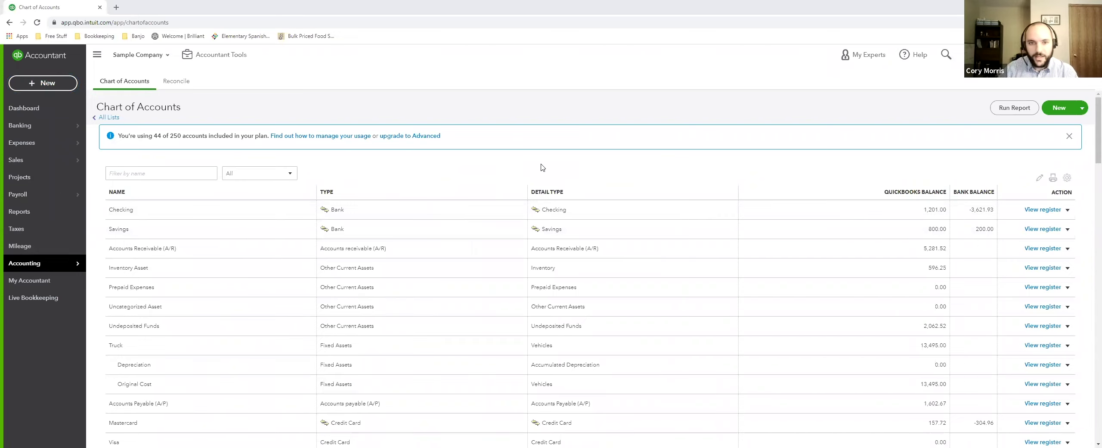
scroll(395, 196, down, 1)
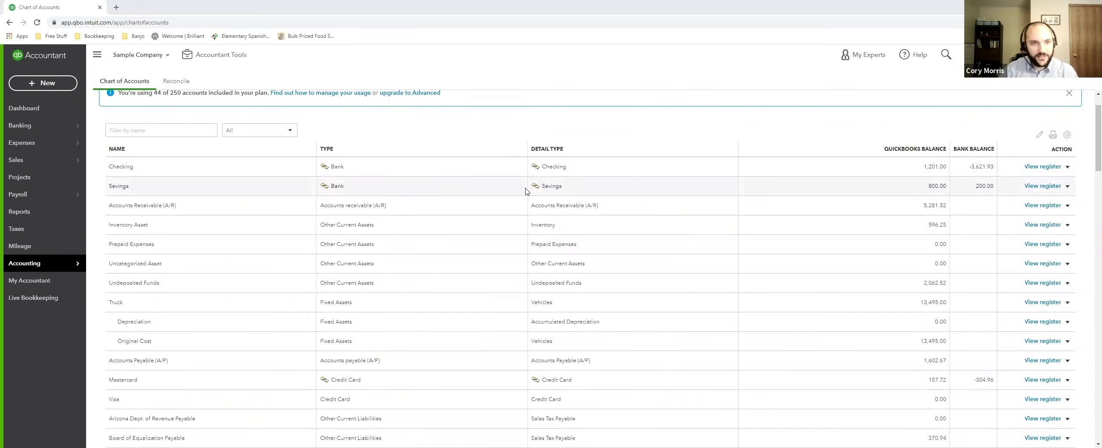
scroll(456, 180, down, 1)
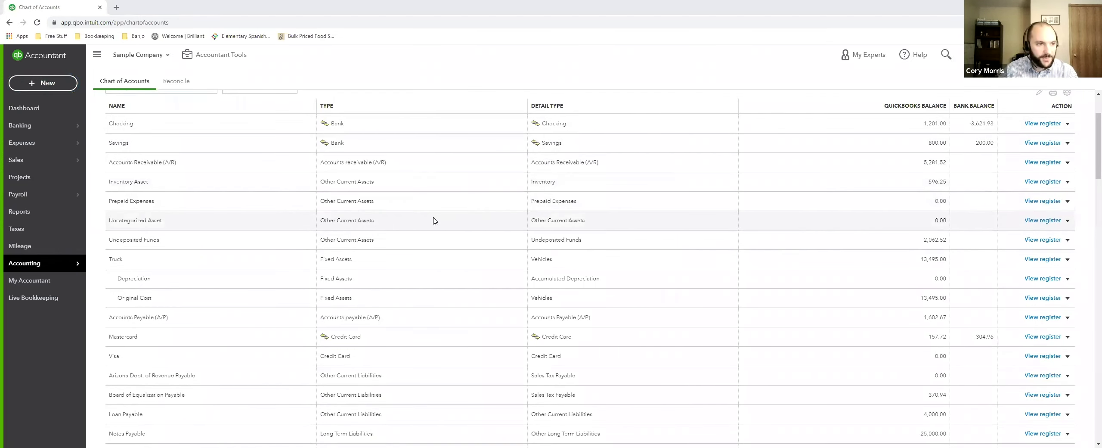
scroll(435, 223, down, 5)
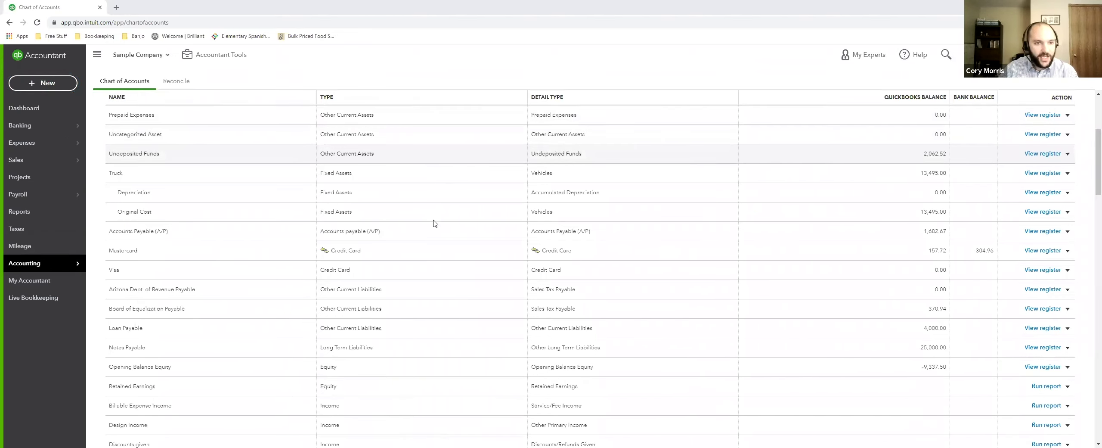
scroll(435, 223, down, 1)
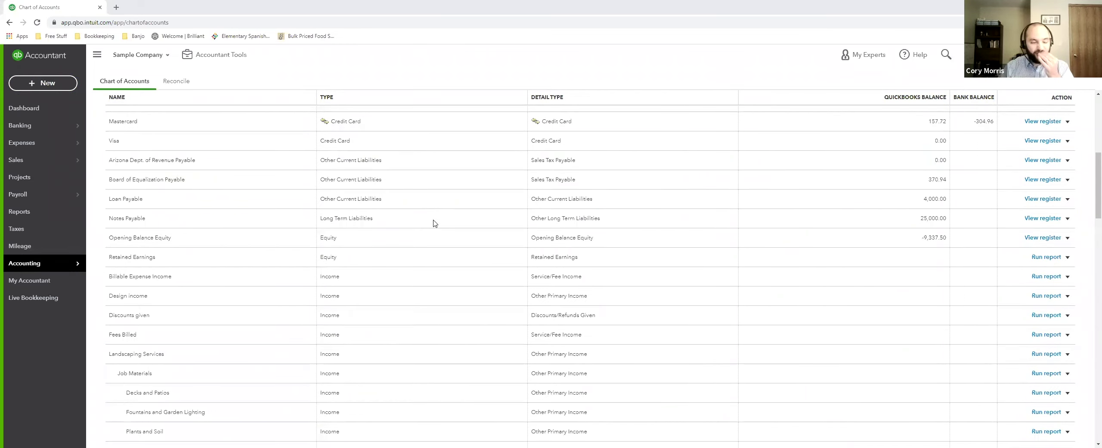
scroll(435, 221, down, 3)
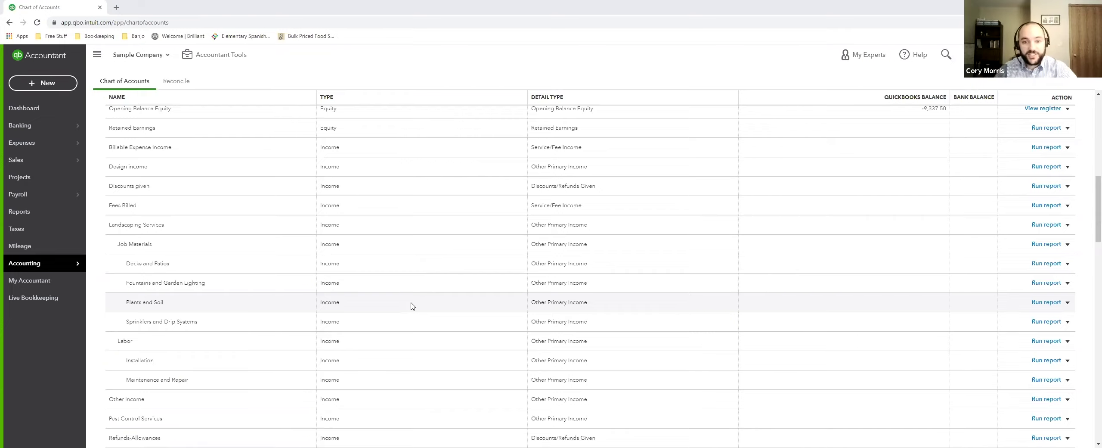
scroll(412, 306, down, 3)
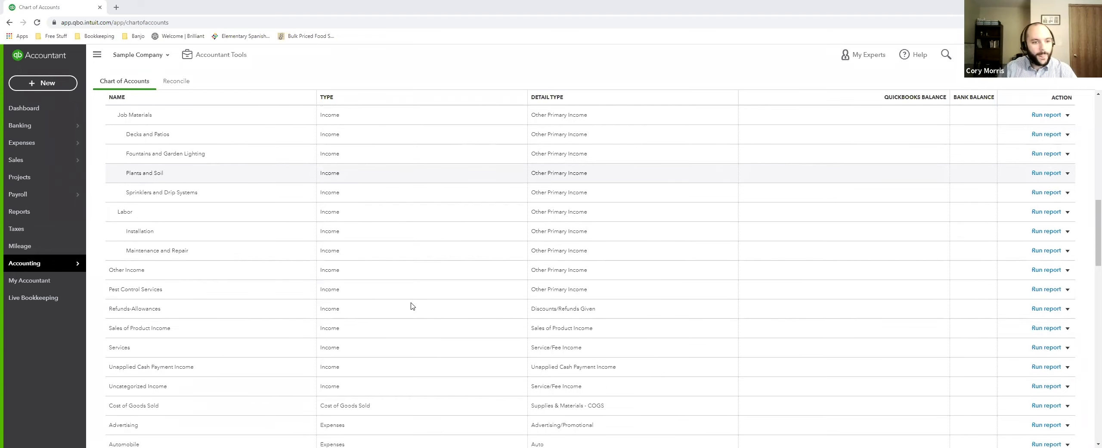
scroll(412, 306, down, 1)
scroll(412, 305, up, 8)
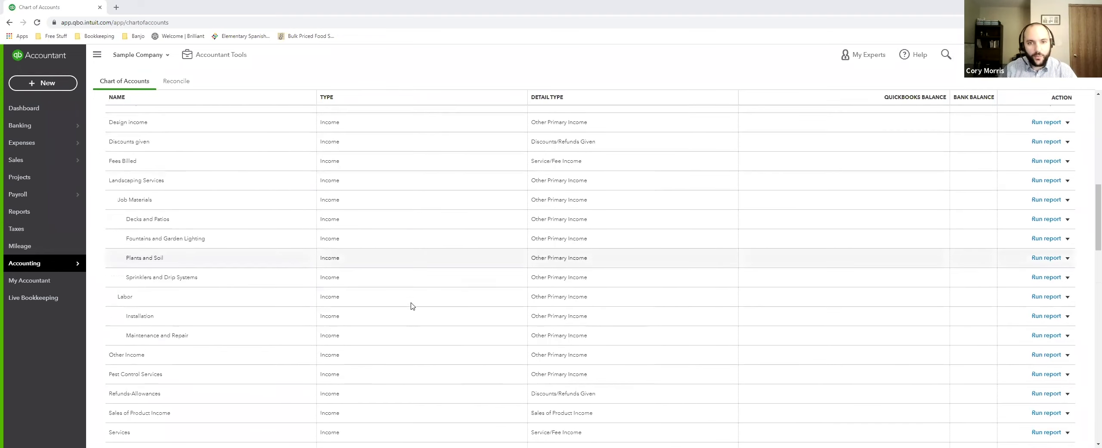
scroll(412, 306, up, 4)
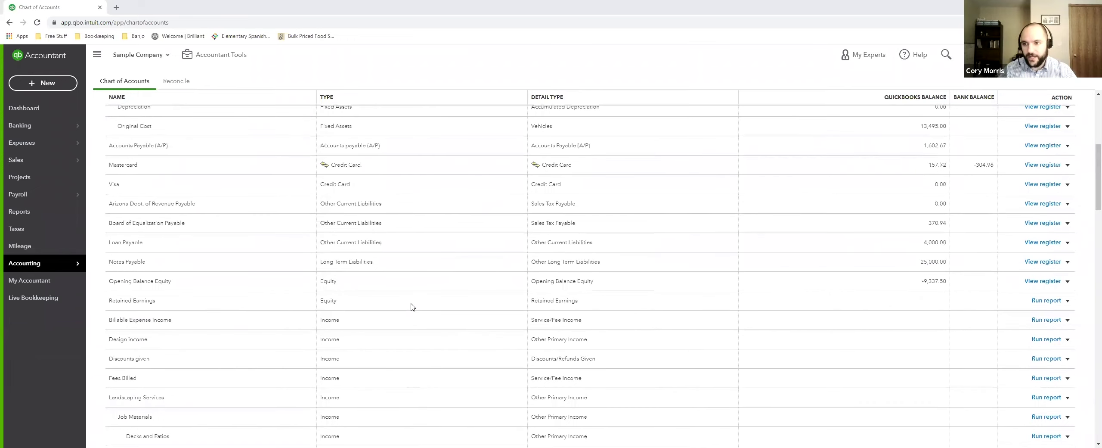
scroll(596, 217, up, 2)
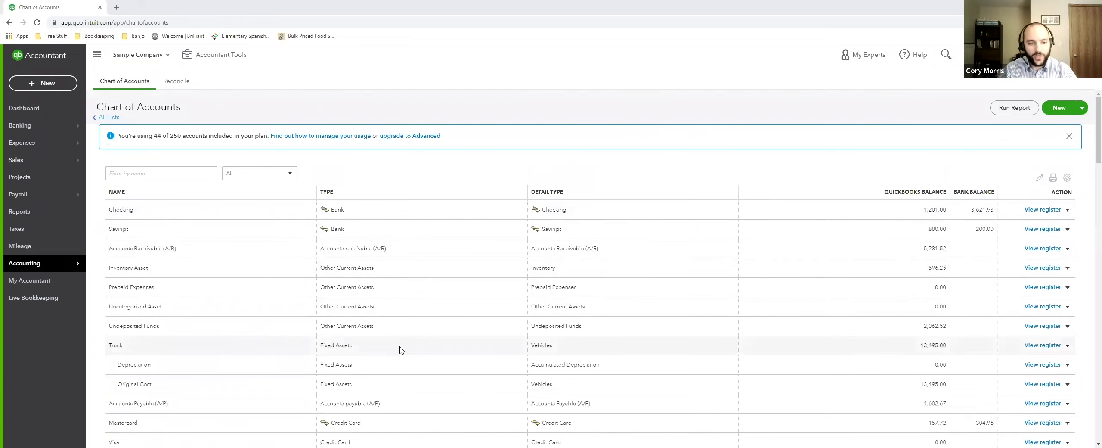
scroll(401, 348, down, 1)
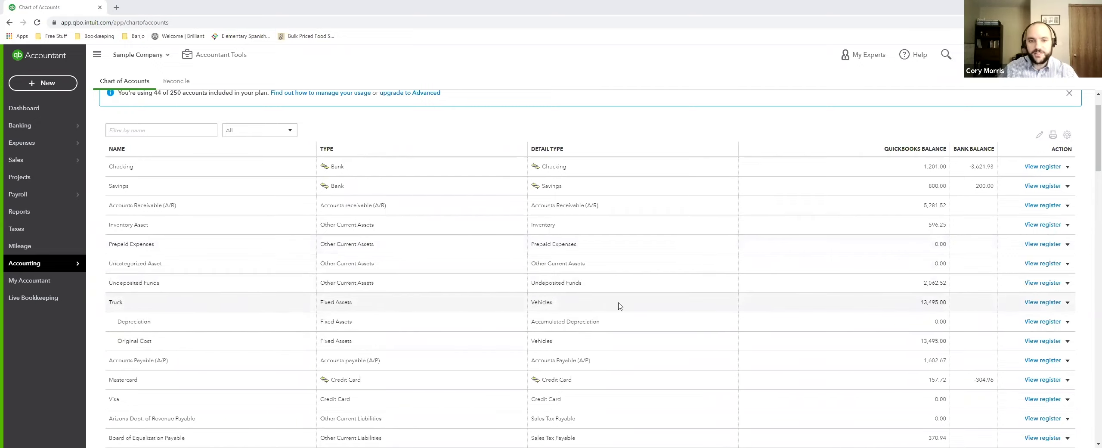
Step: Look over the QuickBooks and bank balances of the accounts listed in the chart of accounts
scroll(851, 301, up, 1)
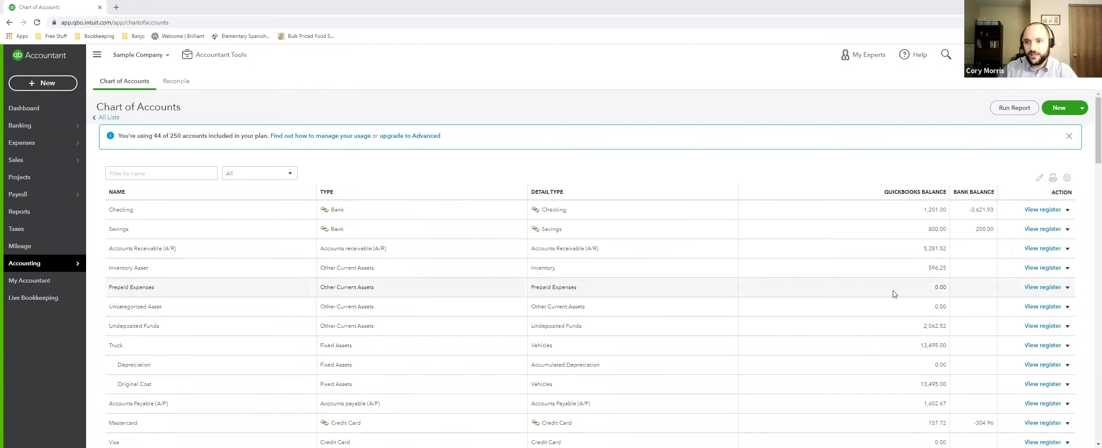
scroll(908, 247, down, 1)
scroll(907, 247, down, 3)
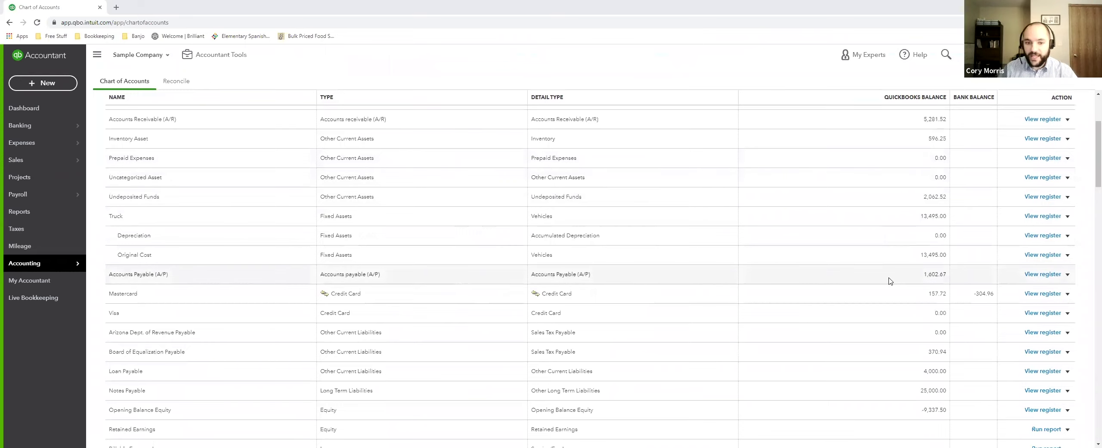
scroll(891, 282, down, 1)
scroll(890, 303, up, 4)
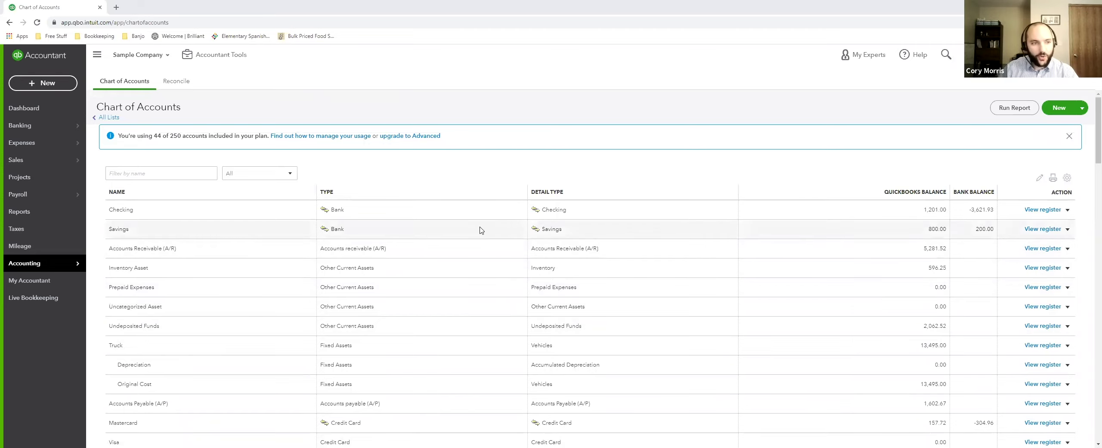
scroll(481, 230, down, 1)
scroll(483, 225, up, 1)
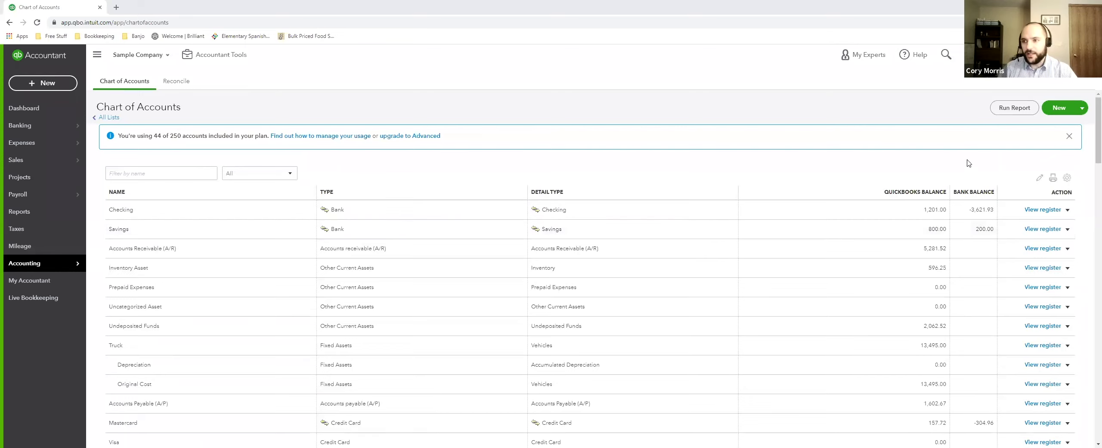
Step: Check the options for adding accounts to the chart of accounts, including import, and open a new account form
click(1057, 108)
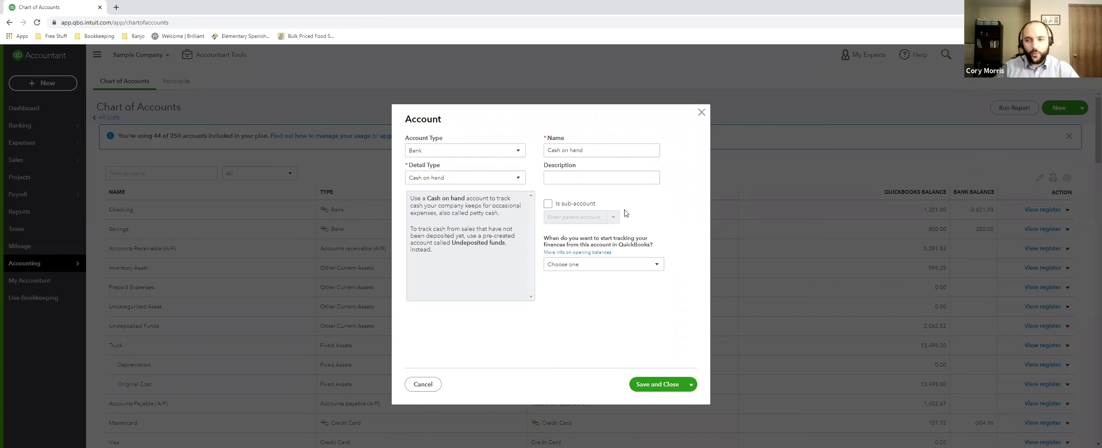
click(701, 113)
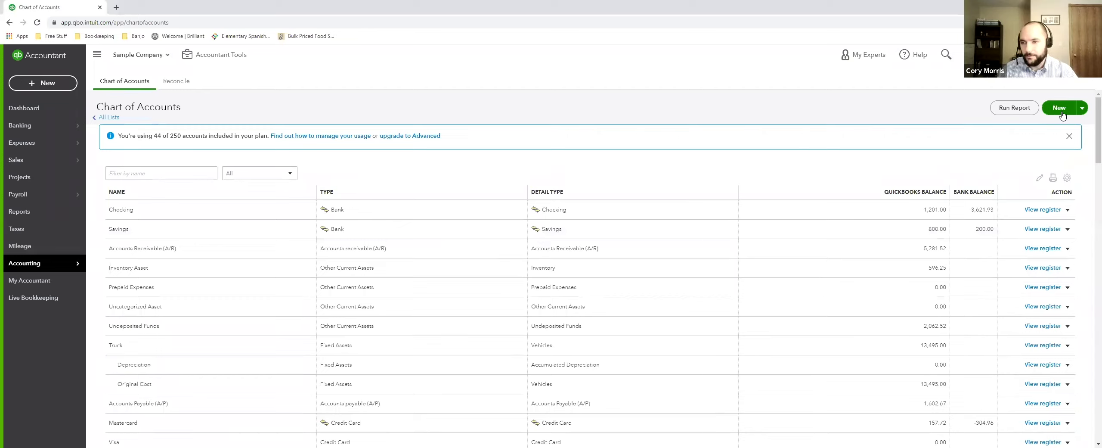
click(1082, 108)
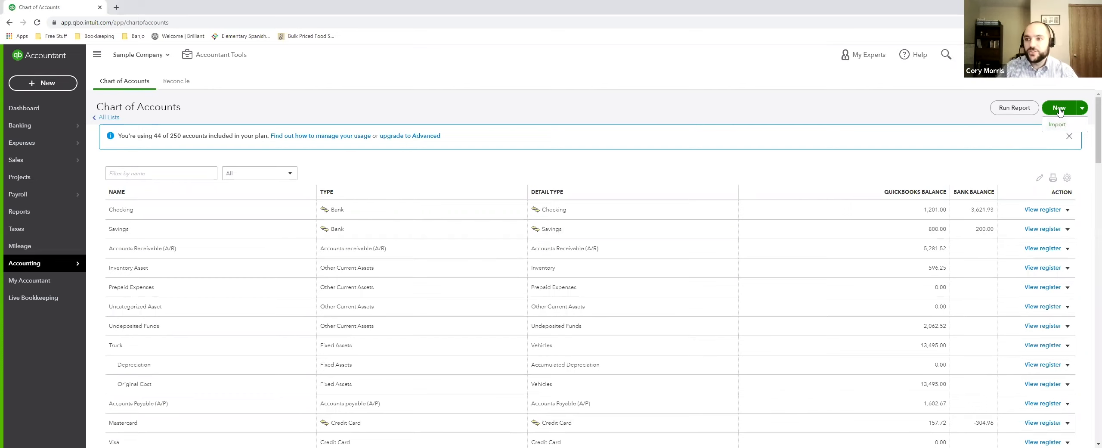
click(1061, 111)
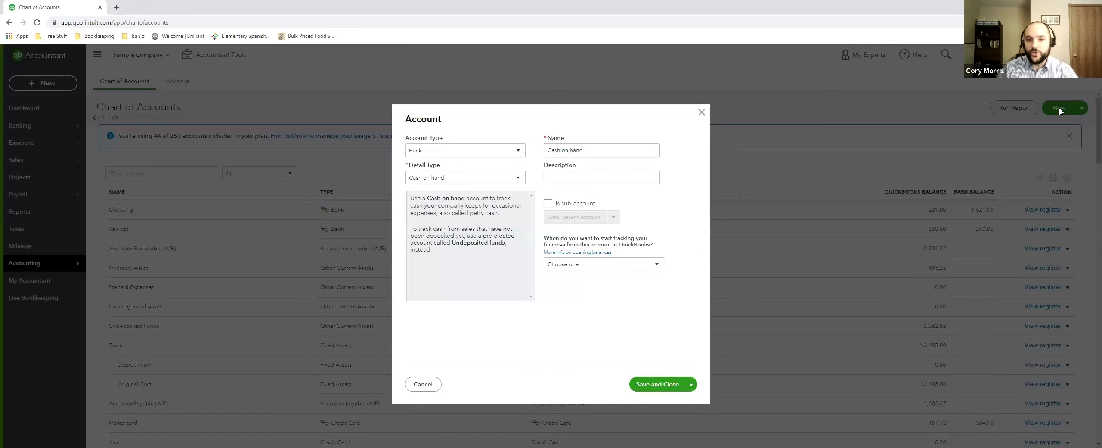
Step: Examine the available account types for the new account, from accounts receivable through other expense, and keep Bank selected
click(497, 152)
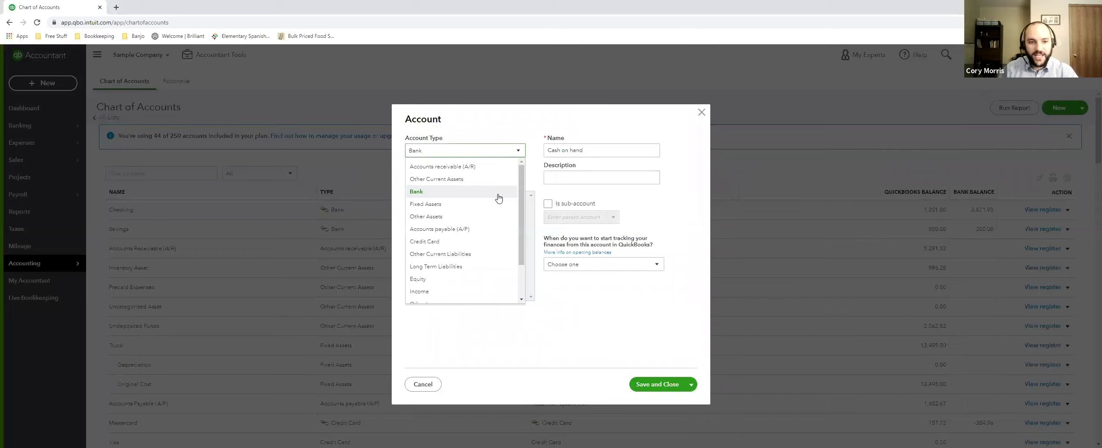
click(502, 149)
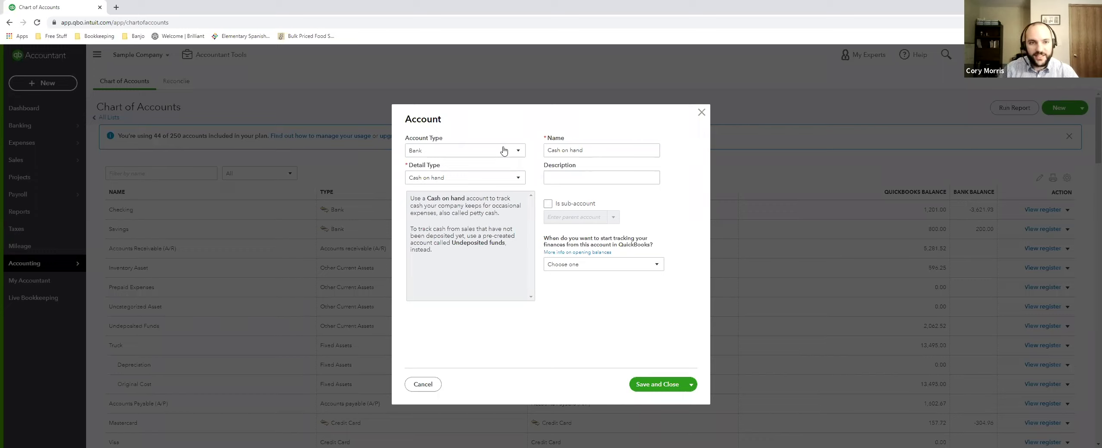
click(504, 150)
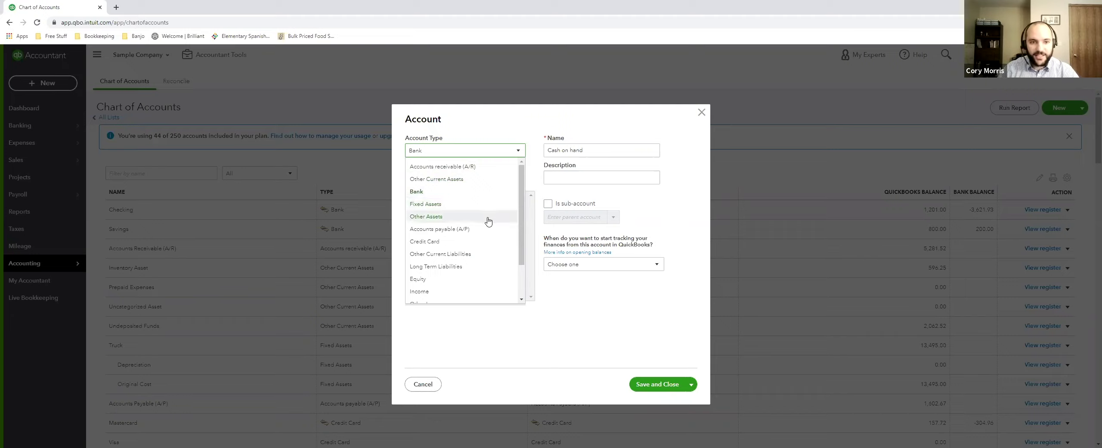
scroll(488, 222, down, 1)
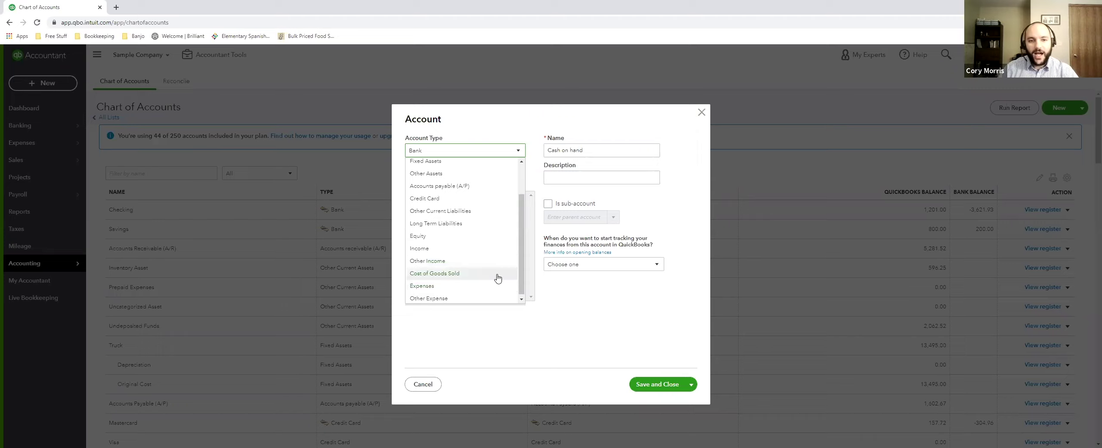
scroll(492, 299, down, 1)
scroll(491, 298, up, 2)
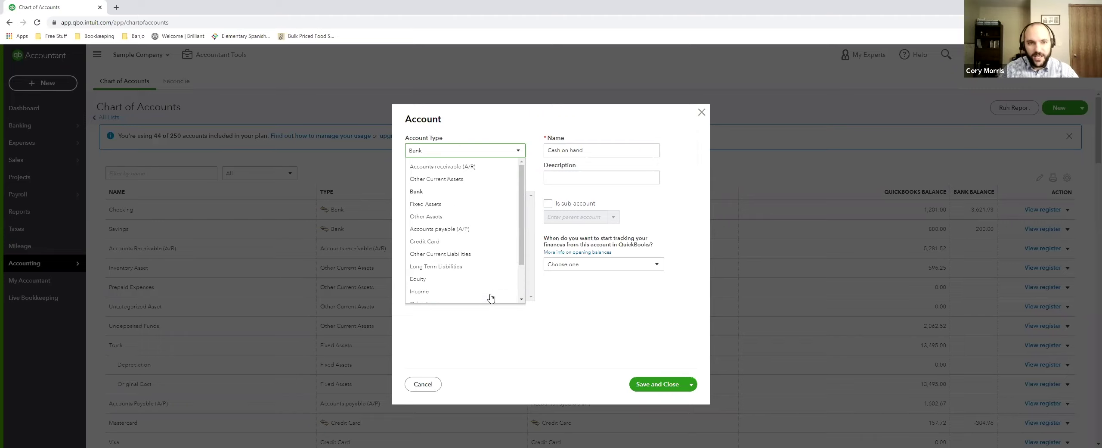
scroll(490, 212, down, 2)
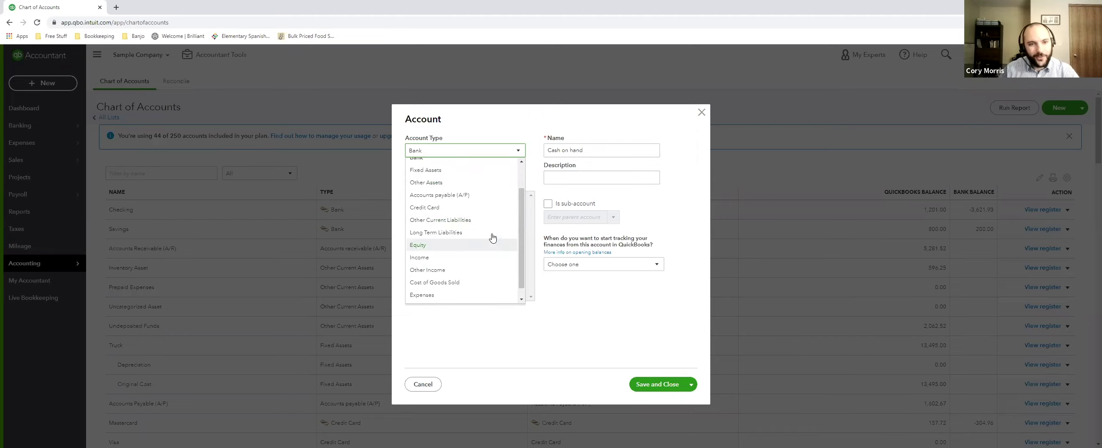
scroll(490, 241, up, 2)
click(493, 196)
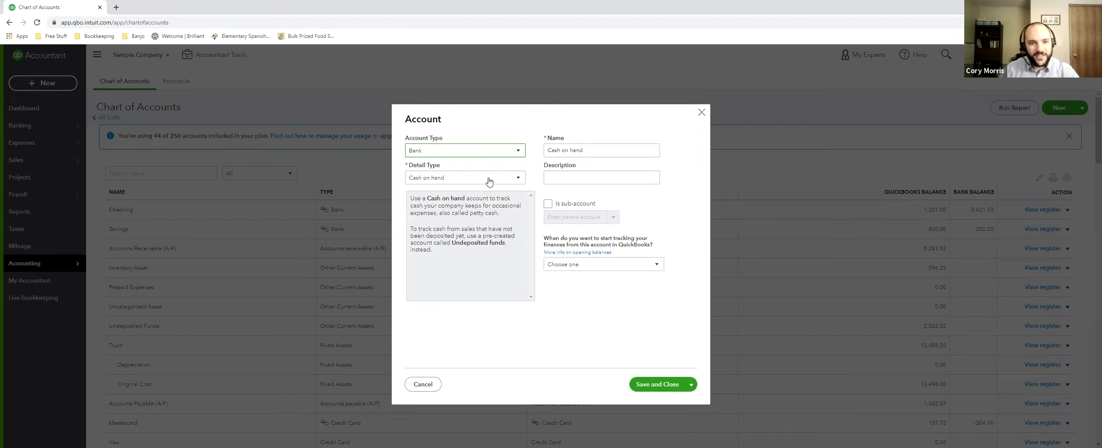
Step: Examine the detail types offered for the Bank account type and for the Fixed Assets account type
click(487, 180)
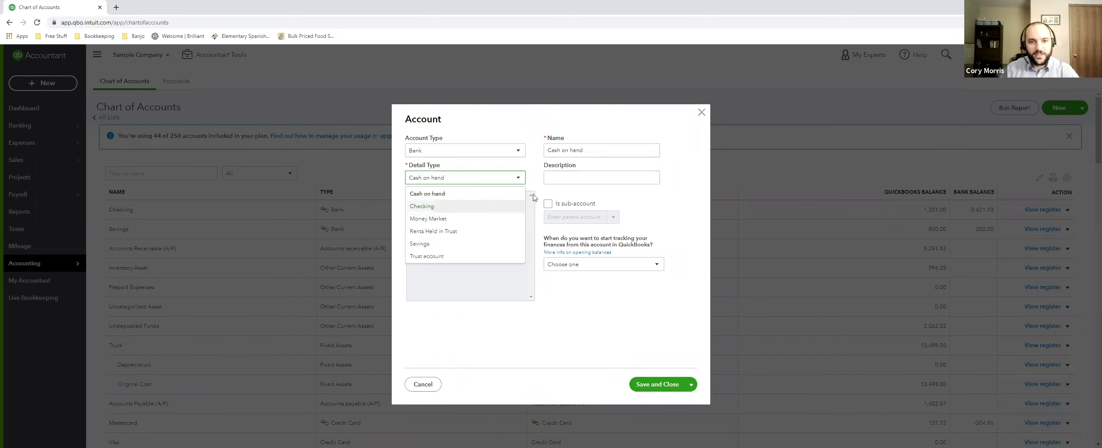
click(539, 166)
click(496, 151)
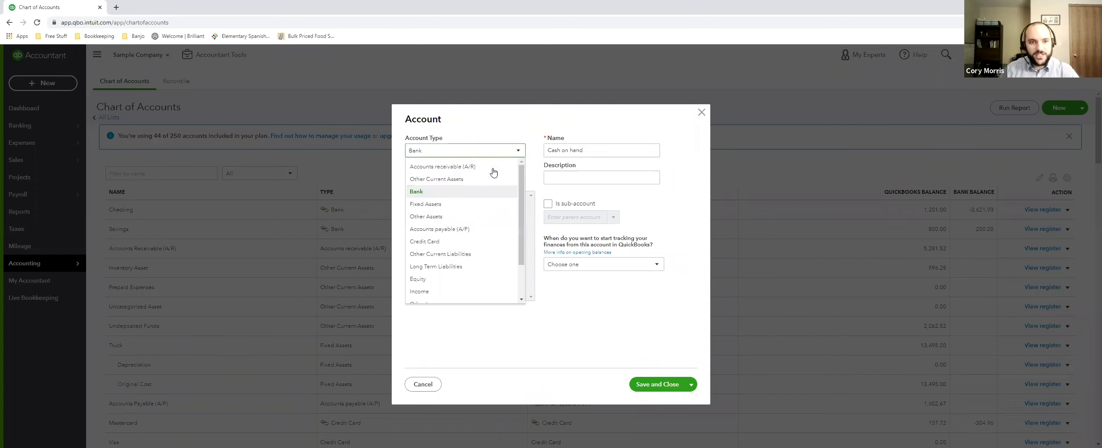
click(487, 201)
click(494, 179)
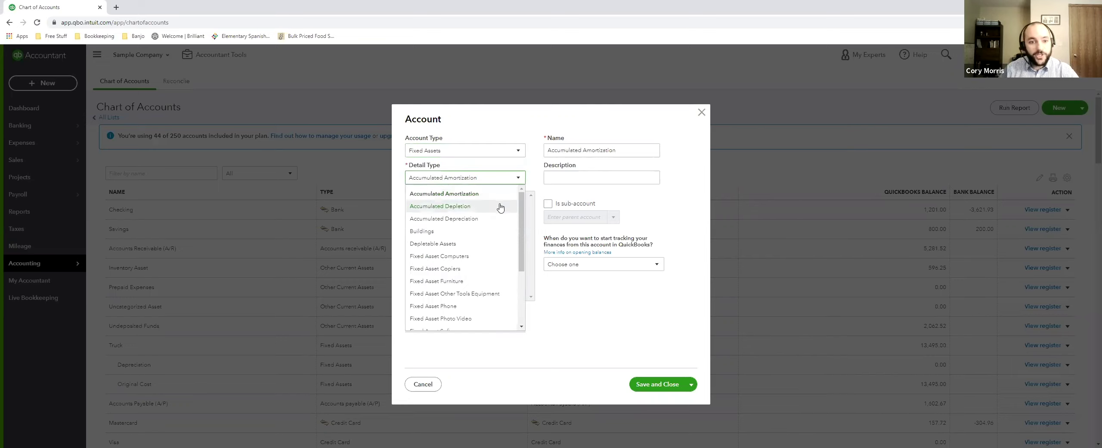
scroll(499, 209, down, 1)
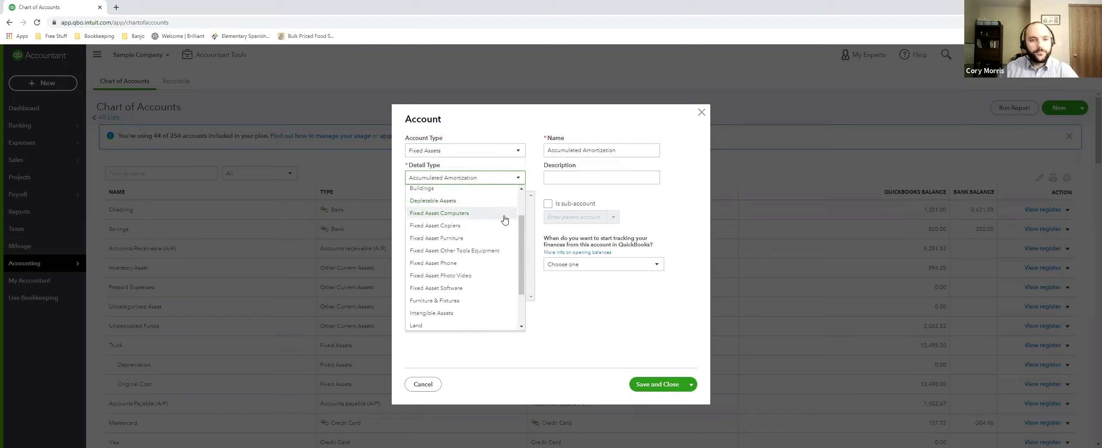
scroll(507, 235, down, 1)
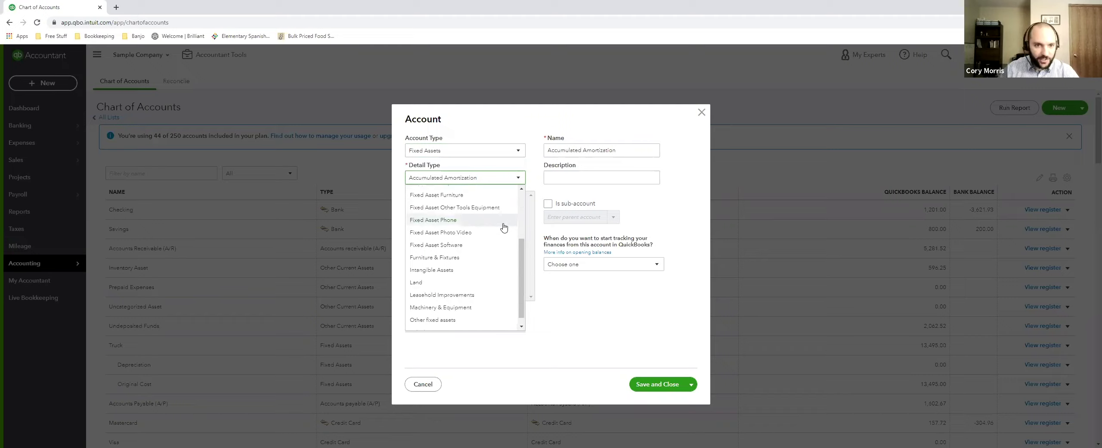
scroll(503, 258, down, 1)
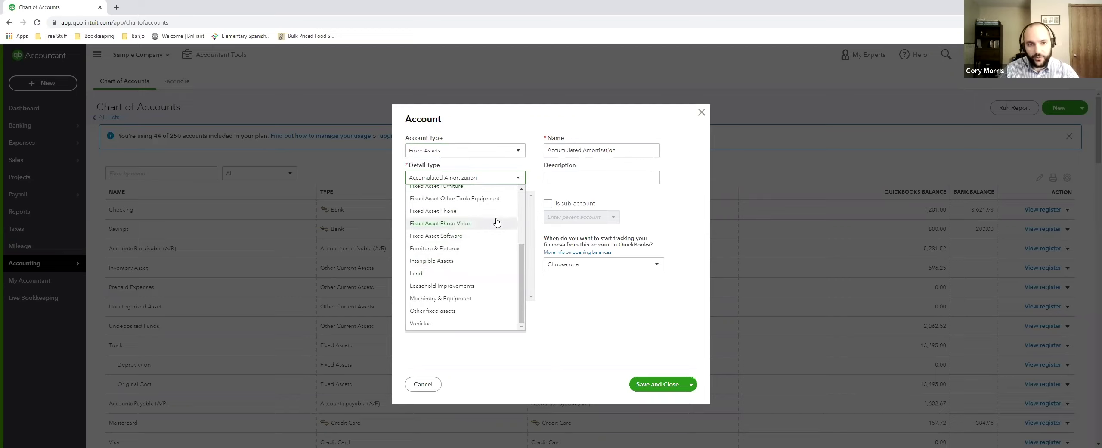
scroll(495, 222, up, 3)
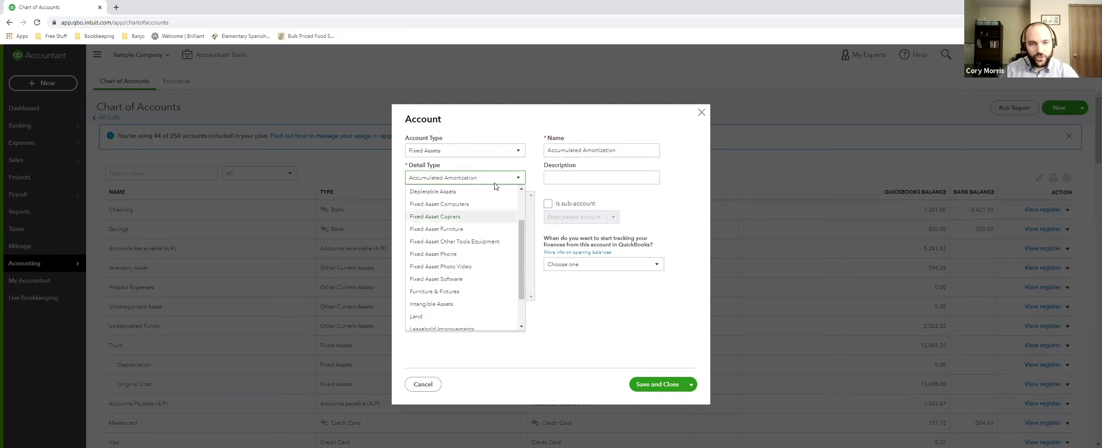
Step: Switch the account type to Other Assets and view its detail types
click(496, 154)
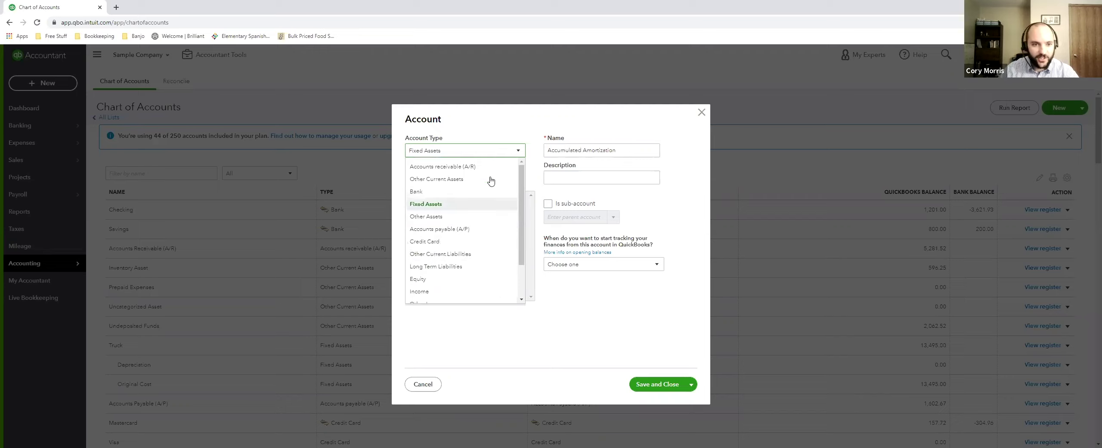
click(493, 217)
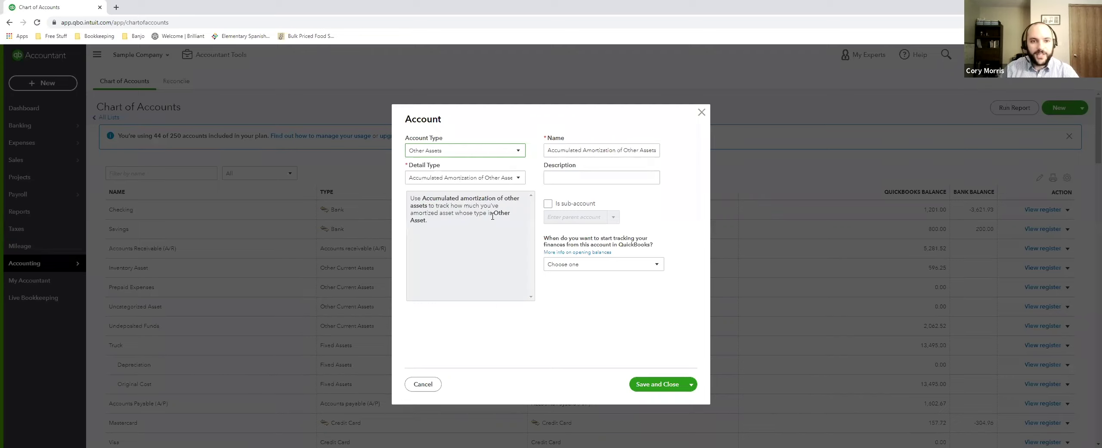
click(502, 181)
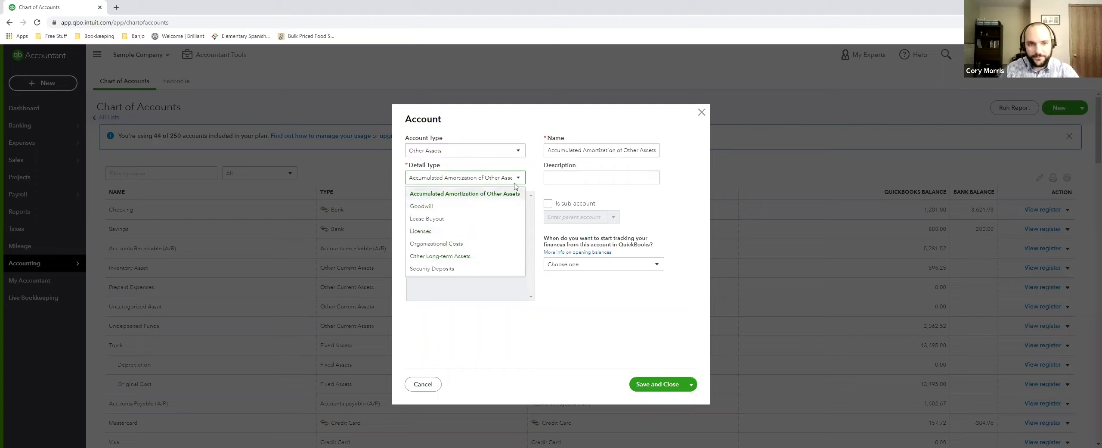
Step: Switch the account type to Equity and examine its detail types, from accumulated adjustment through treasury stock
click(513, 155)
scroll(505, 229, down, 2)
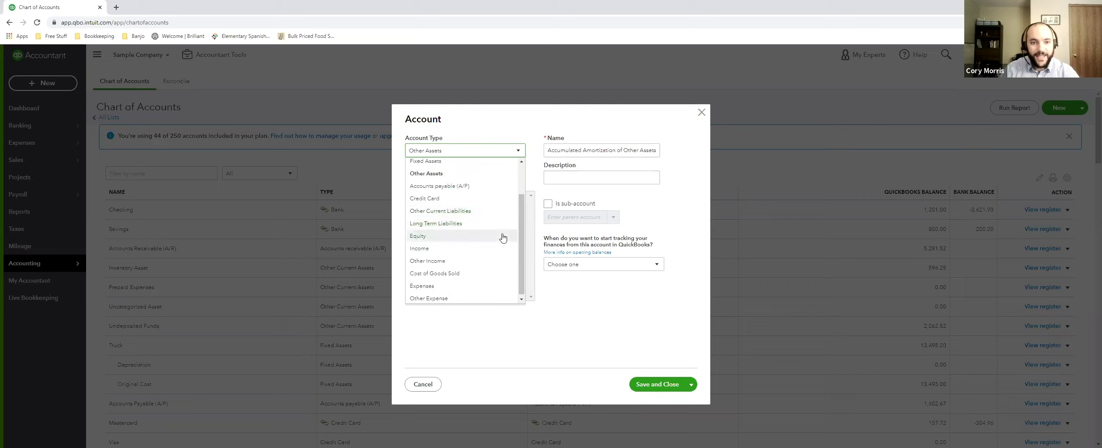
click(502, 236)
click(505, 179)
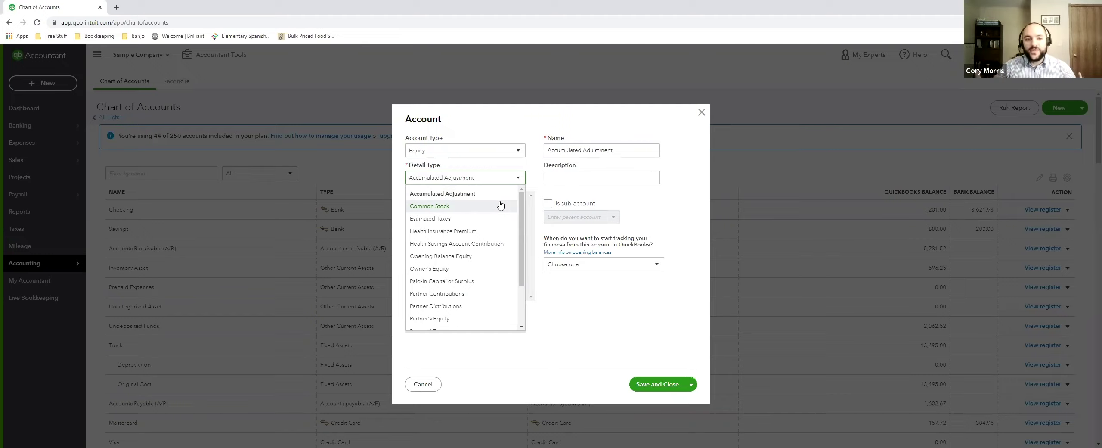
scroll(500, 207, down, 3)
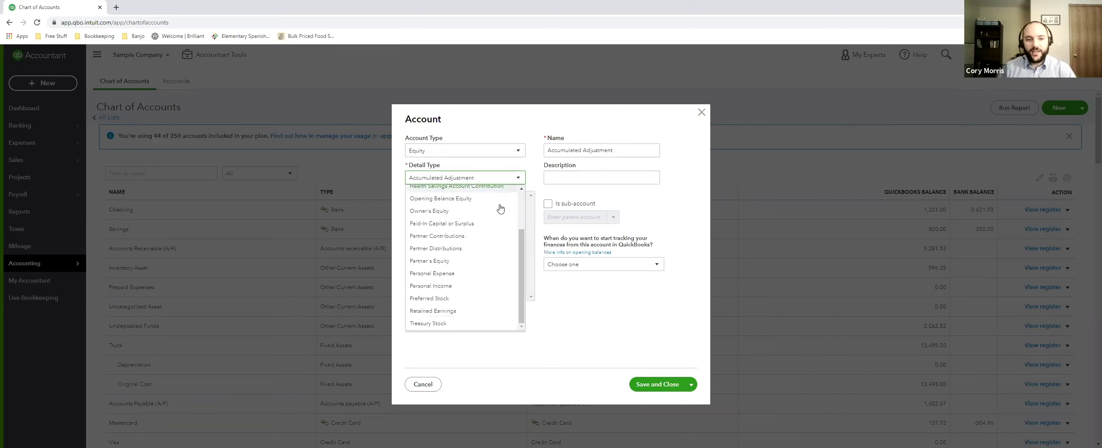
scroll(490, 235, up, 3)
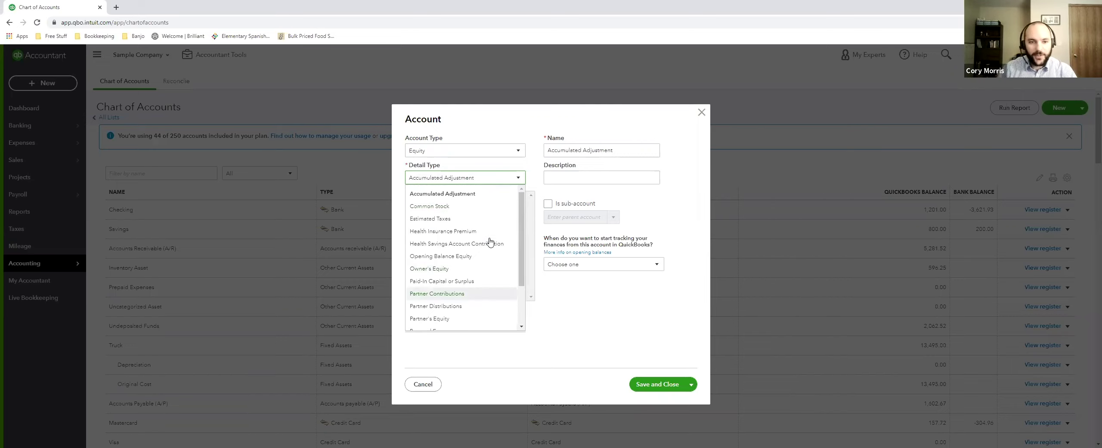
scroll(493, 227, down, 1)
scroll(492, 221, up, 2)
click(510, 179)
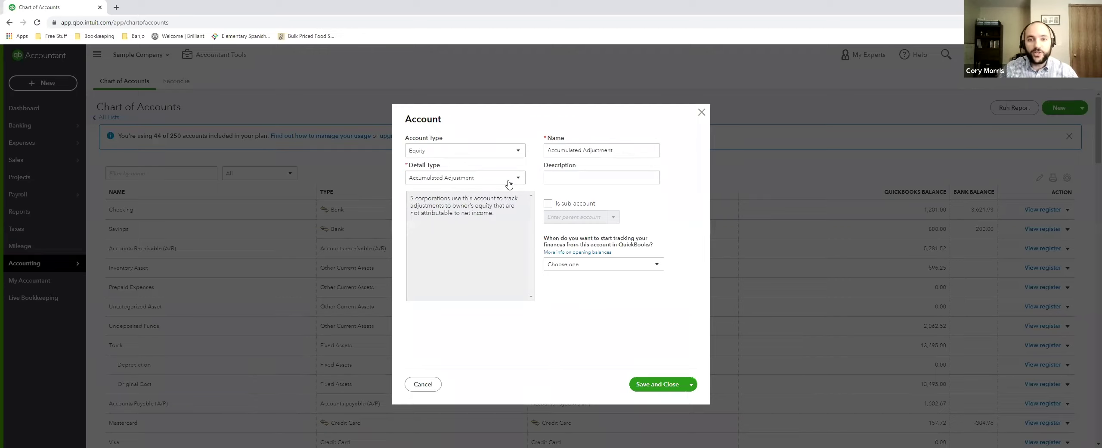
Step: Set the new account's type to Bank and its detail type to Checking
click(508, 154)
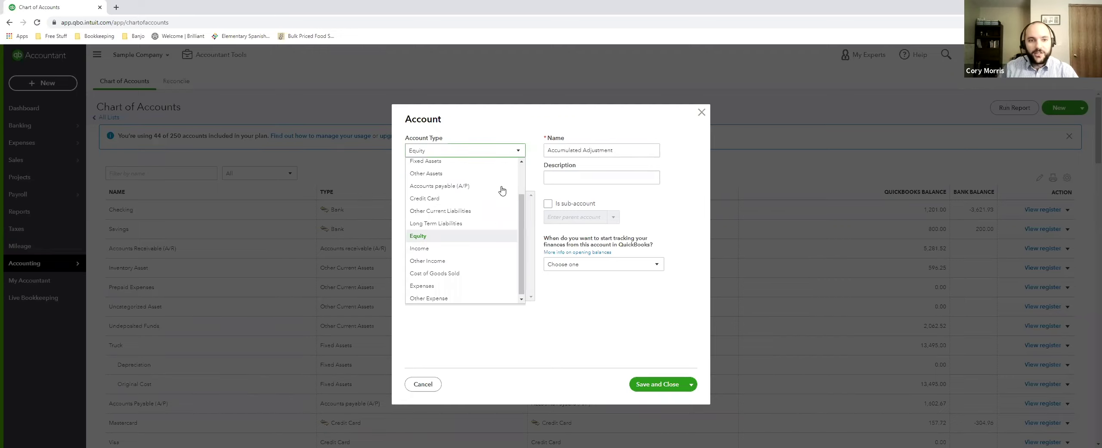
click(498, 194)
click(499, 180)
click(499, 210)
Step: Name the account The Great Bank and enter a description that identifies the bank account by its ending digits
drag(578, 151, 524, 151)
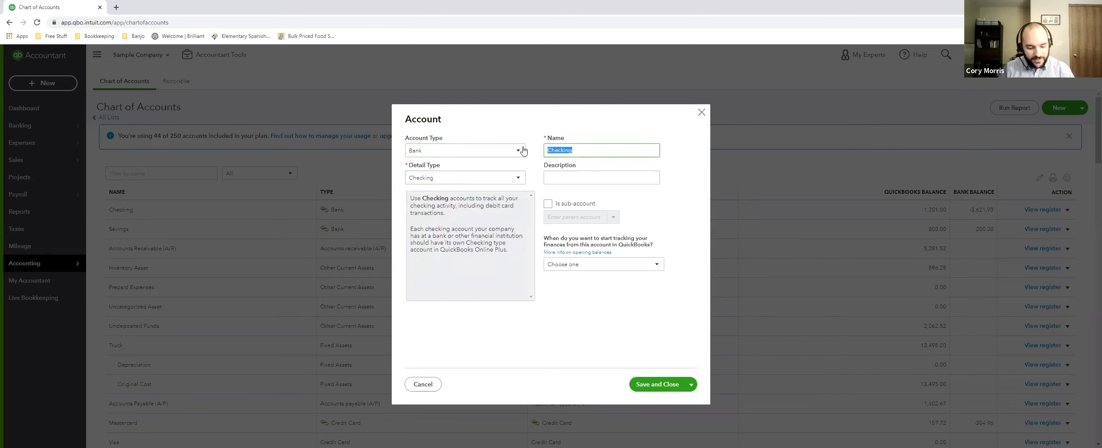
text(The Great Bank)
key(Tab)
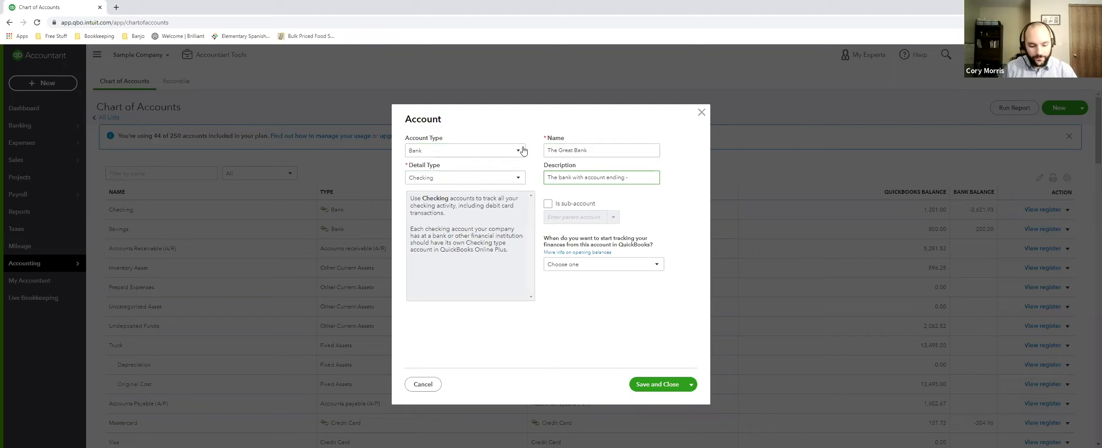
text(8888)
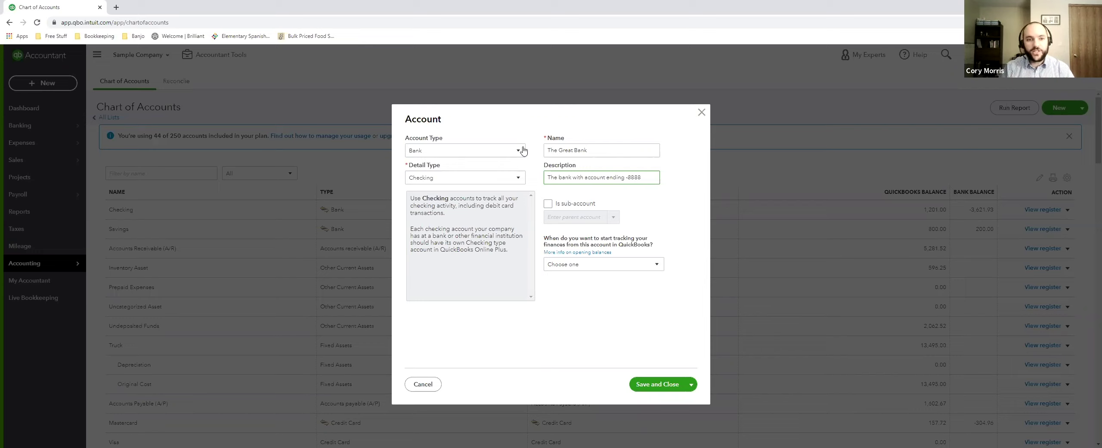
Step: Change the account type to Fixed Assets and the detail type to Machinery & Equipment
click(523, 151)
click(477, 209)
click(507, 179)
scroll(497, 250, down, 5)
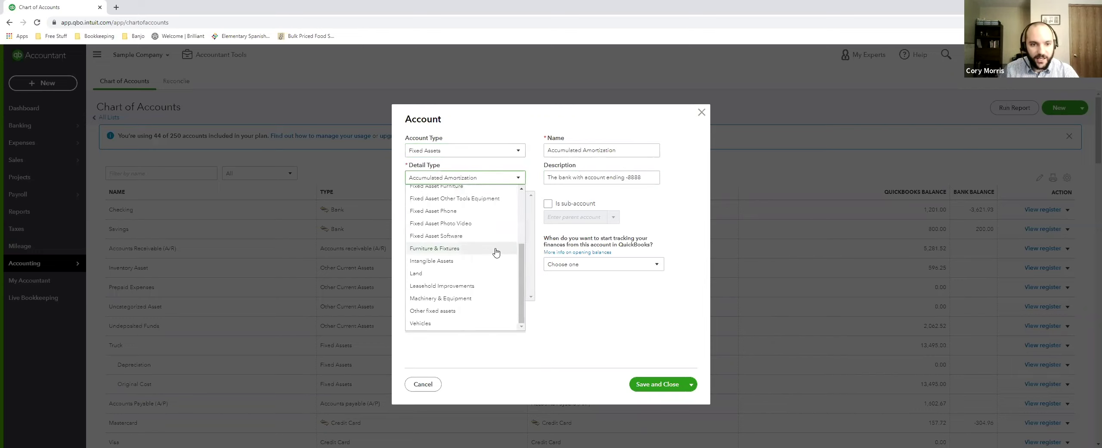
click(491, 298)
Step: Replace the suggested account name with Machine Press
triple_click(545, 151)
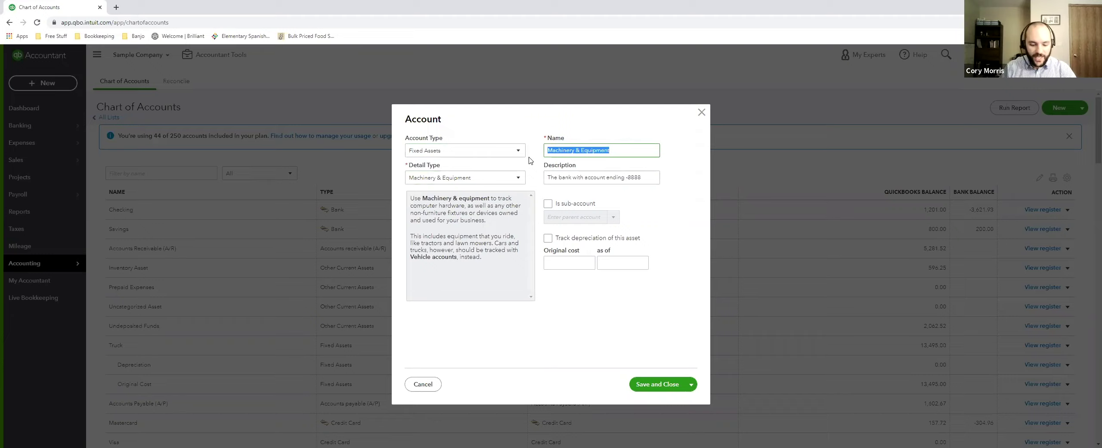
text(Co)
key(BackSpace)
key(BackSpace)
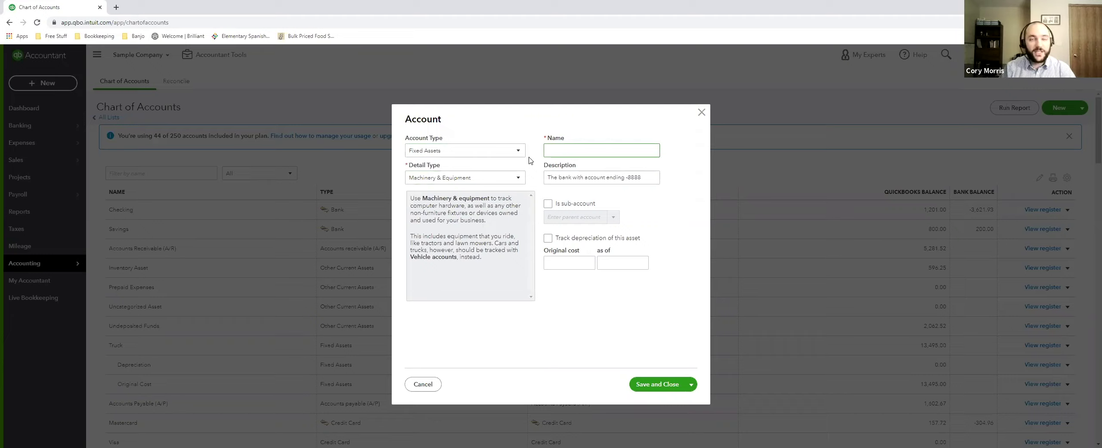
text(Copy Press)
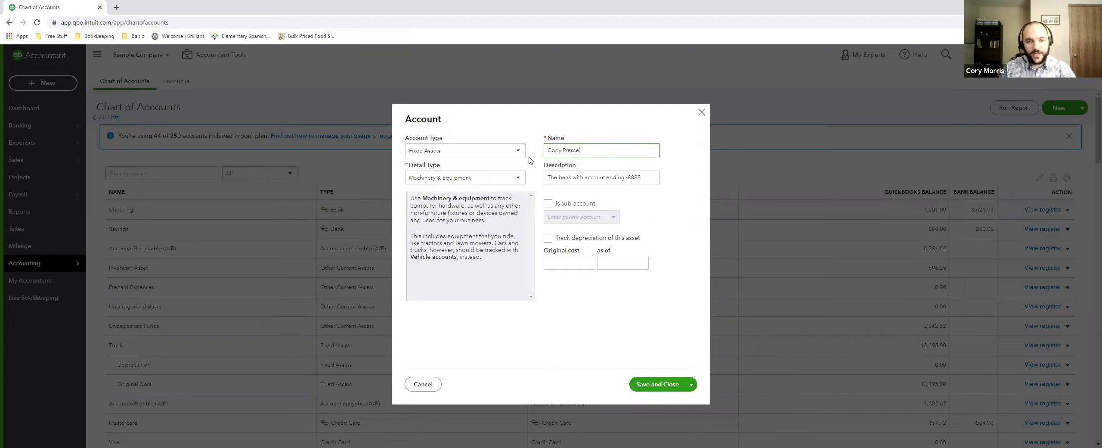
key(ctrl+a)
key(BackSpace)
text(Machine Press)
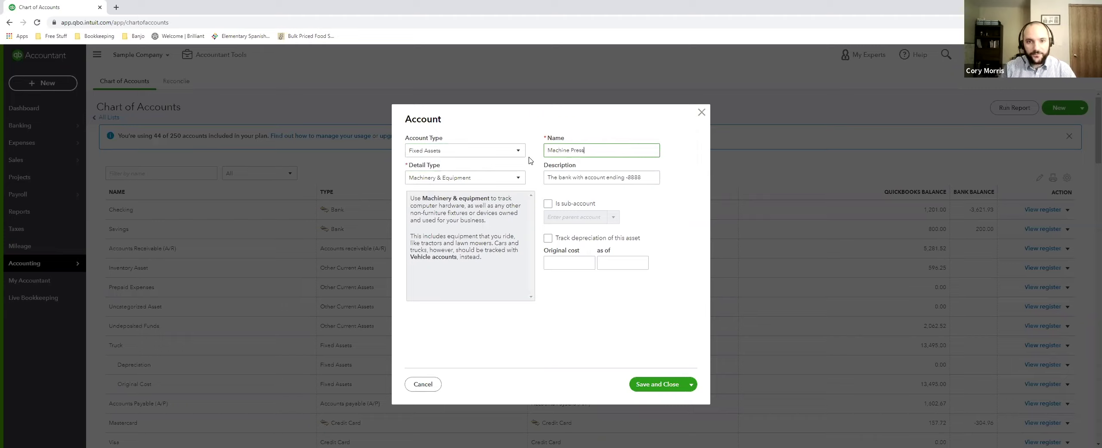
key(Tab)
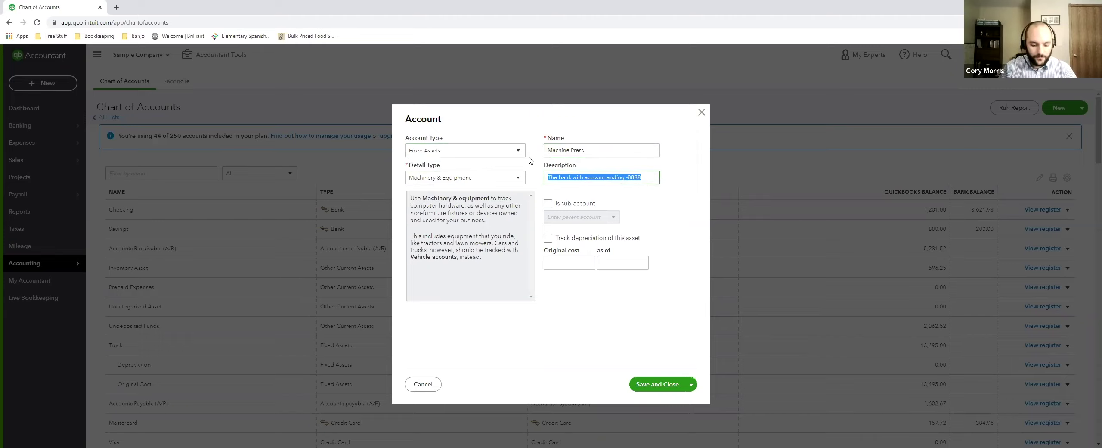
Step: Replace the account's description with Machine Presses and save the account
text(Machine Presses)
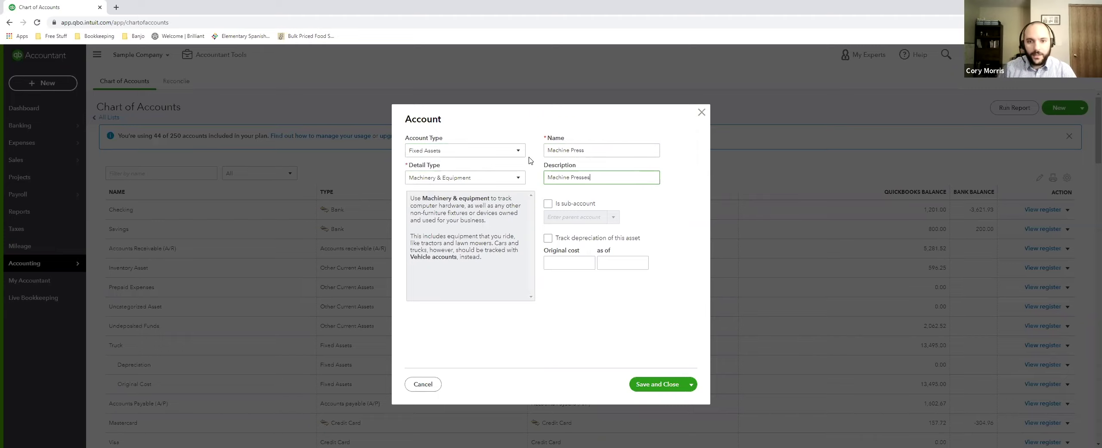
click(584, 263)
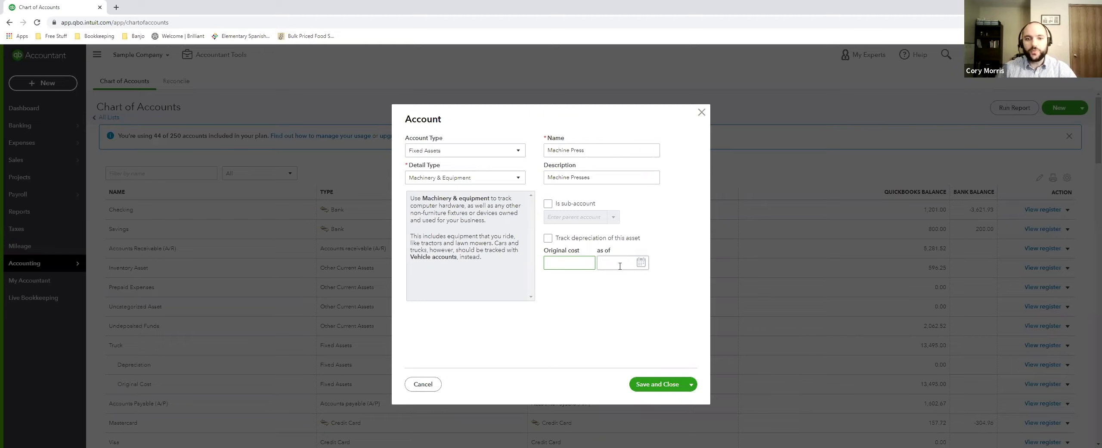
click(654, 383)
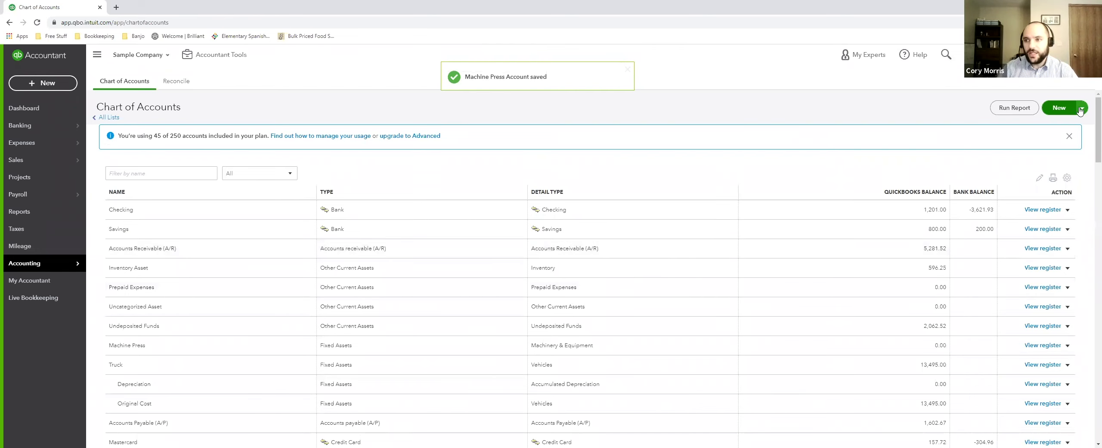
Step: Start another new account with type Fixed Assets and detail type Machinery & Equipment
click(1062, 106)
click(520, 150)
scroll(467, 249, down, 3)
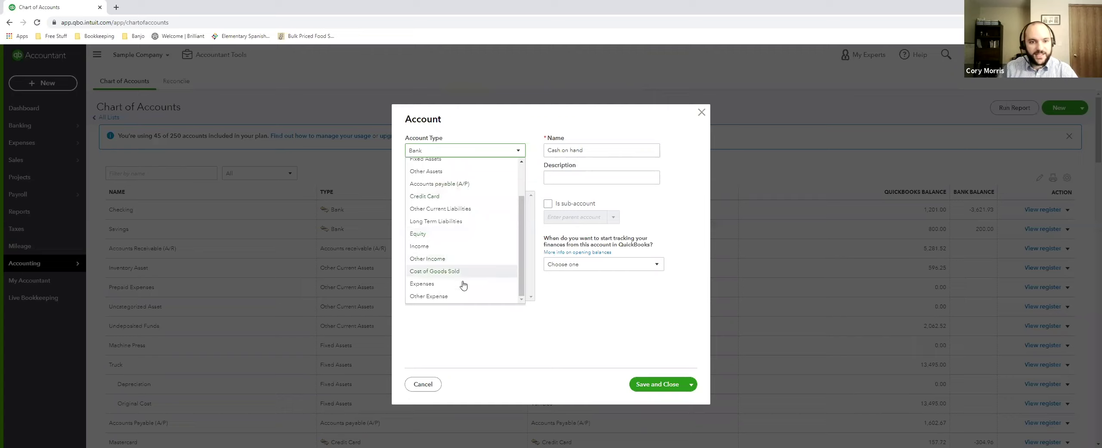
scroll(463, 222, up, 2)
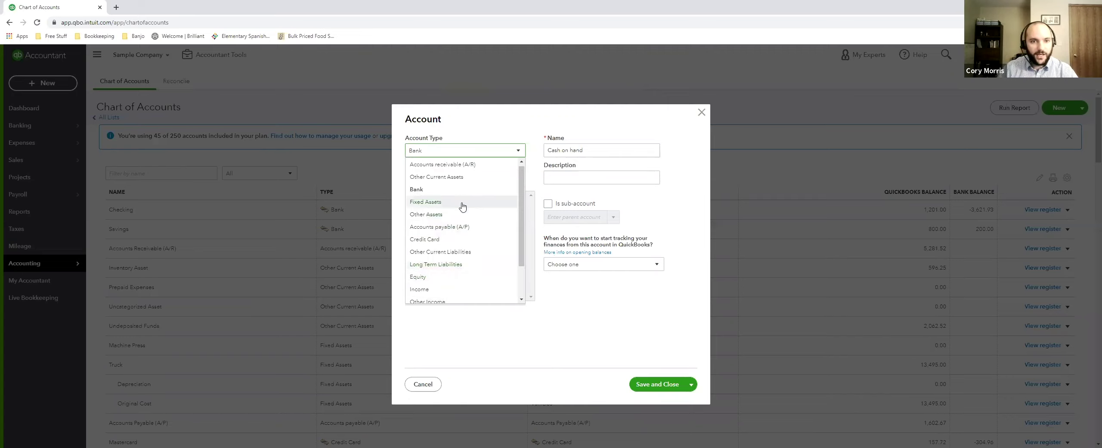
click(463, 206)
click(460, 180)
scroll(471, 258, down, 1)
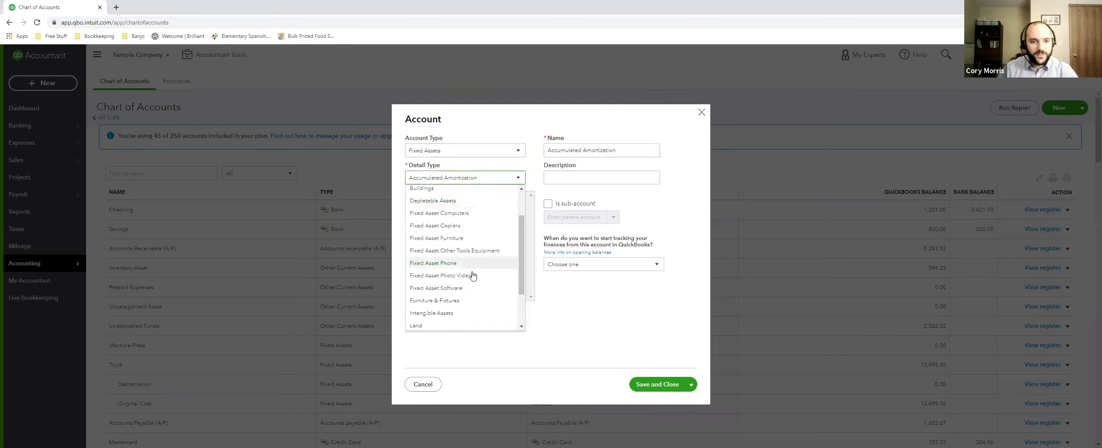
scroll(476, 307, down, 1)
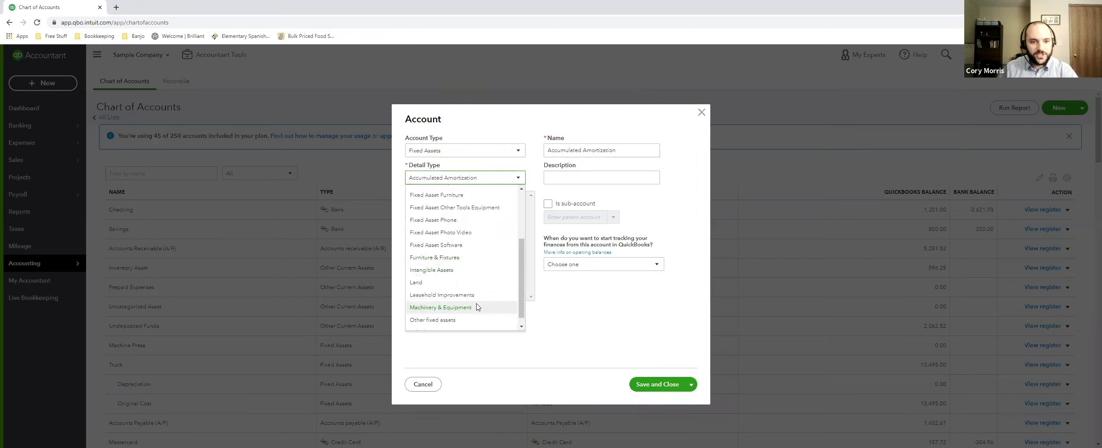
click(476, 307)
Step: Name the new fixed asset account Forklifts, leave its description blank, and save it
key(Tab)
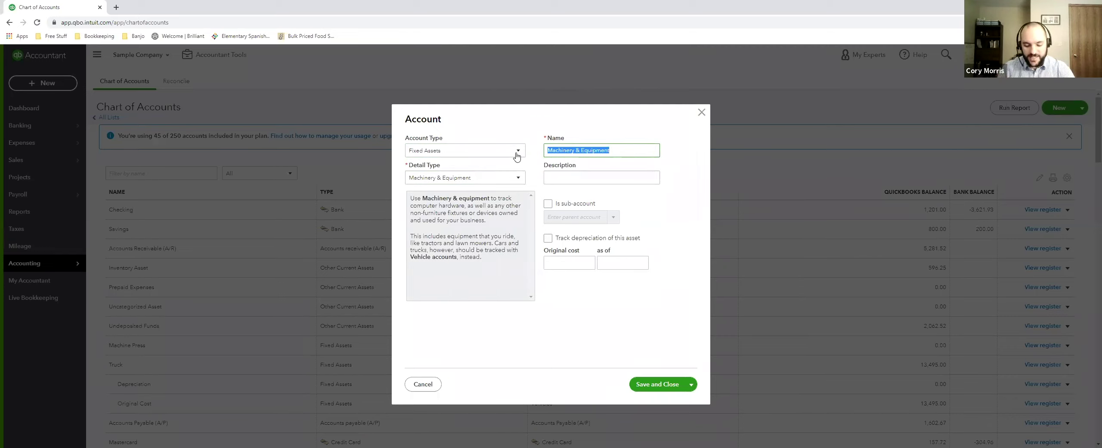
text(Forkk)
text(ifts)
key(Tab)
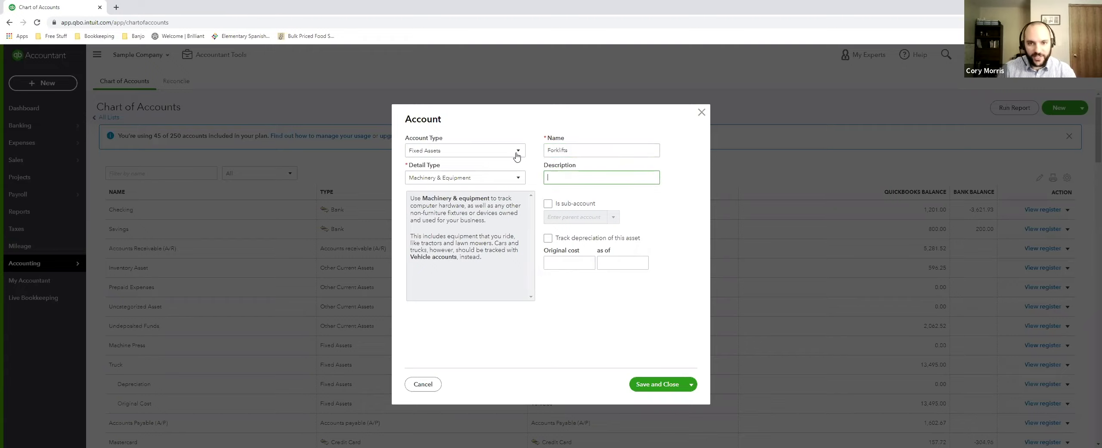
click(648, 384)
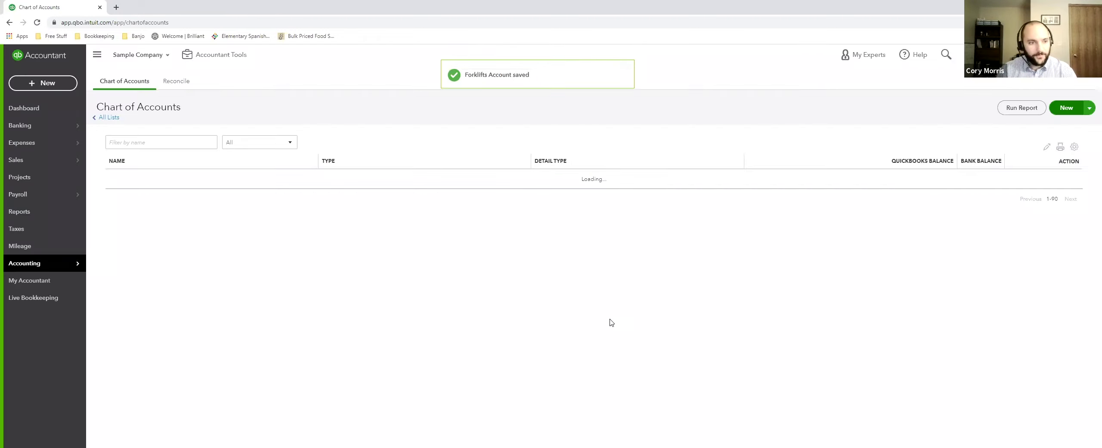
Step: Review the Forklifts and Machine Press accounts among the fixed assets in the chart of accounts
scroll(271, 340, down, 2)
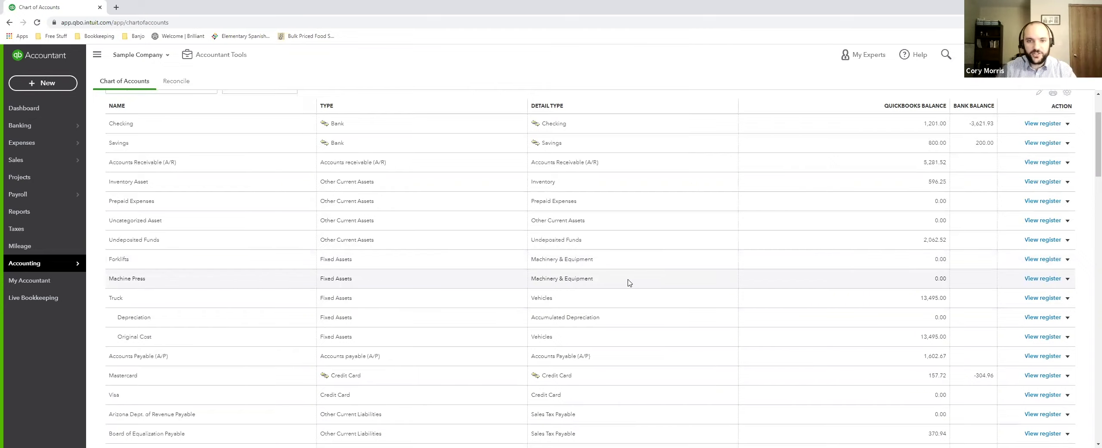
scroll(629, 286, down, 1)
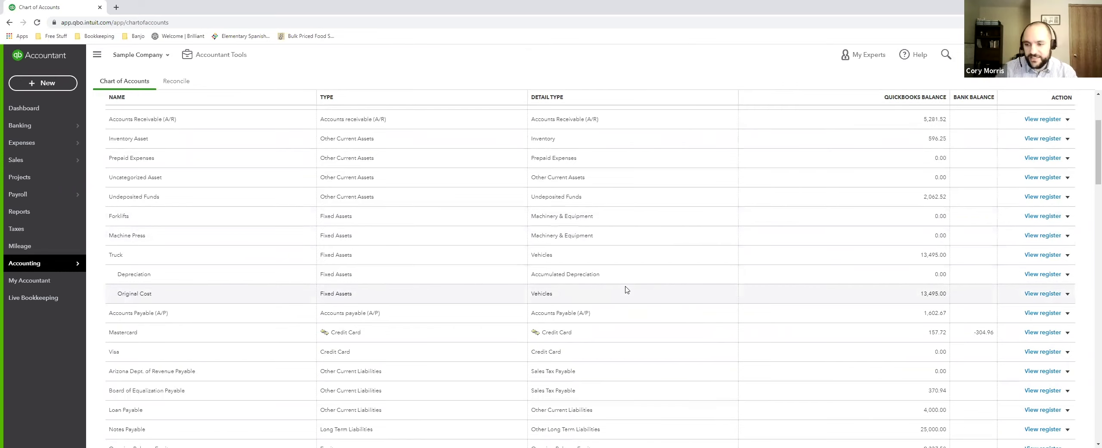
scroll(625, 290, up, 3)
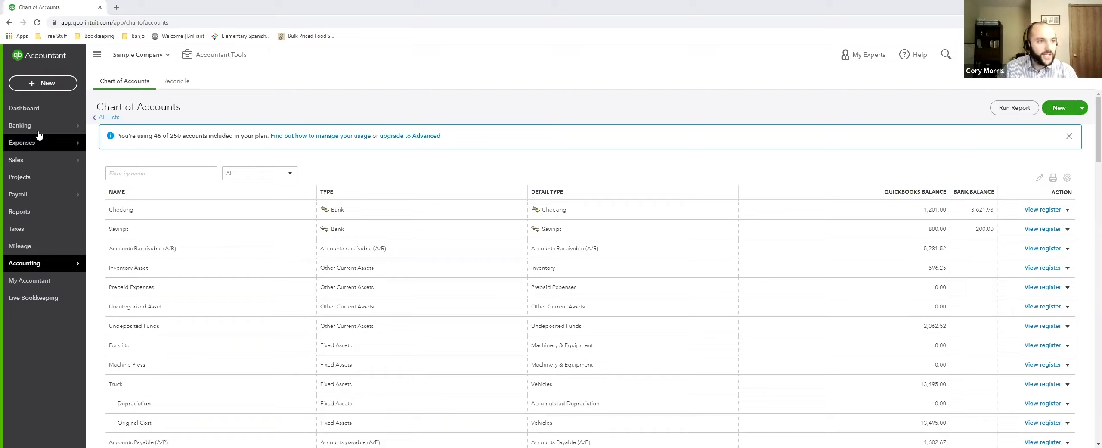
Step: Go to the Banking page and dismiss the bank connection introduction
mouse_move(37, 131)
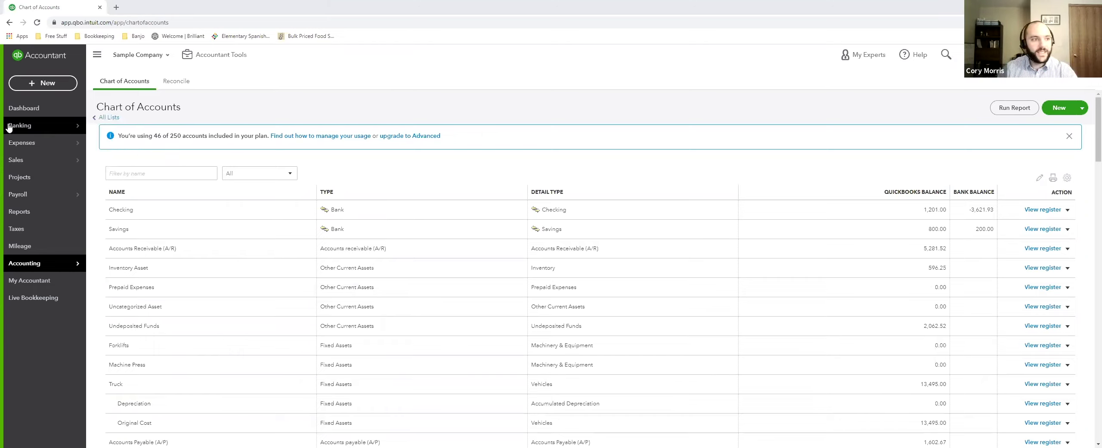
click(23, 126)
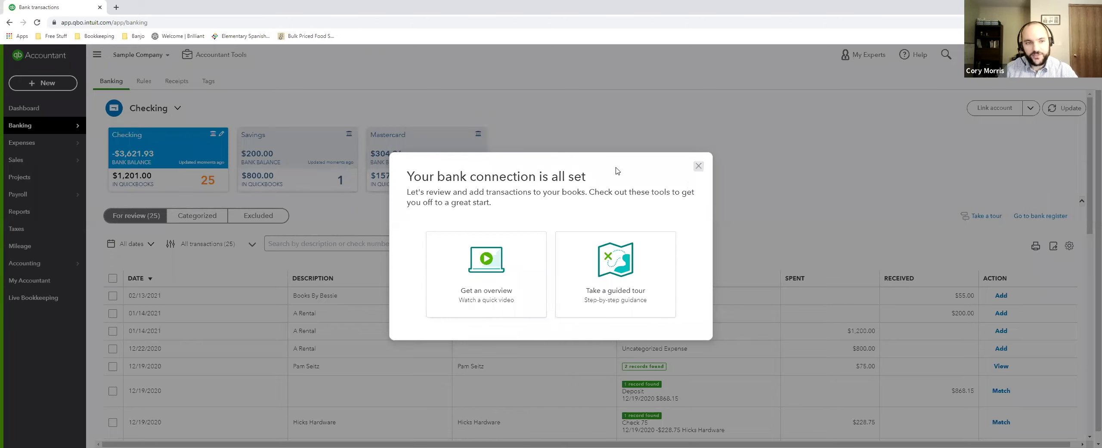
click(699, 166)
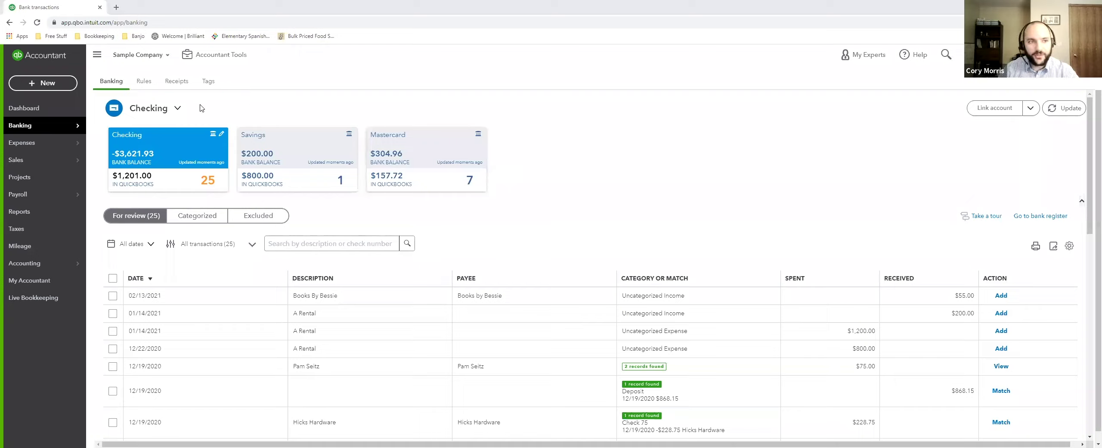
Step: Try twice to link a bank account, closing the connection page each time
click(1006, 110)
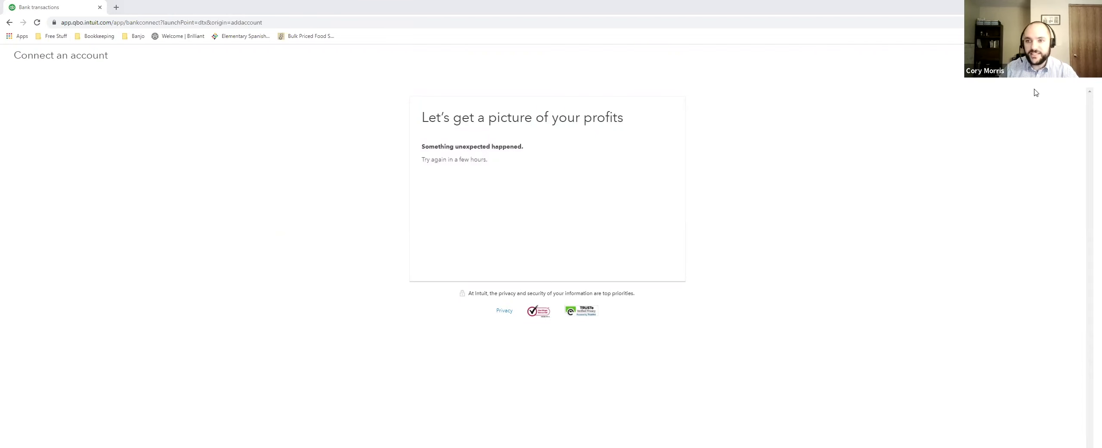
click(1082, 55)
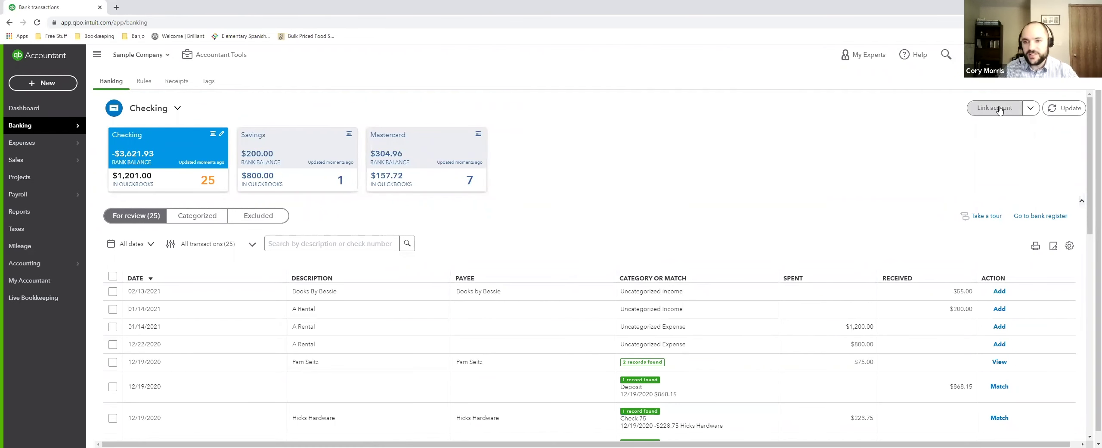
click(999, 110)
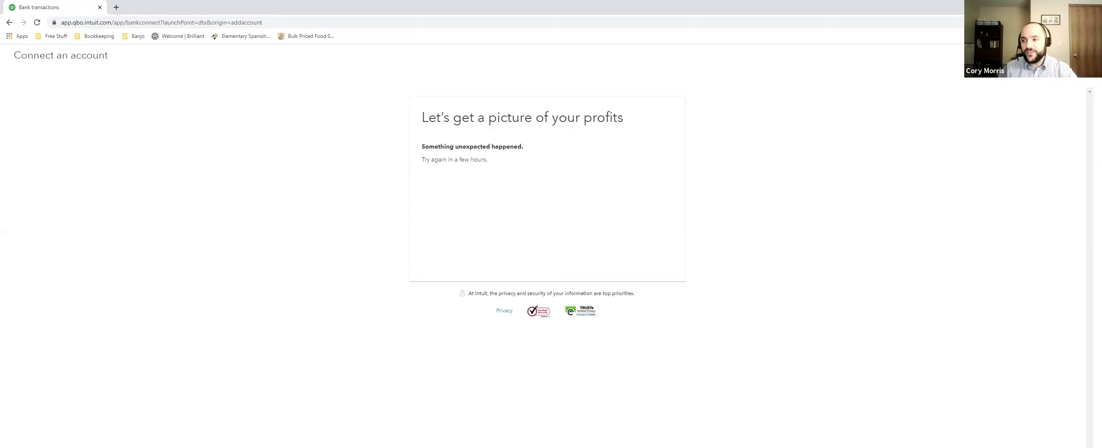
click(1088, 55)
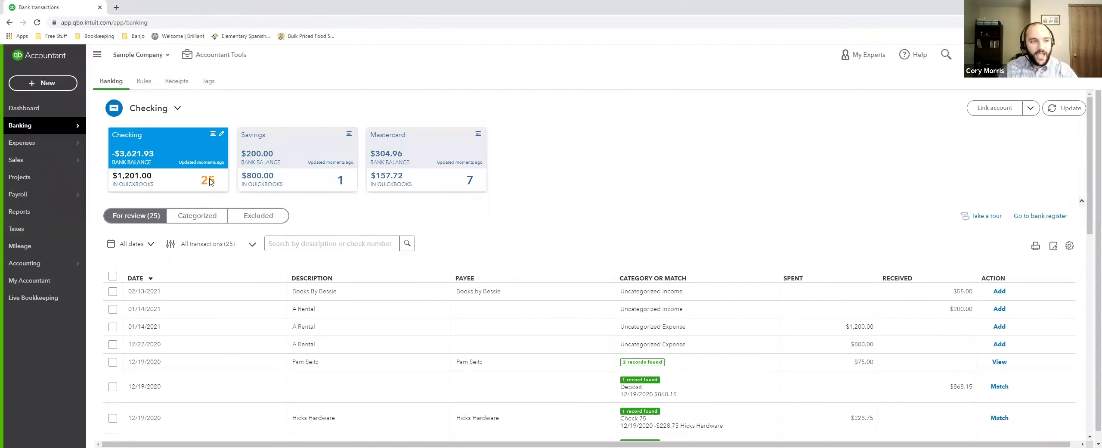
Step: Examine the Checking account's balances and its bank transactions awaiting review
scroll(564, 201, down, 1)
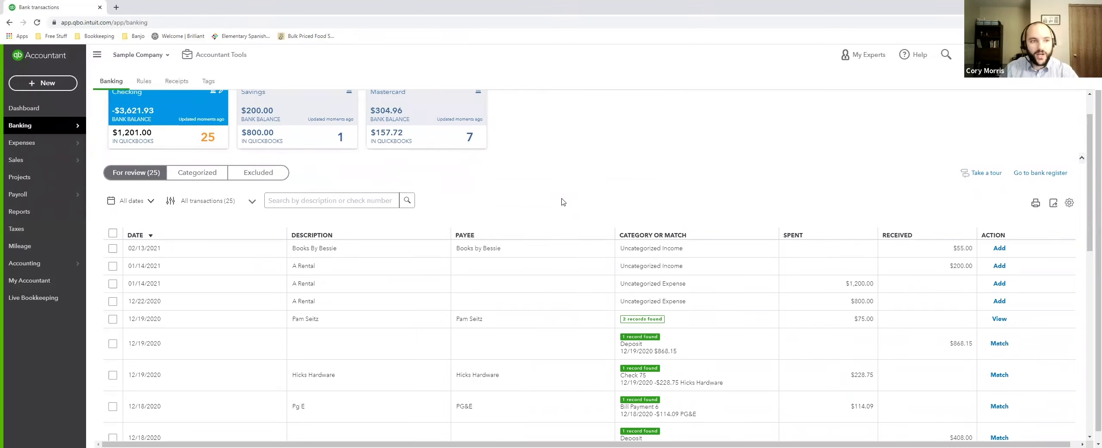
scroll(560, 201, up, 1)
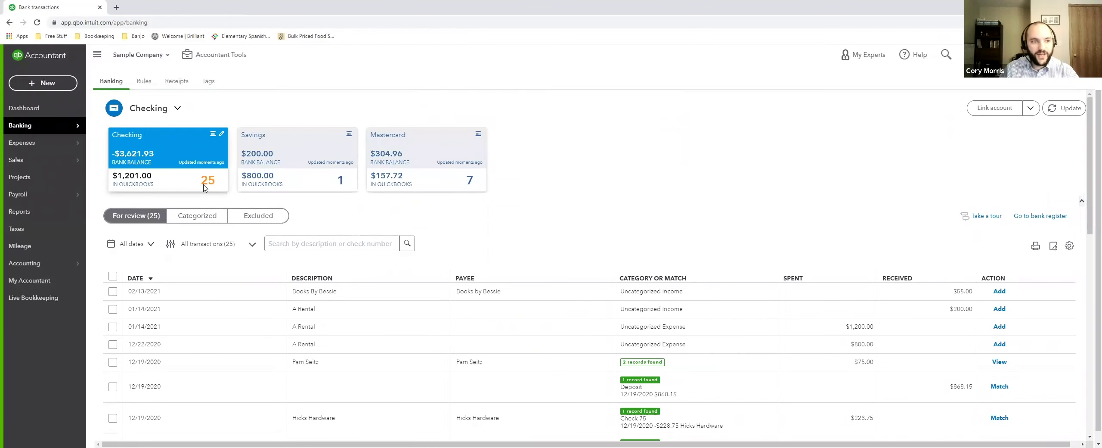
scroll(569, 240, down, 1)
scroll(168, 186, up, 1)
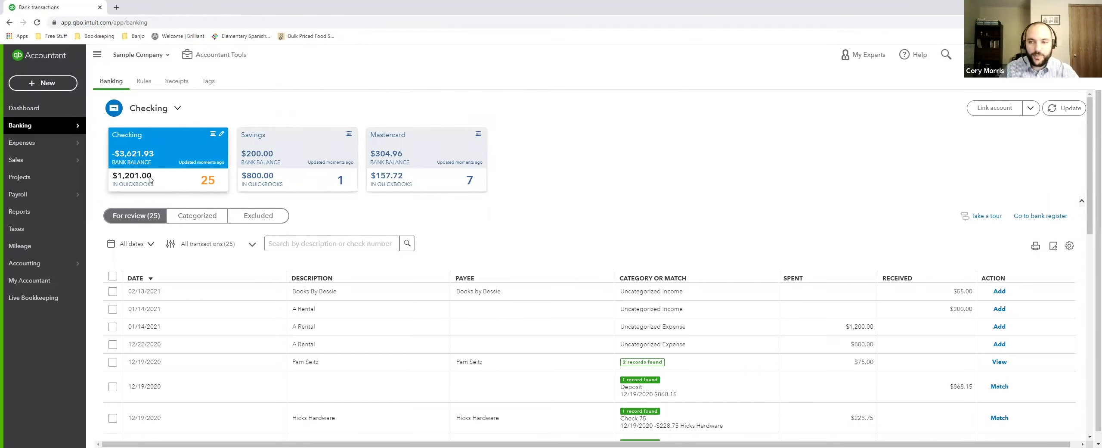
Step: Expand the 02/13/2021 Books By Bessie transaction, view its category options, and close it without changes
scroll(504, 278, down, 1)
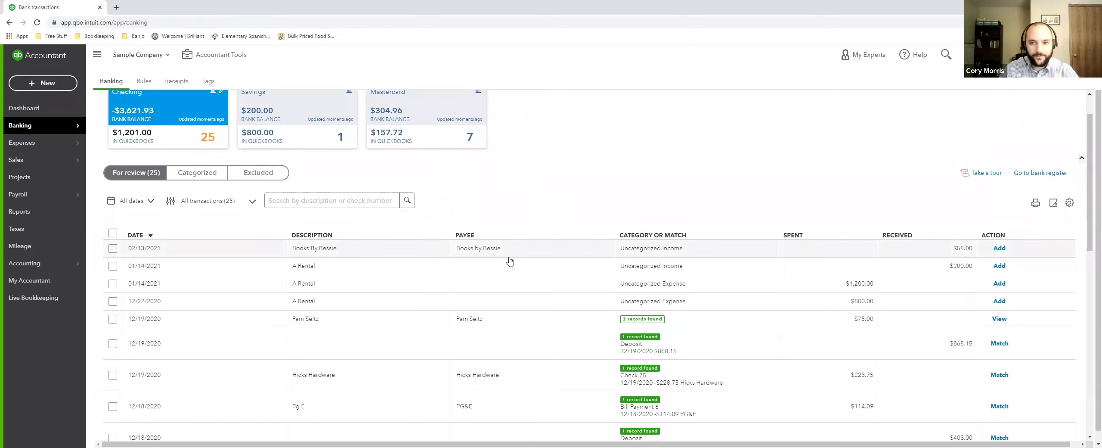
click(653, 252)
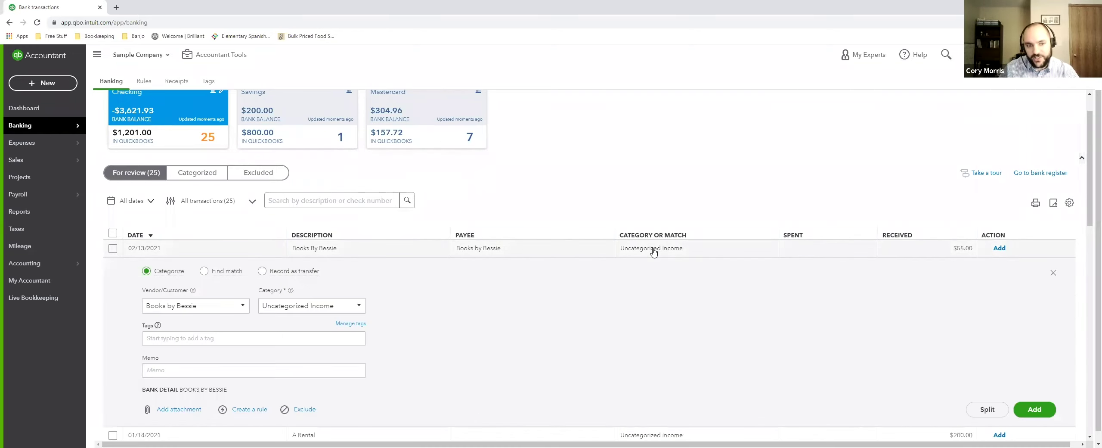
click(362, 308)
click(363, 306)
click(516, 183)
scroll(568, 195, up, 1)
scroll(963, 294, down, 2)
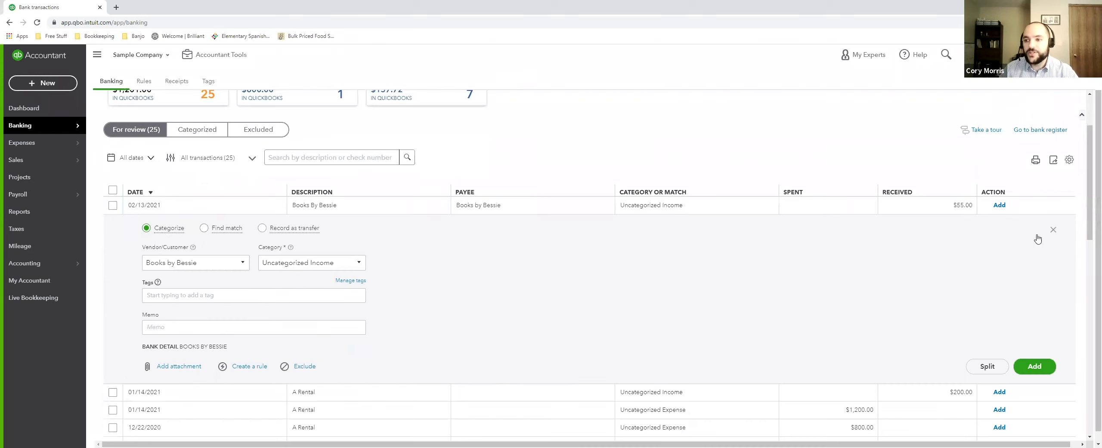
click(1053, 231)
Step: Look through the list of Checking transactions for review, including those with suggested matches
scroll(584, 210, up, 2)
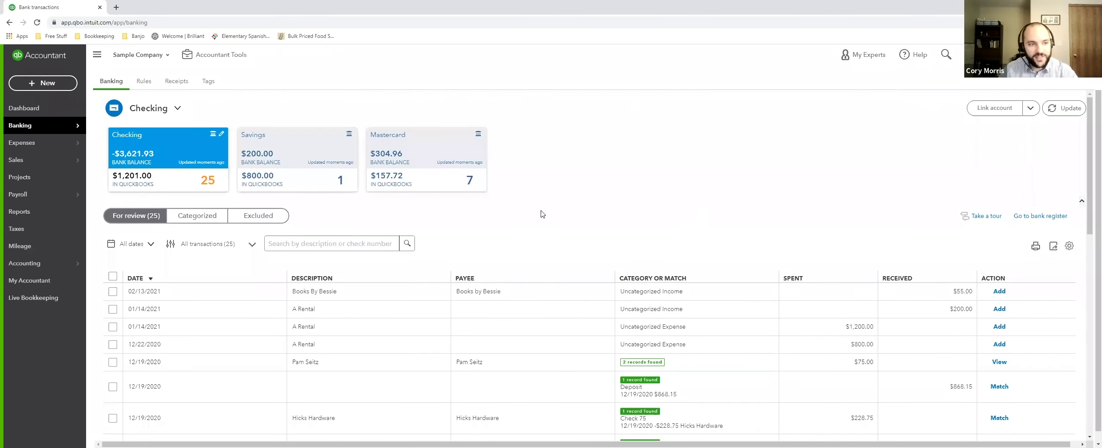
scroll(543, 215, down, 4)
scroll(543, 218, down, 1)
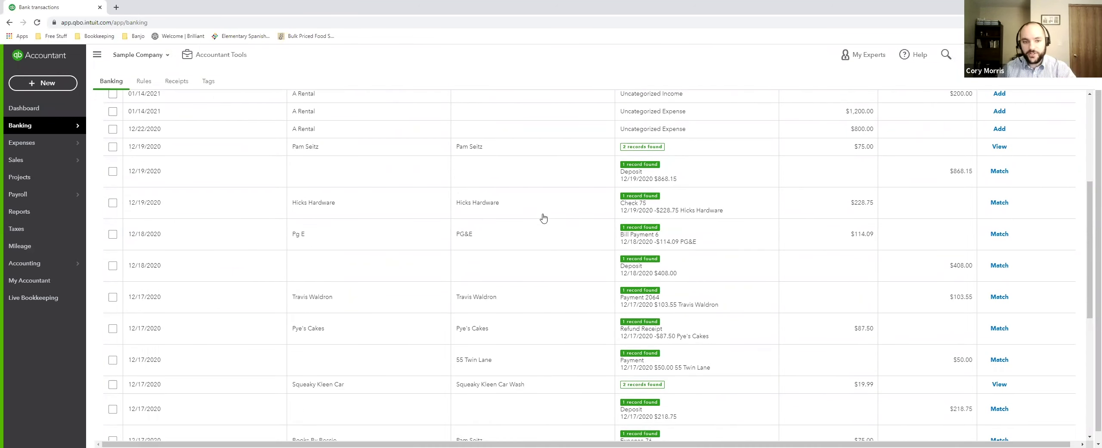
scroll(544, 219, up, 3)
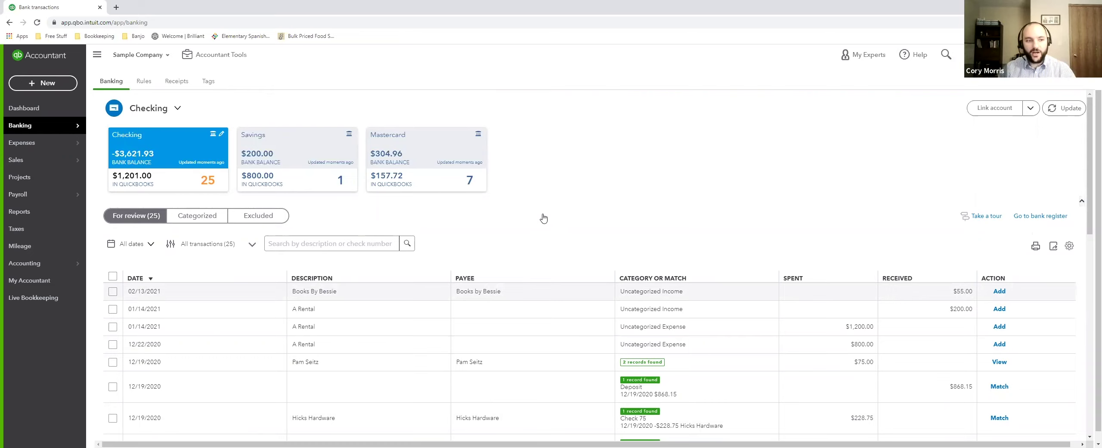
Step: Open the 12/19/2020 bank transaction of $868.15 and match it to the suggested deposit
scroll(544, 218, down, 1)
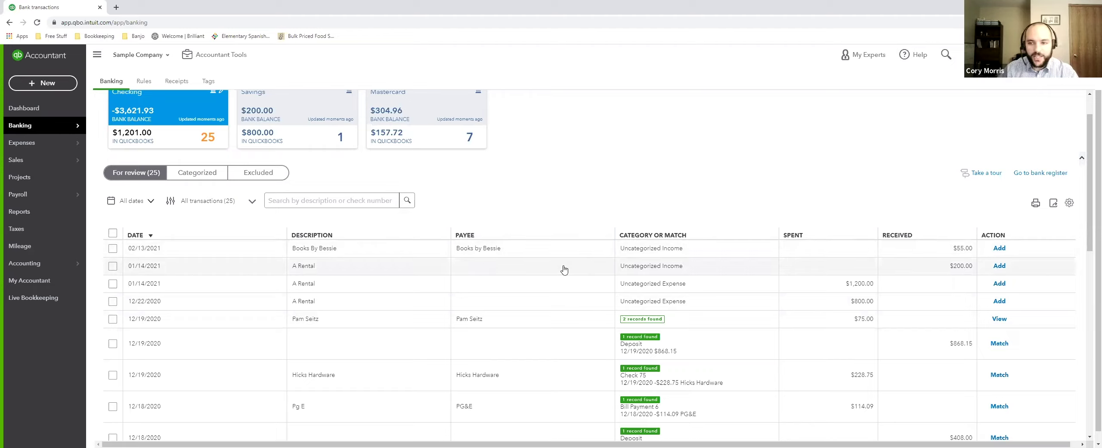
scroll(577, 267, down, 1)
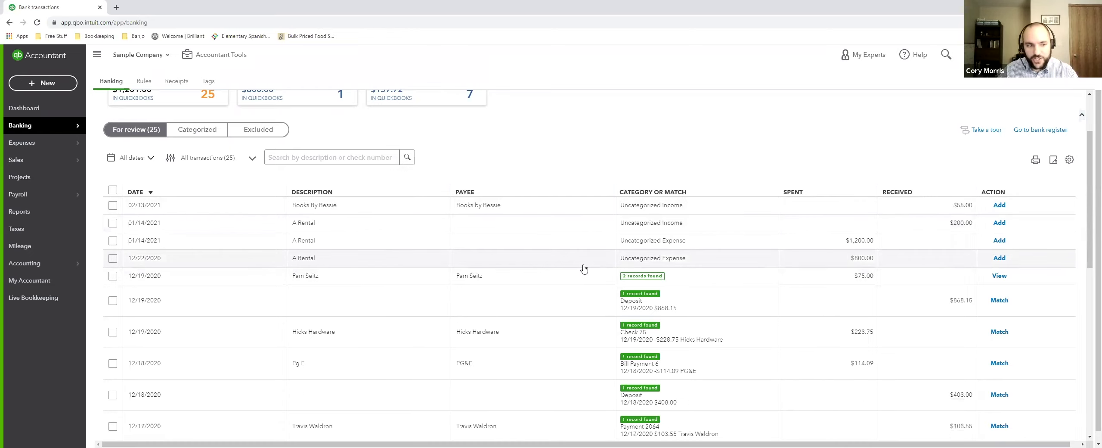
scroll(862, 263, down, 1)
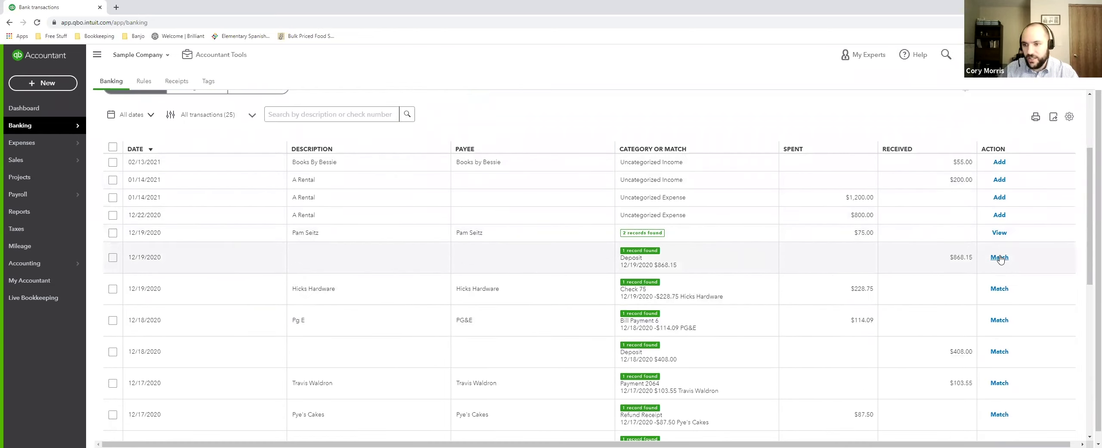
click(676, 266)
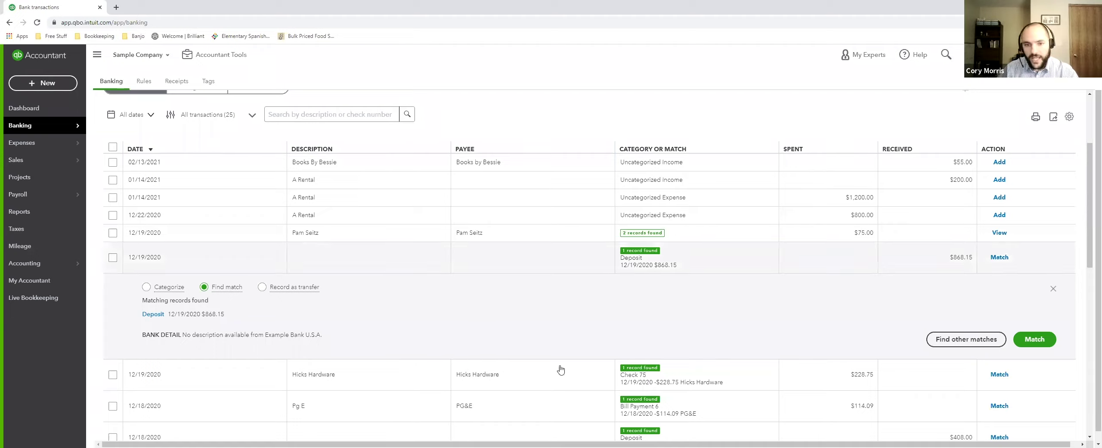
click(1041, 343)
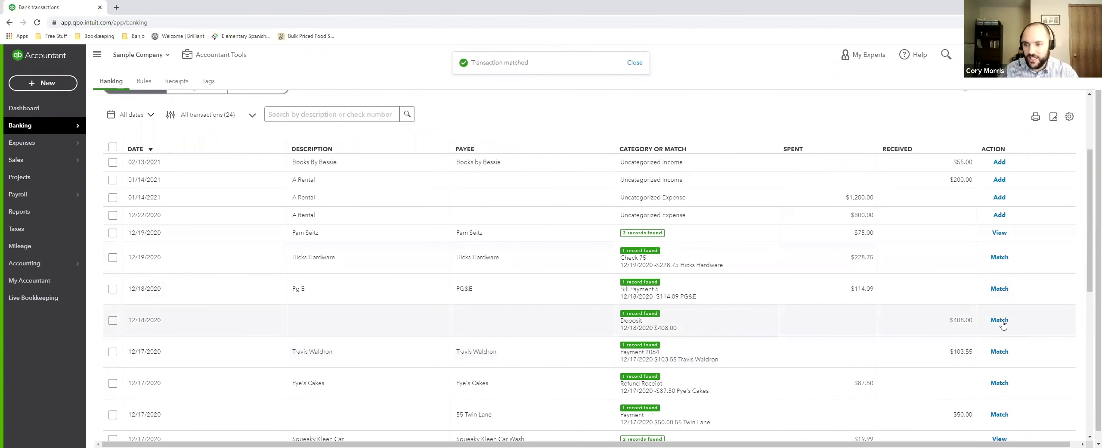
Step: Match the $408.00 deposit, the $114.09 PG&E transaction, and the 12/17/2020 receipts of $103.55 and $50.00 to their suggested records
click(1000, 321)
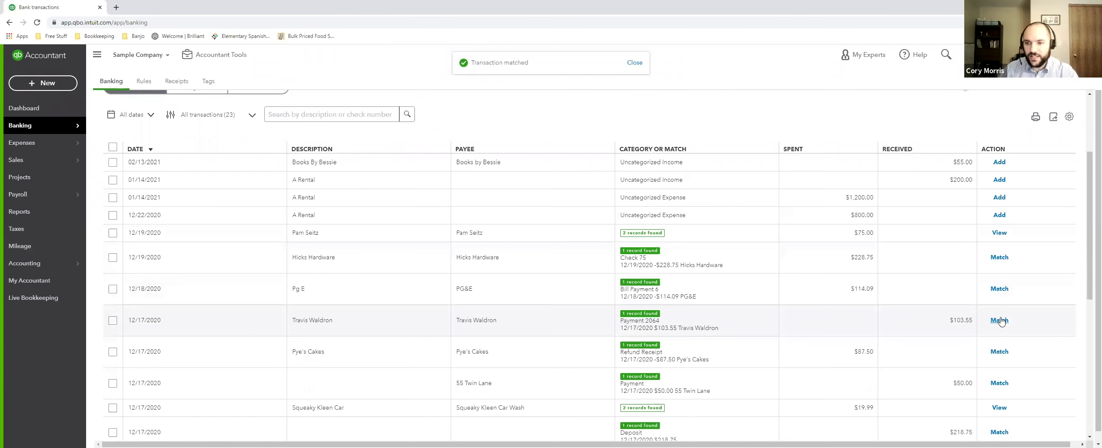
click(999, 289)
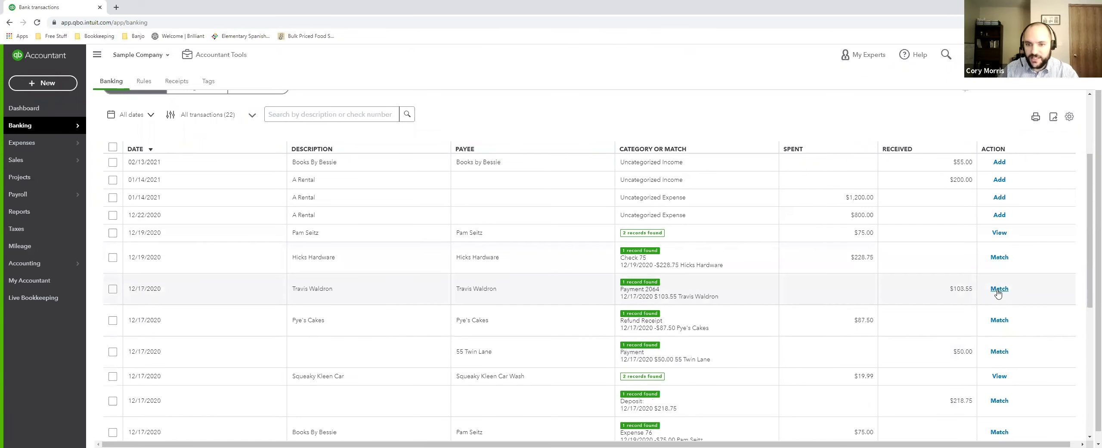
click(672, 295)
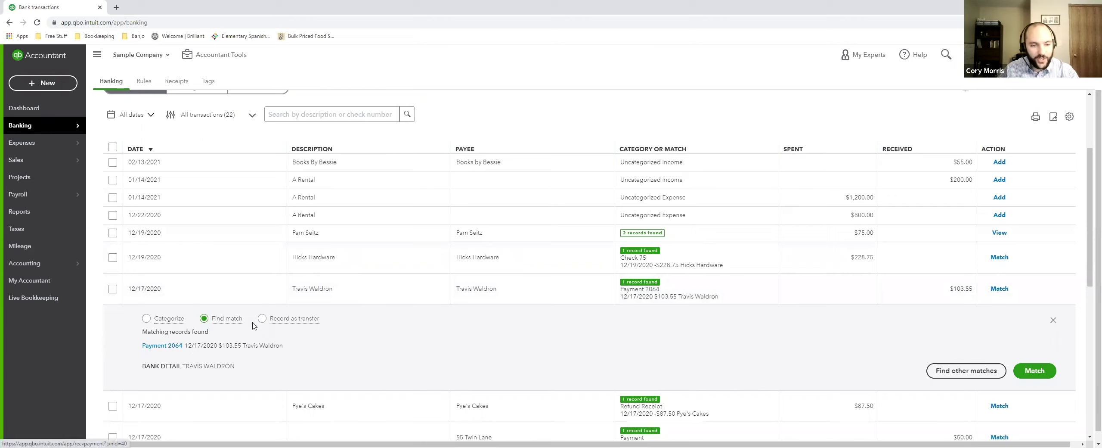
click(1038, 371)
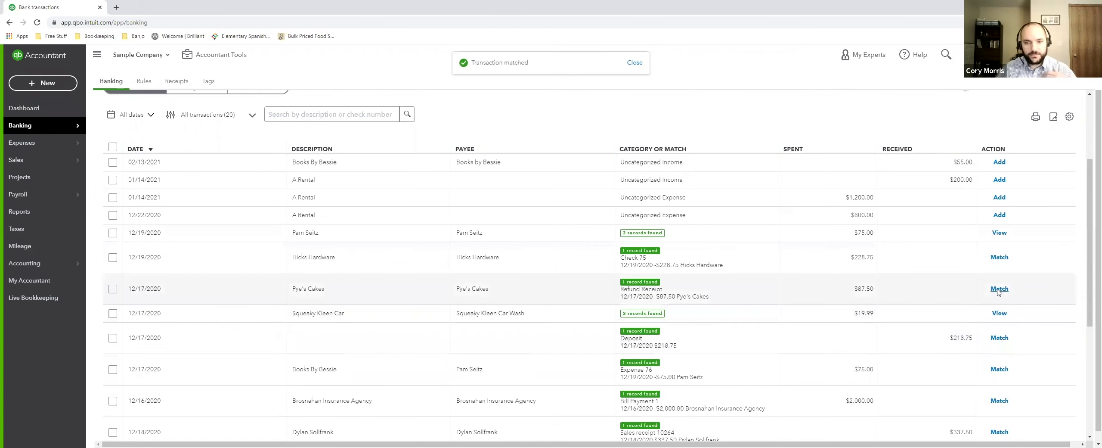
Step: Match the $87.50 Pye's Cakes refund, the $228.75 Hicks Hardware check and the $218.75 deposit to their suggested records
click(998, 289)
click(998, 262)
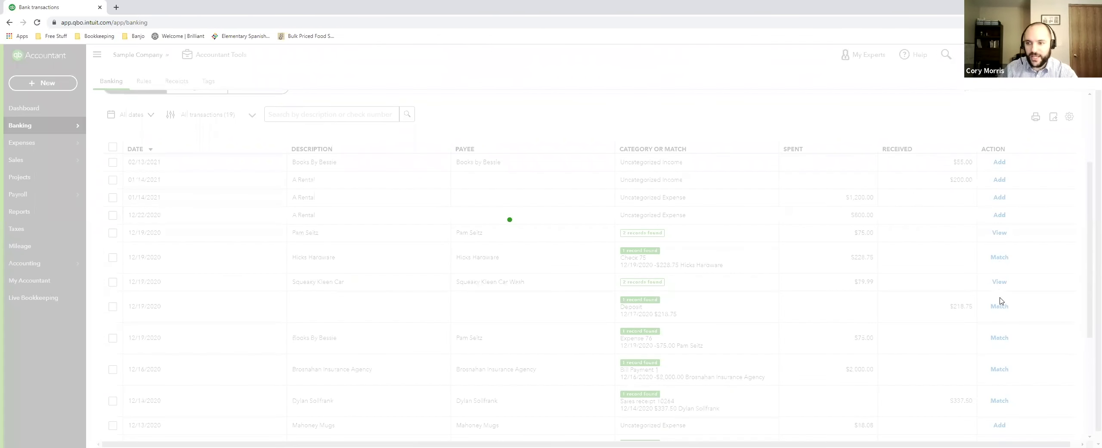
click(998, 288)
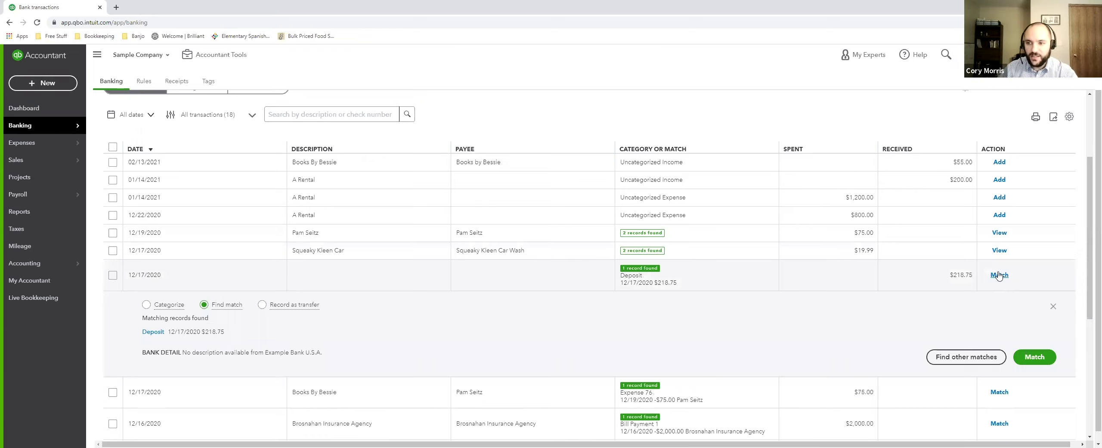
click(1000, 275)
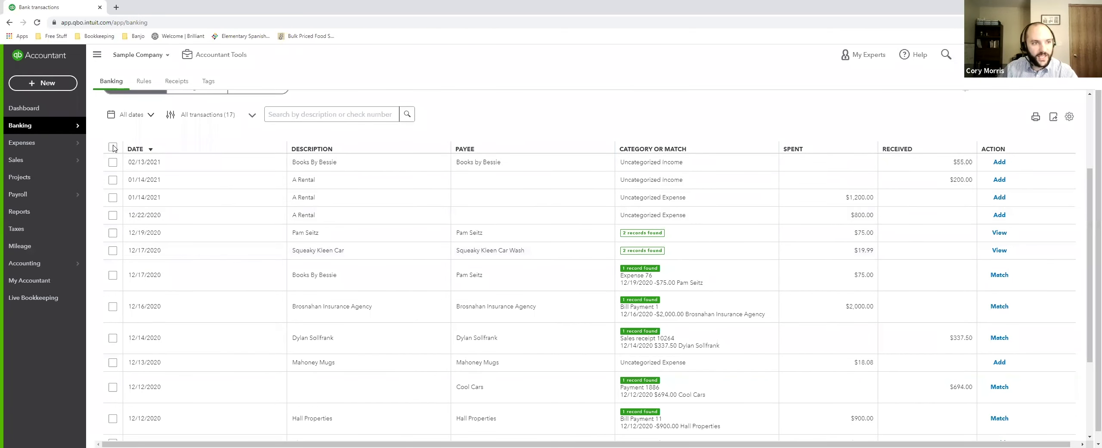
click(113, 146)
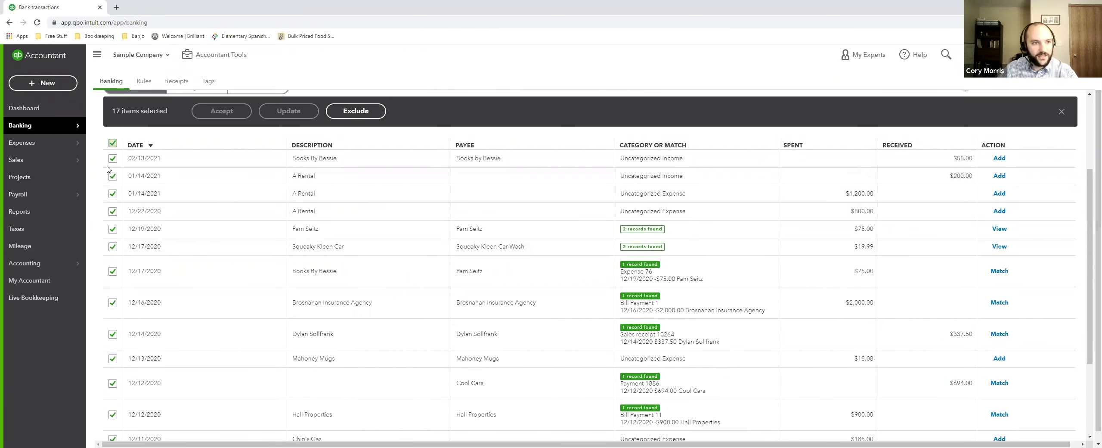
click(113, 176)
click(113, 158)
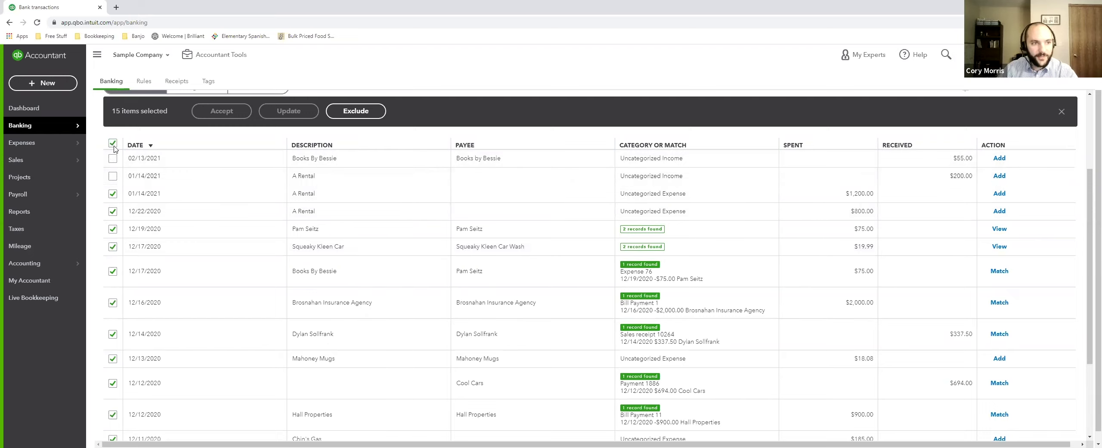
click(113, 145)
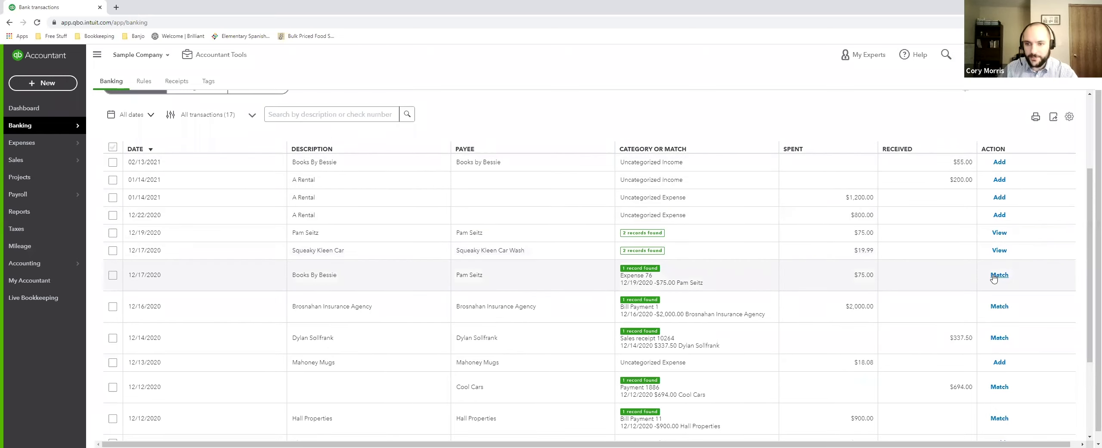
Step: Match the $75.00 Books By Bessie, $337.50 sales receipt and $2,000.00 Brosnahan Insurance Agency transactions to their suggested records
click(995, 276)
click(999, 320)
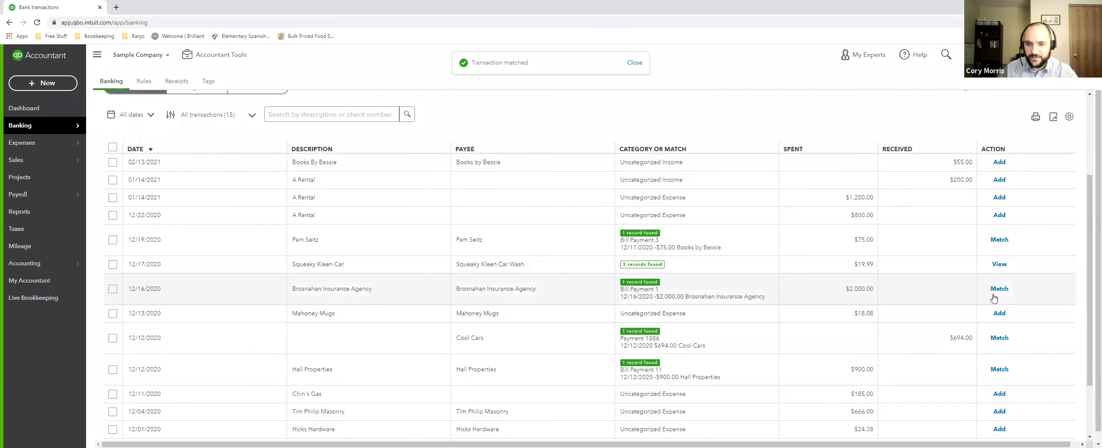
click(995, 297)
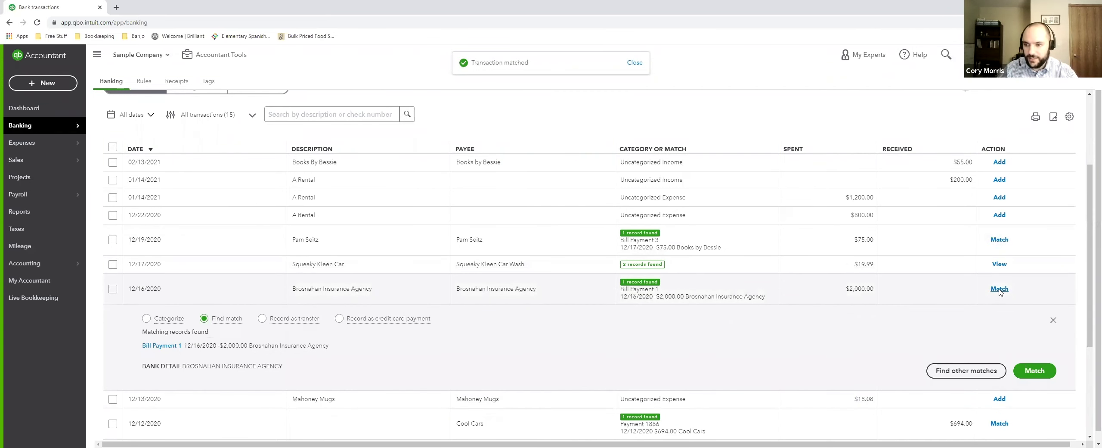
click(1000, 289)
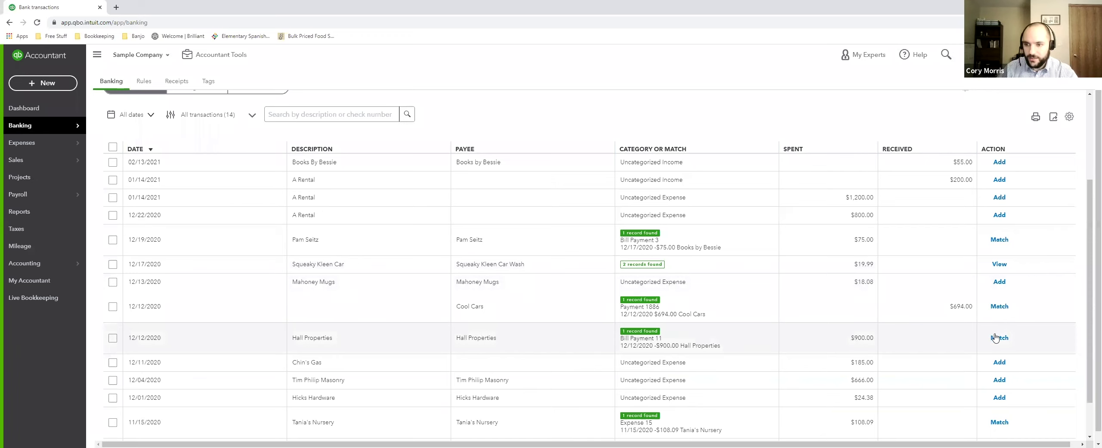
Step: Match the $900.00 Hall Properties, $694.00 Cool Cars, $108.09 Tania's Nursery and 12/19/2020 $75.00 transactions to their suggested records
click(995, 337)
click(1051, 418)
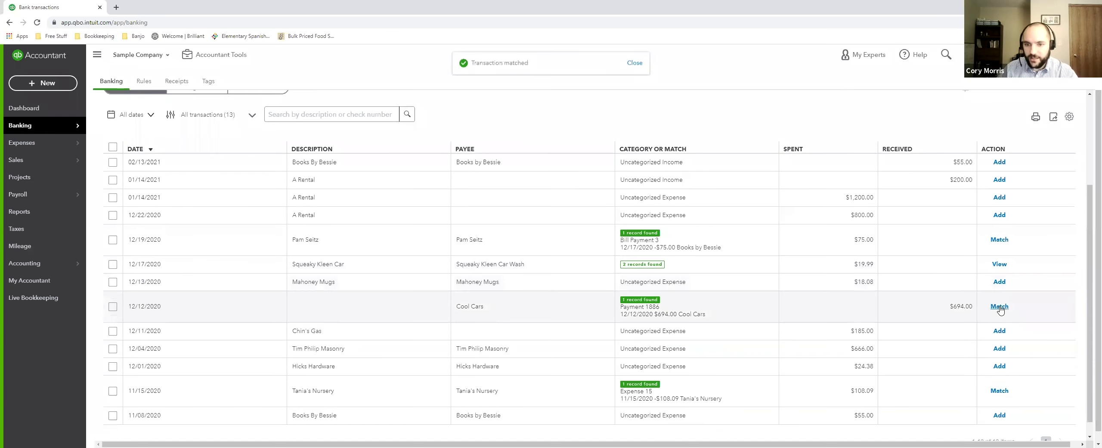
click(1000, 306)
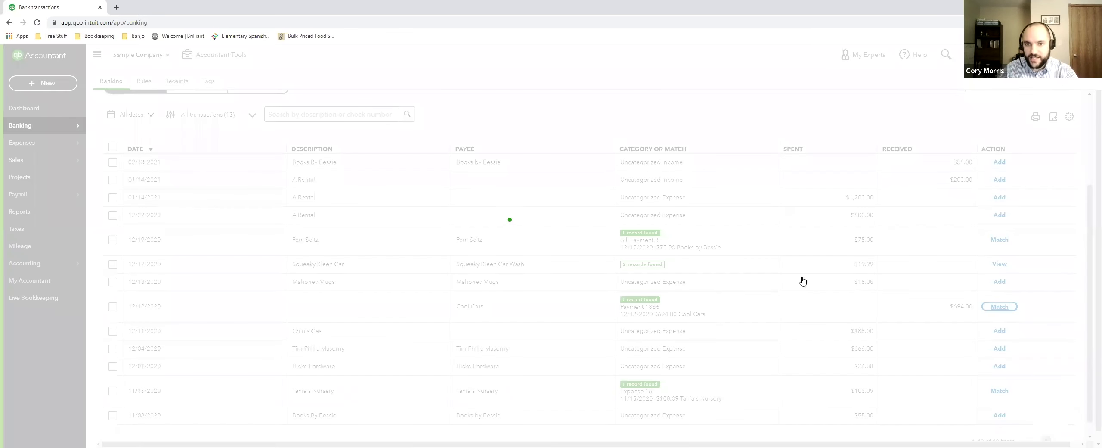
click(1000, 379)
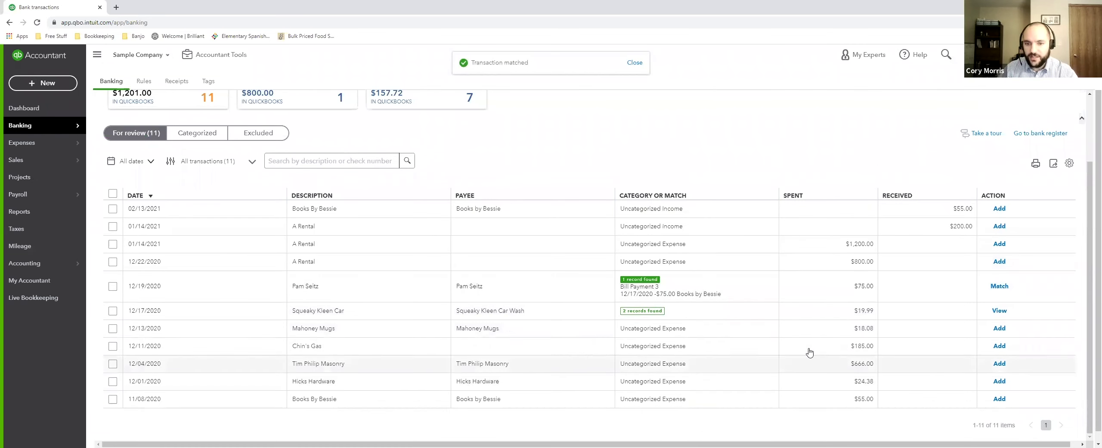
click(996, 287)
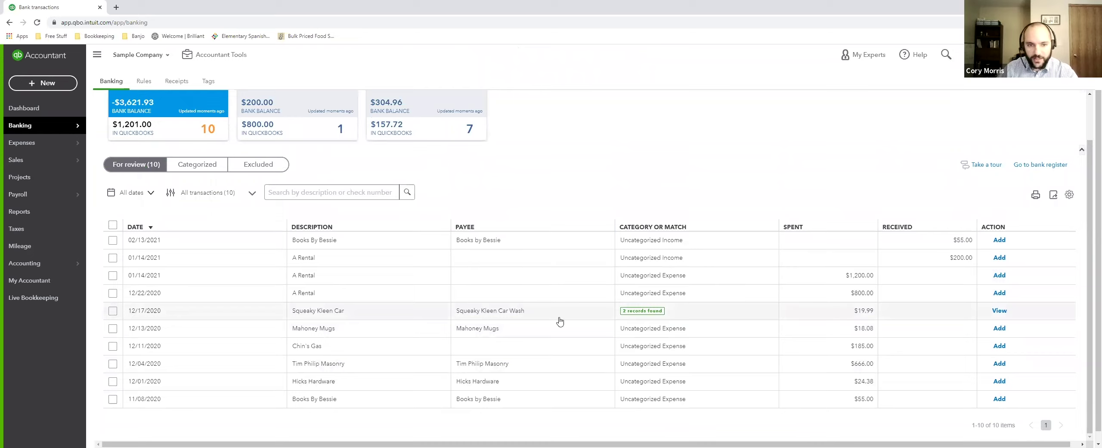
Step: Review the two possible records for the $19.99 Squeaky Kleen Car transaction and match it to the 12/17/2020 Check Debit
click(728, 310)
scroll(486, 339, down, 1)
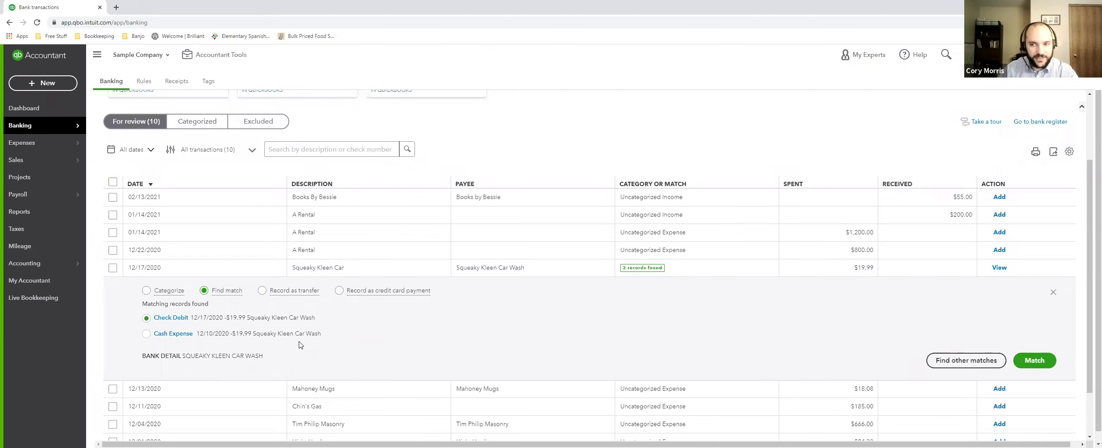
scroll(218, 333, down, 1)
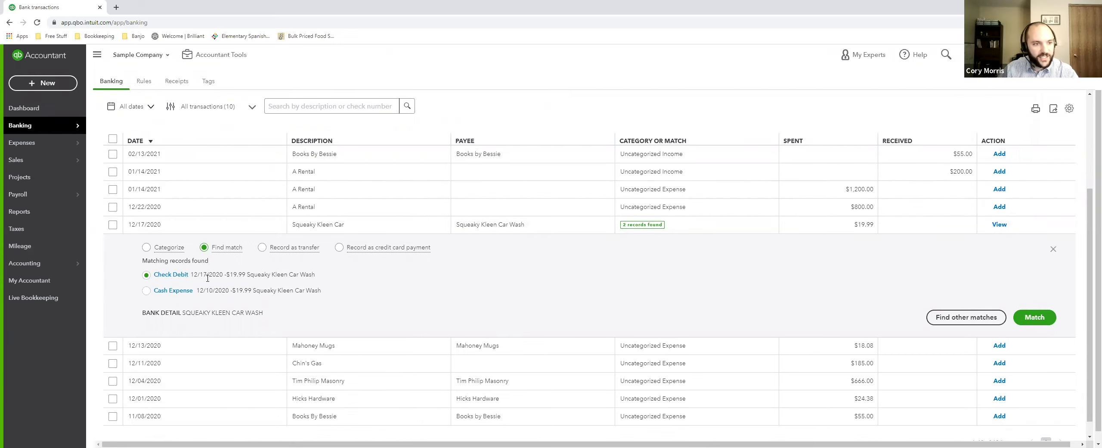
scroll(315, 307, up, 2)
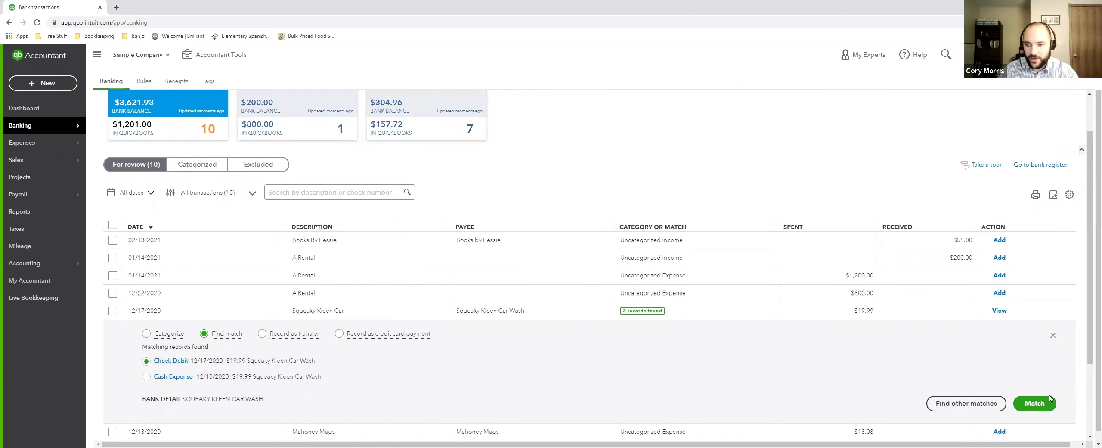
click(1034, 403)
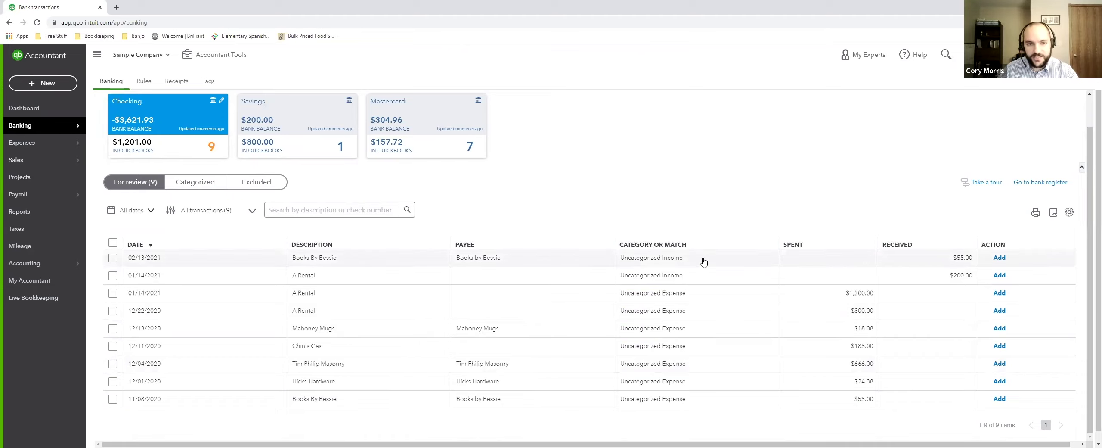
Step: Categorize the 02/13/2021 Books By Bessie transaction as Sales of Product Income and add it to the books
click(665, 255)
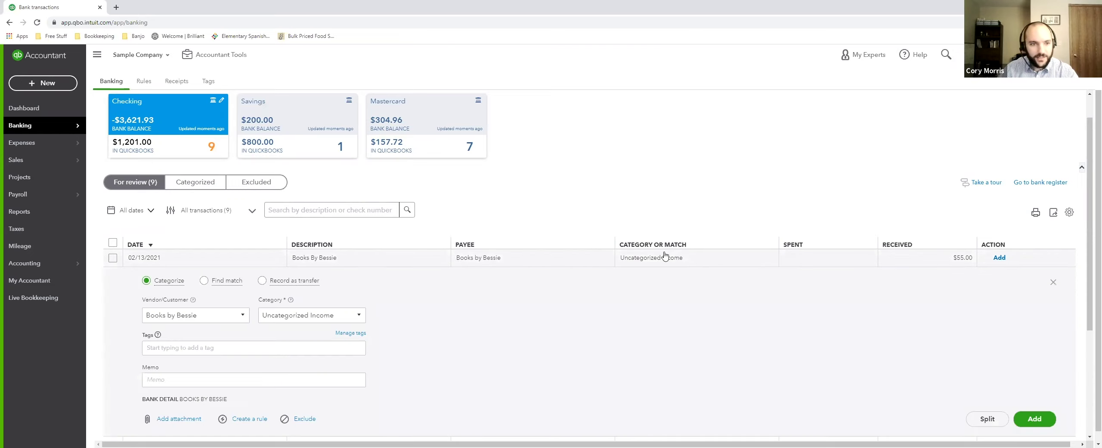
click(360, 317)
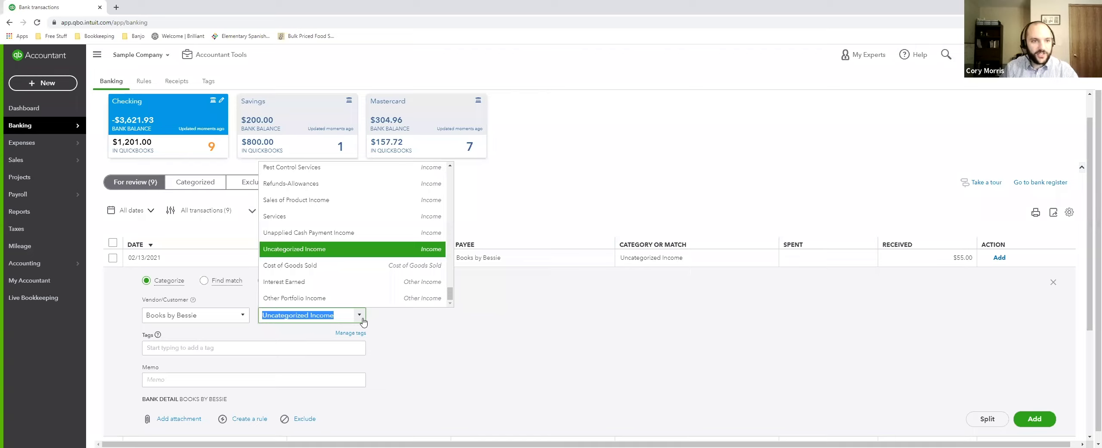
text(sa)
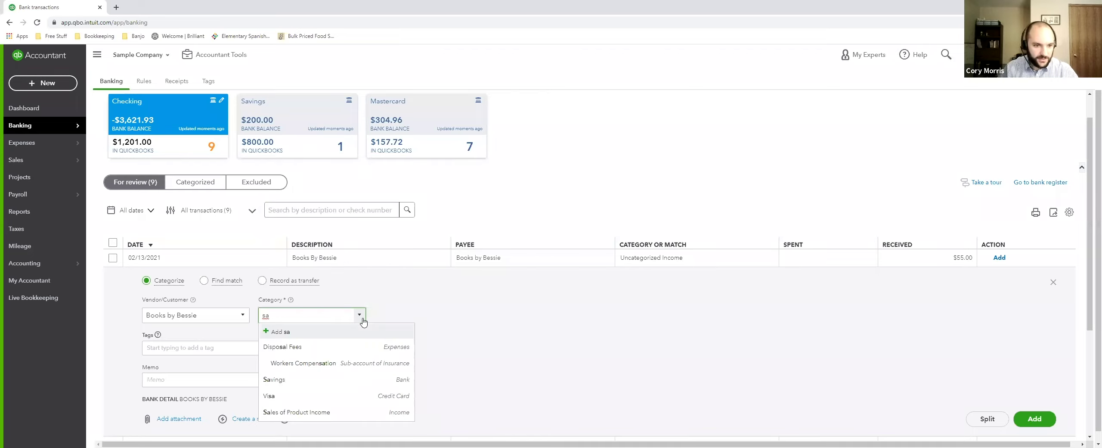
click(364, 414)
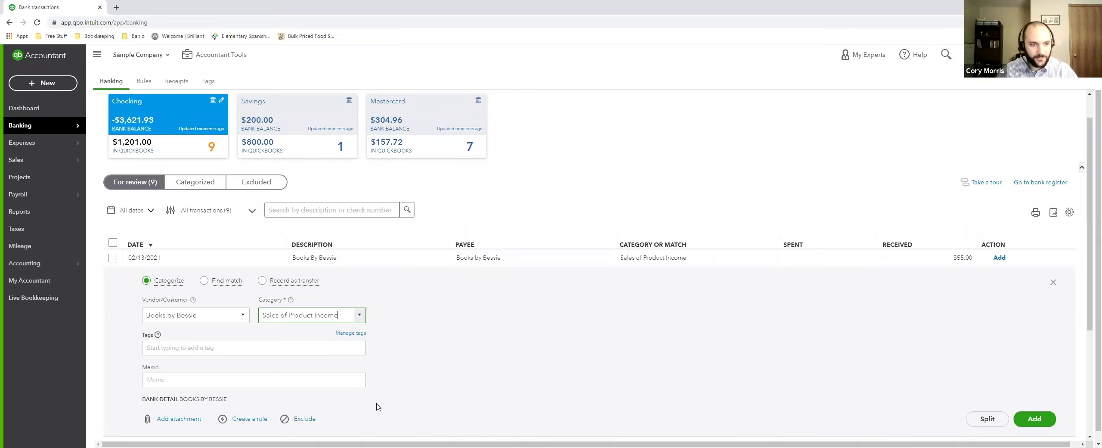
scroll(346, 357, down, 1)
click(1033, 376)
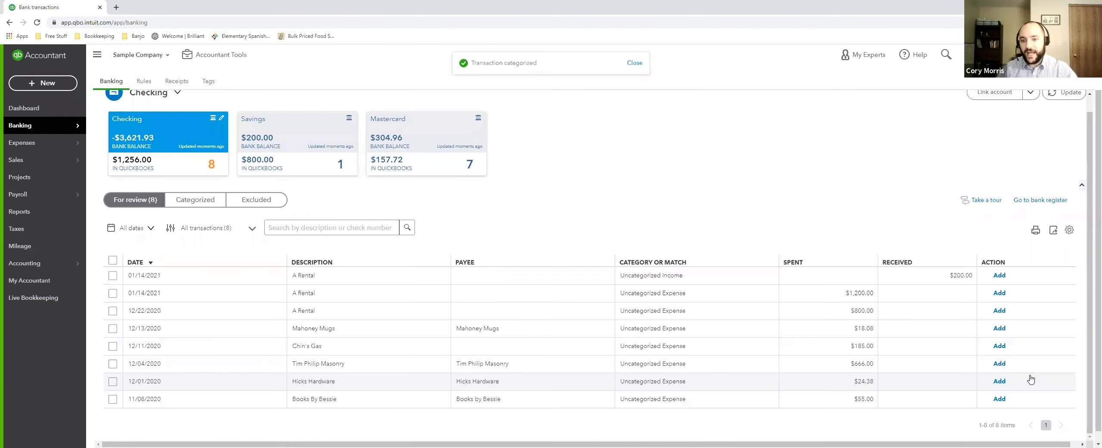
Step: Expand the 01/14/2021 A Rental transaction of $200.00 and enter A Rental as its vendor/customer
click(642, 280)
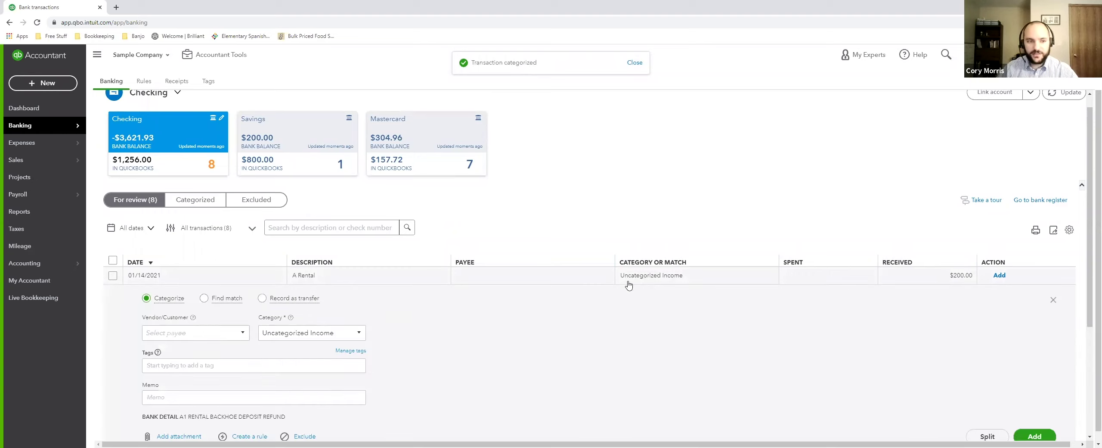
click(220, 335)
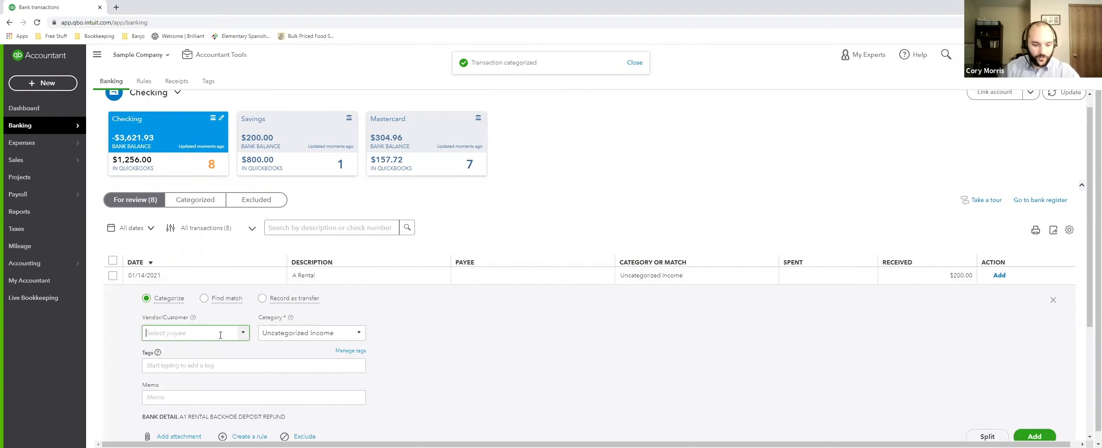
text(A R)
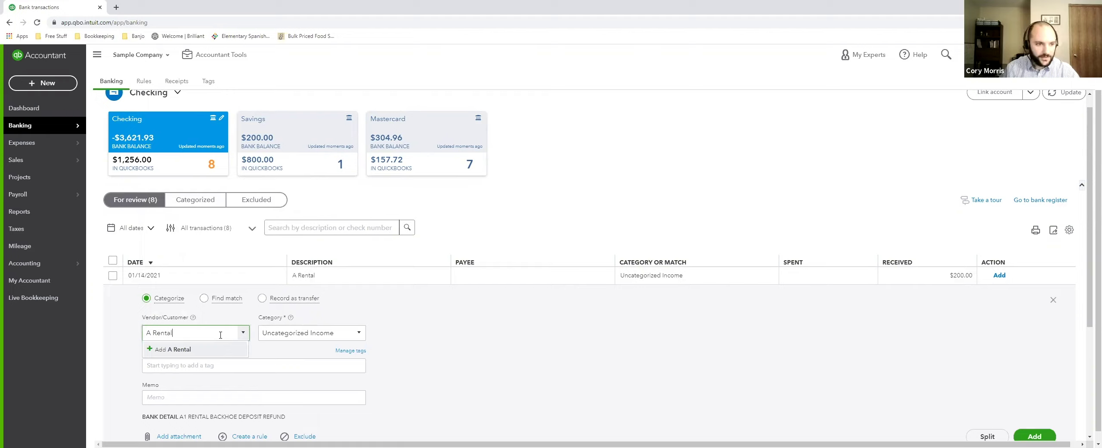
text(ental)
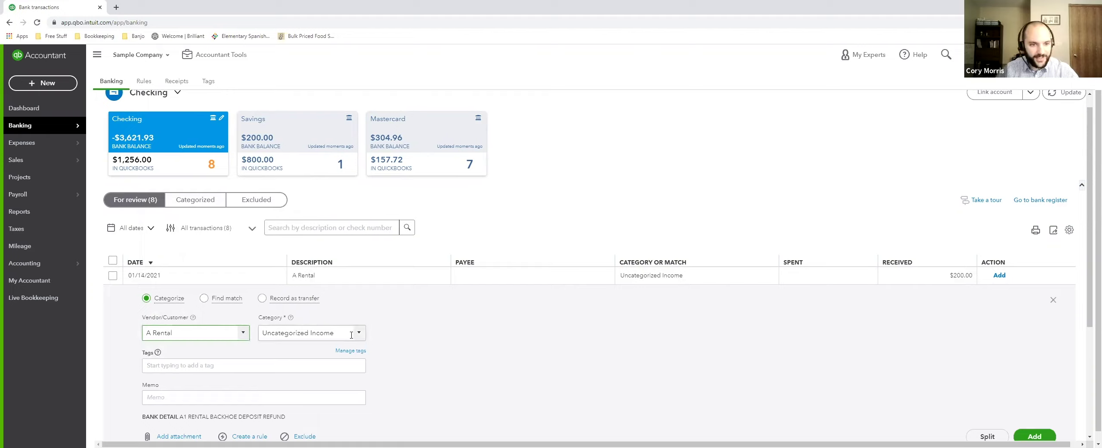
Step: Start a new name record for A Rental and set its type to Vendor
click(355, 336)
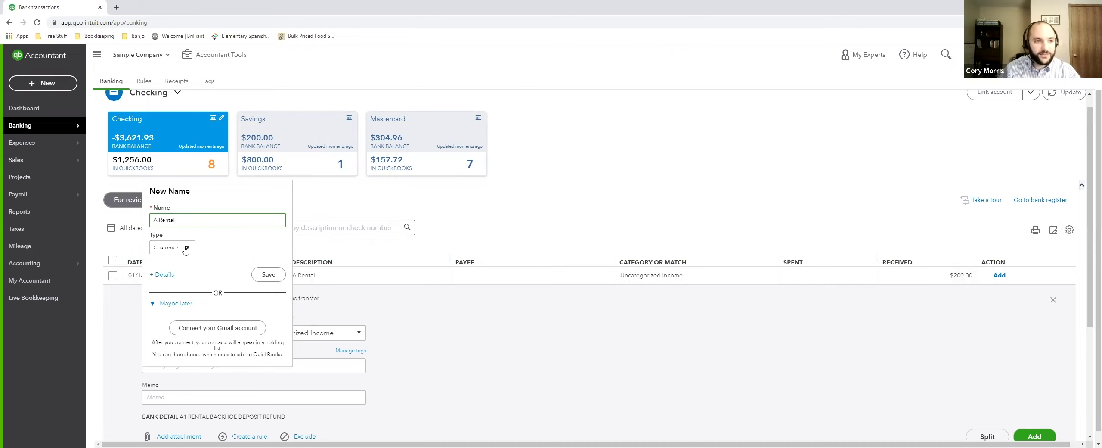
scroll(615, 331, down, 1)
scroll(664, 353, down, 3)
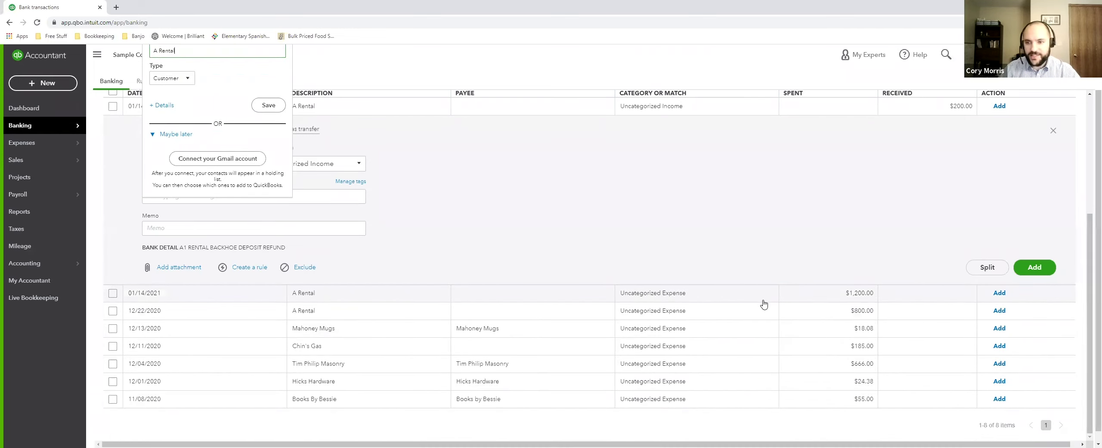
scroll(765, 314, up, 1)
scroll(765, 316, up, 3)
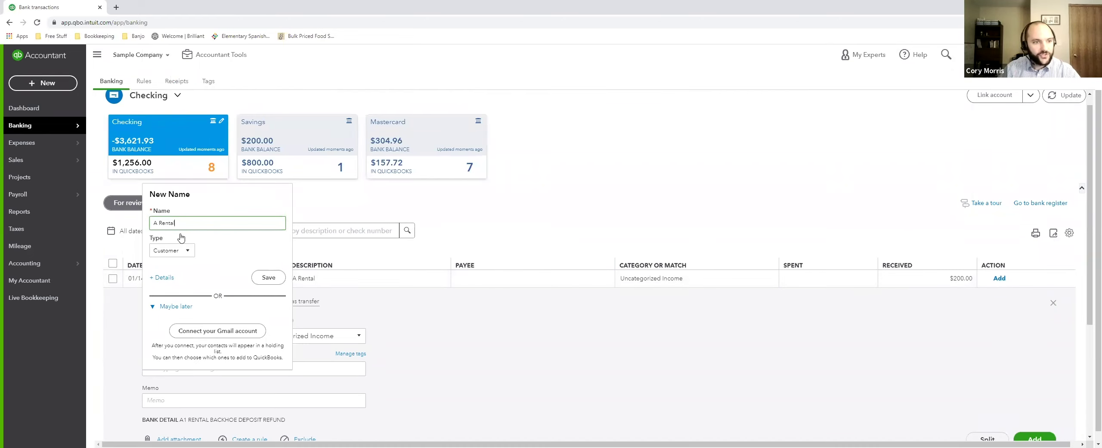
click(185, 252)
click(181, 279)
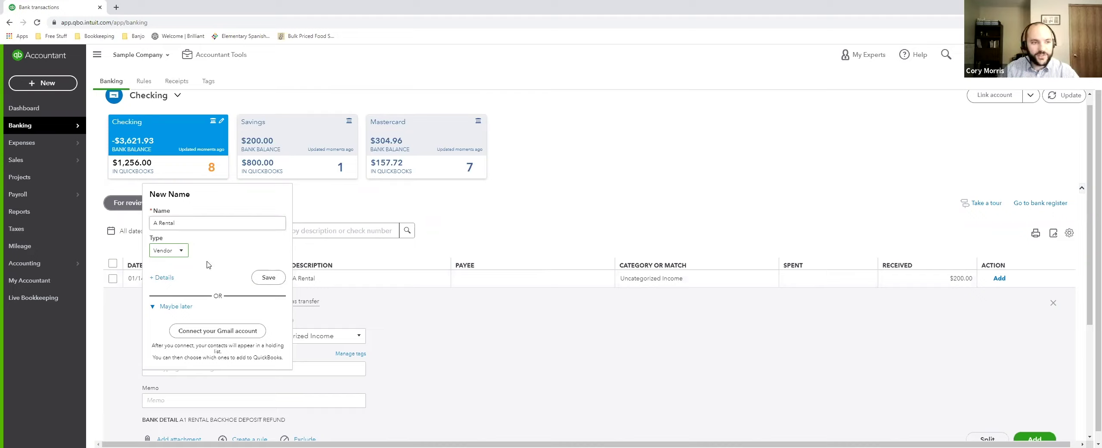
Step: Open the full vendor details for A Rental, review the available fields, and save the new vendor
click(165, 278)
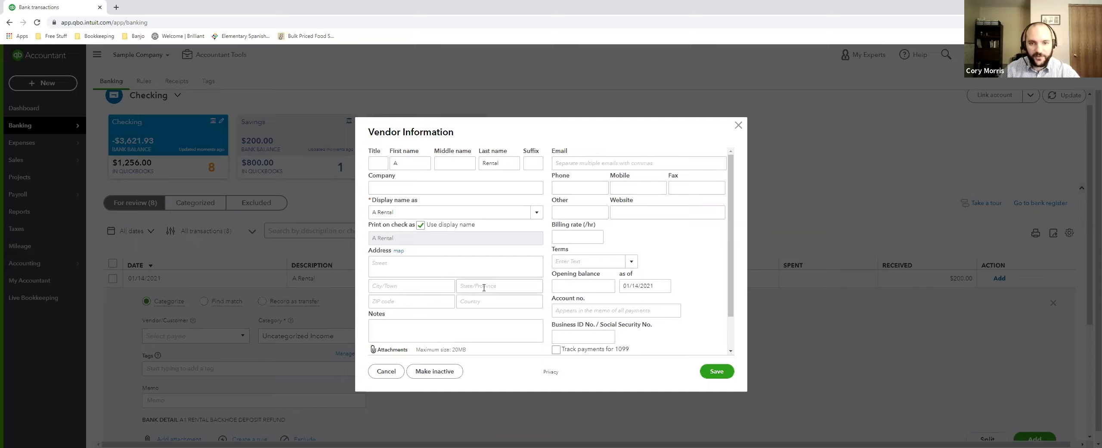
scroll(588, 287, down, 1)
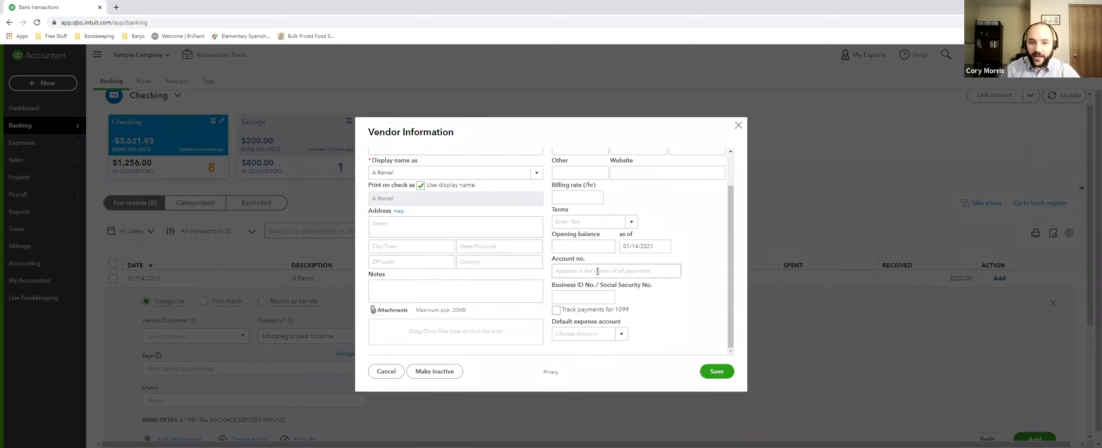
scroll(522, 286, up, 1)
scroll(590, 310, down, 1)
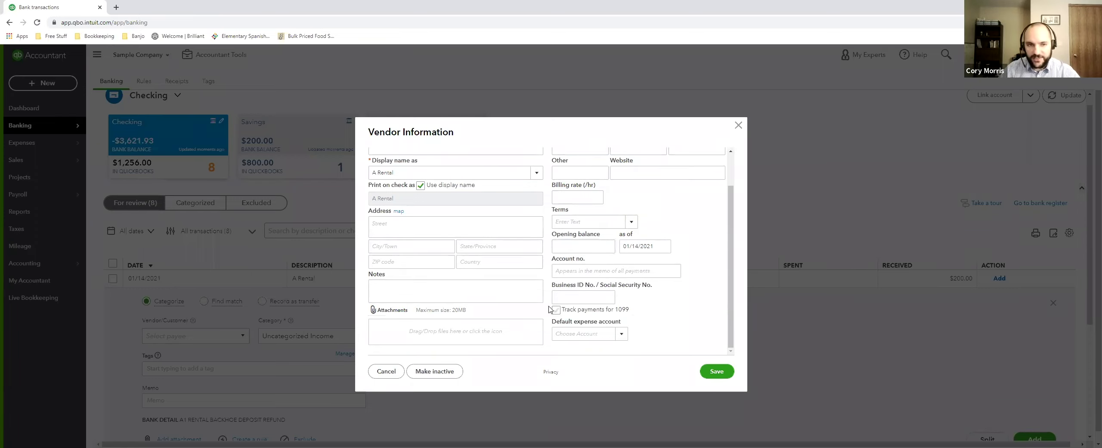
scroll(550, 310, up, 1)
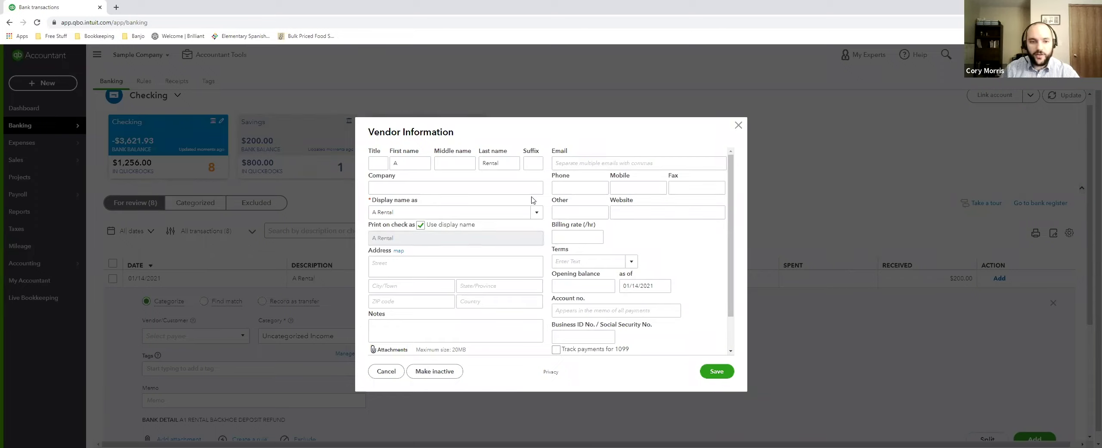
scroll(535, 246, down, 1)
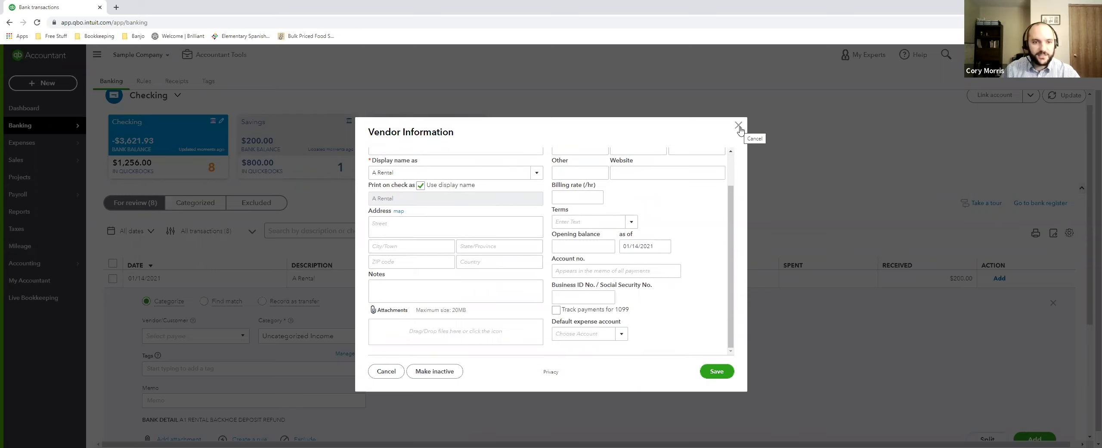
click(715, 372)
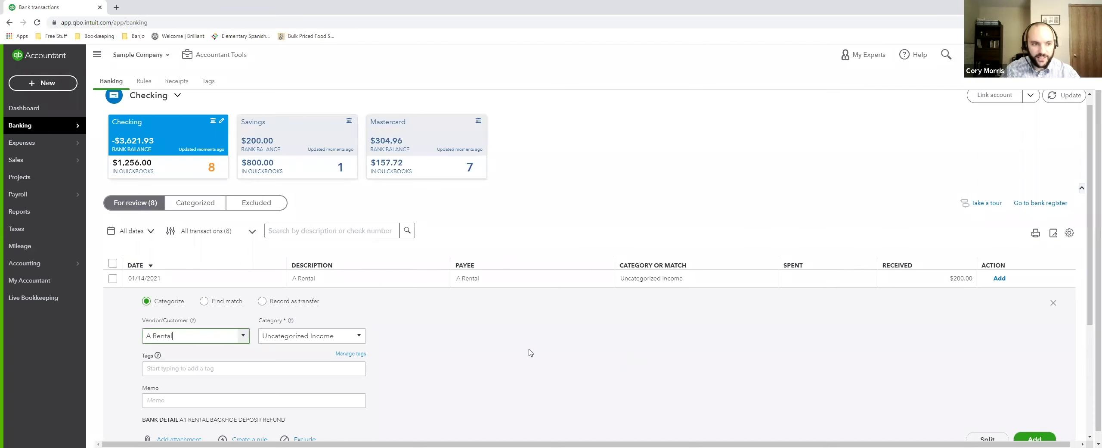
Step: Change the category of the 01/14/2021 A Rental transaction of $200.00 to Utilities
click(361, 336)
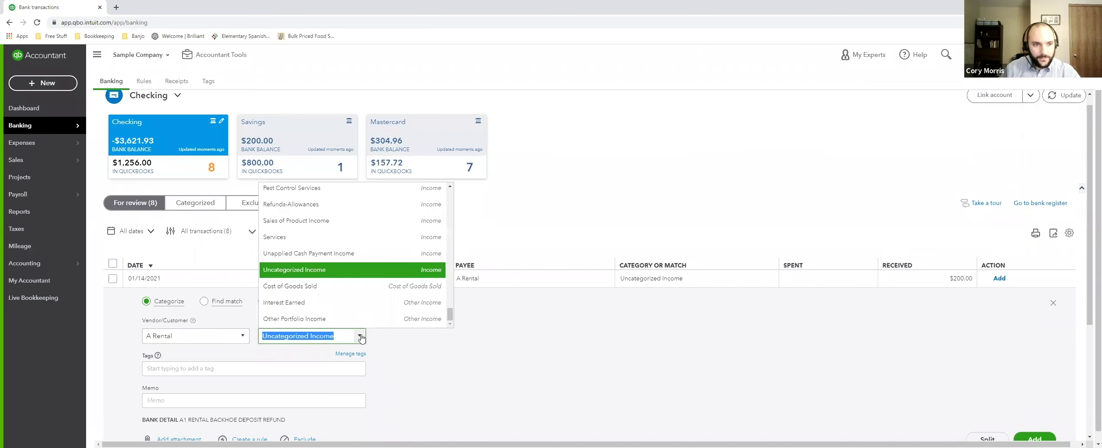
scroll(357, 280, up, 3)
scroll(357, 280, up, 6)
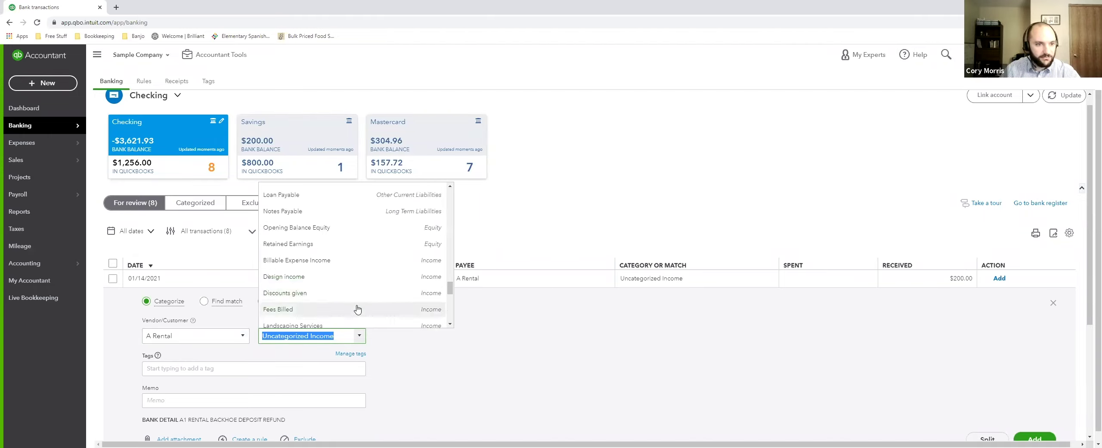
scroll(357, 309, down, 6)
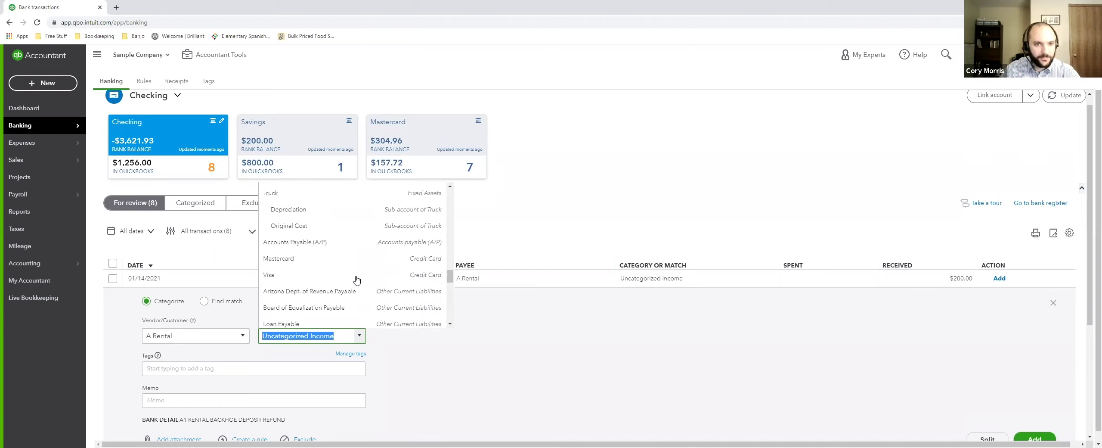
scroll(356, 284, up, 3)
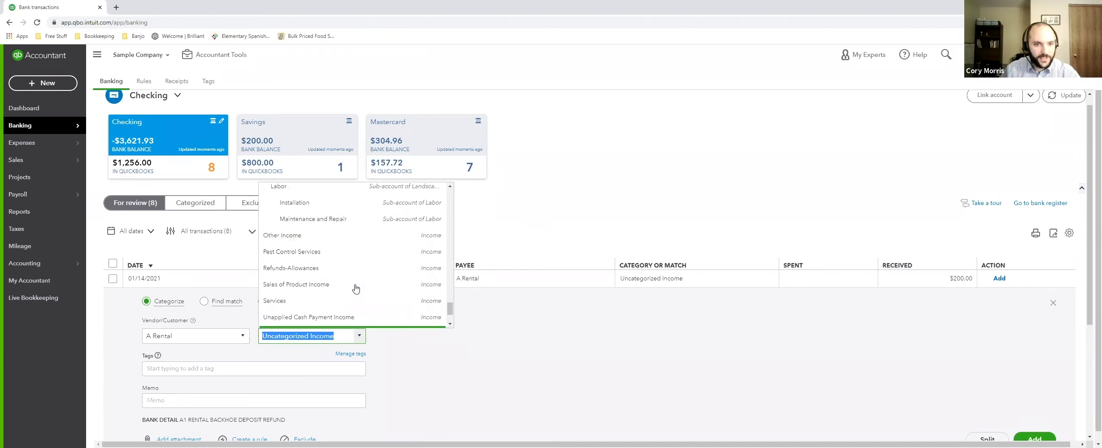
scroll(355, 289, up, 3)
scroll(356, 289, up, 4)
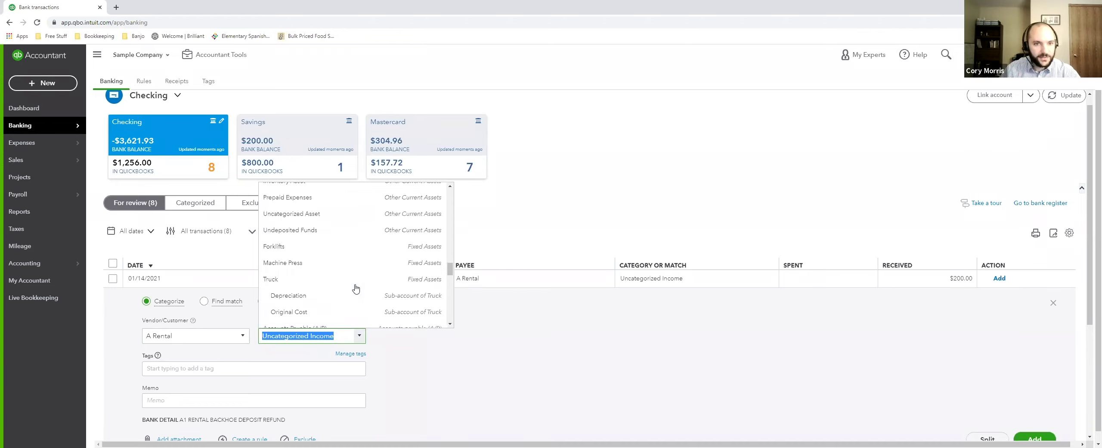
scroll(354, 285, up, 3)
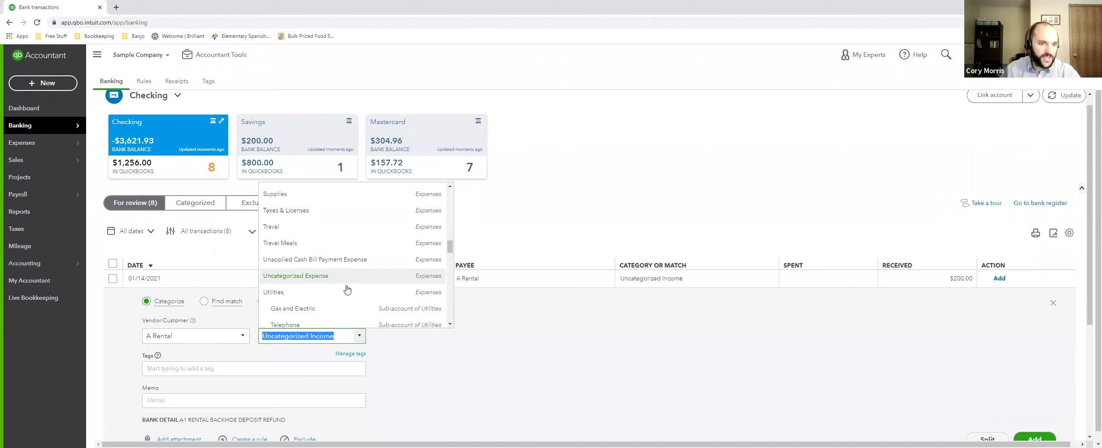
click(351, 293)
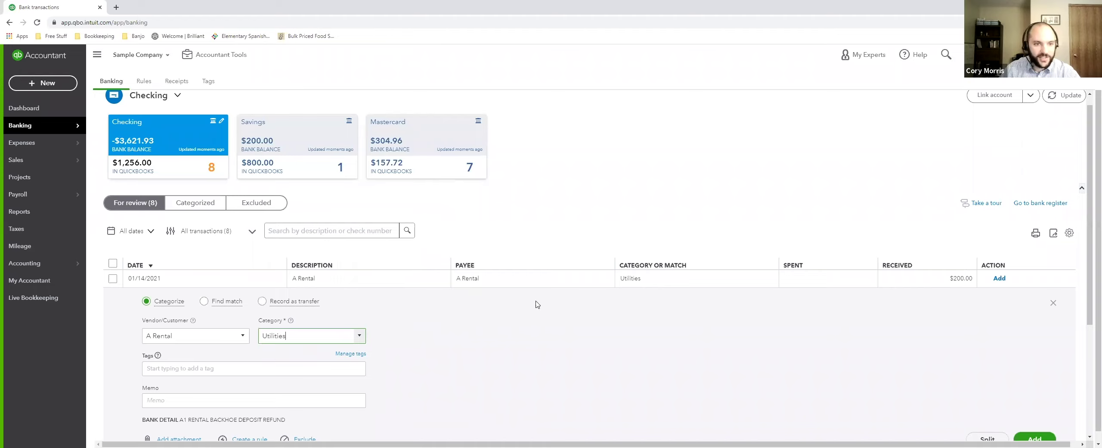
Step: Enter "Backhoe Rental" as the A Rental transaction's memo and add the transaction to the books
scroll(307, 341, down, 1)
click(292, 361)
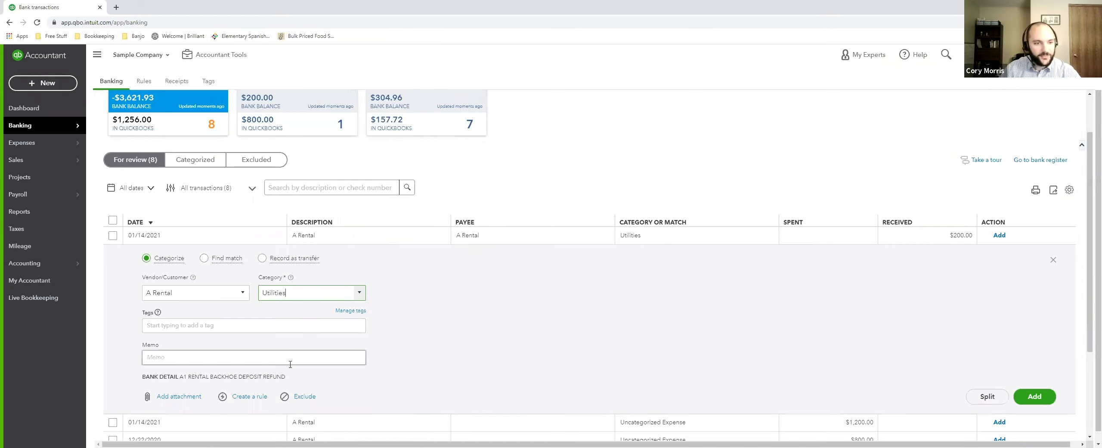
text(Sto)
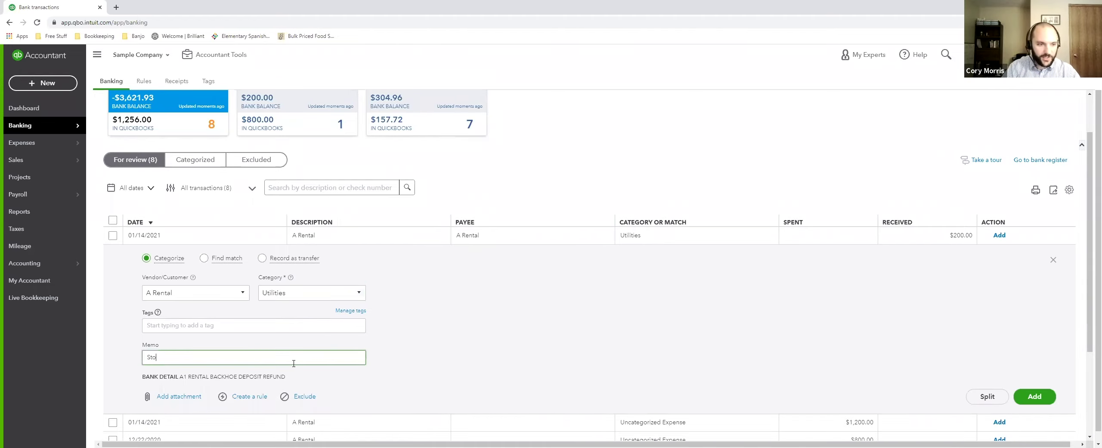
text(rage Rental)
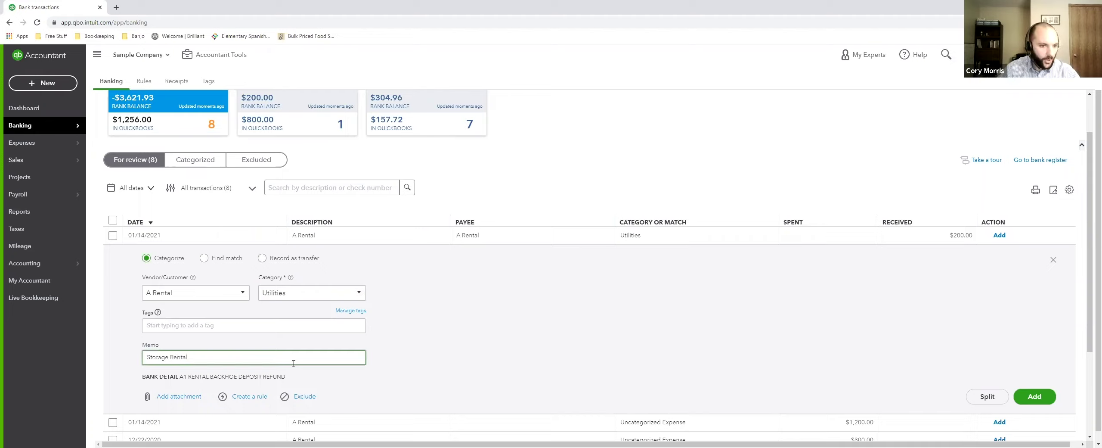
drag(266, 357, 125, 356)
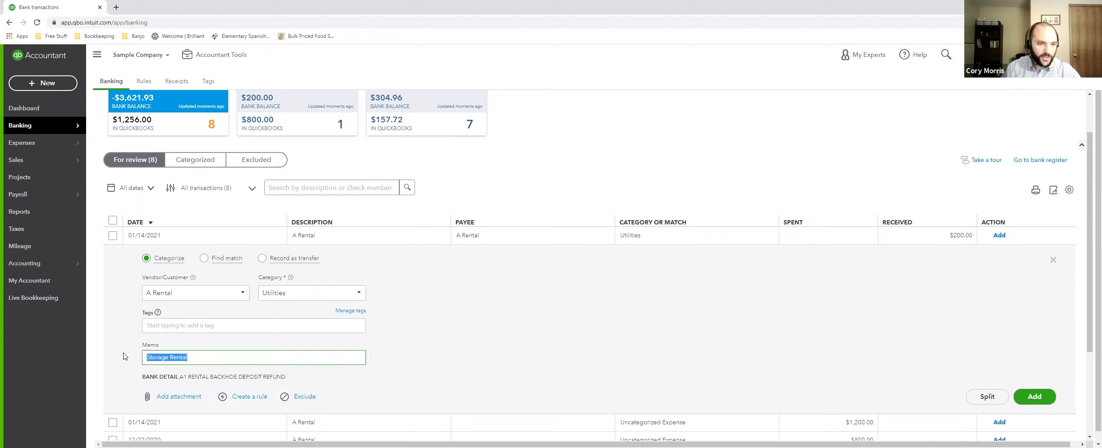
text(Backh)
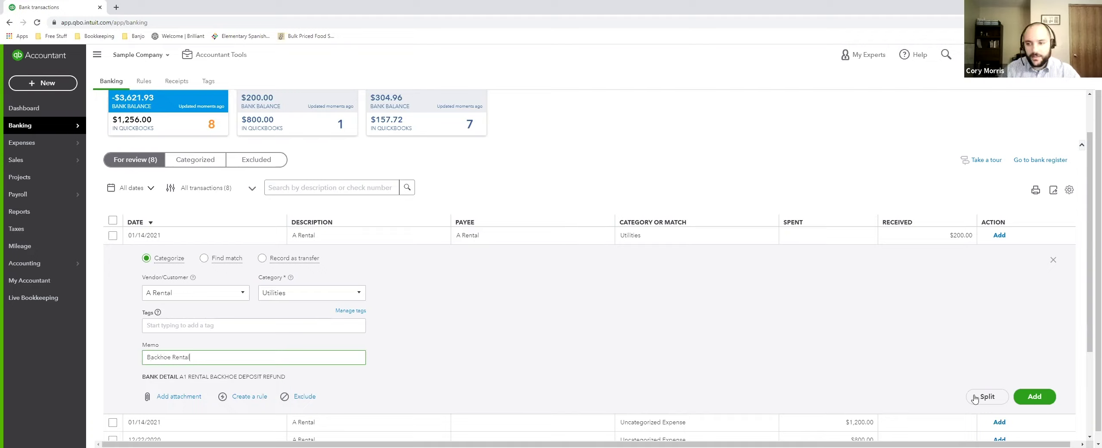
click(1036, 397)
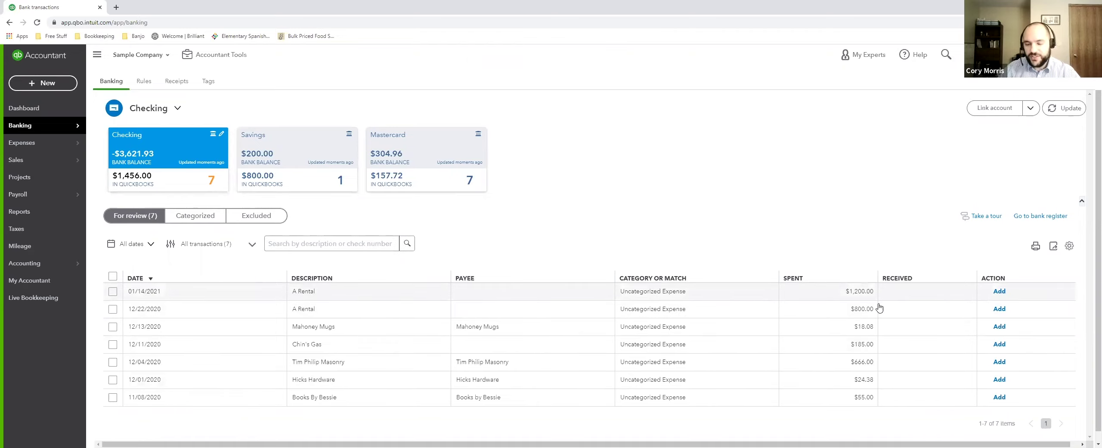
Step: Add all remaining Checking transactions to the books as Uncategorized Expense, from the $1,200.00 A Rental to the $55.00 Books By Bessie
click(999, 293)
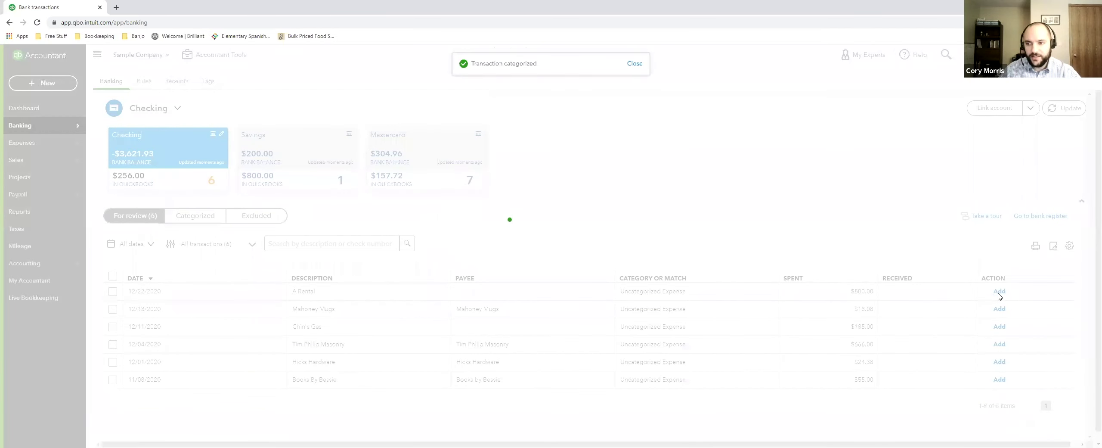
click(999, 292)
click(999, 293)
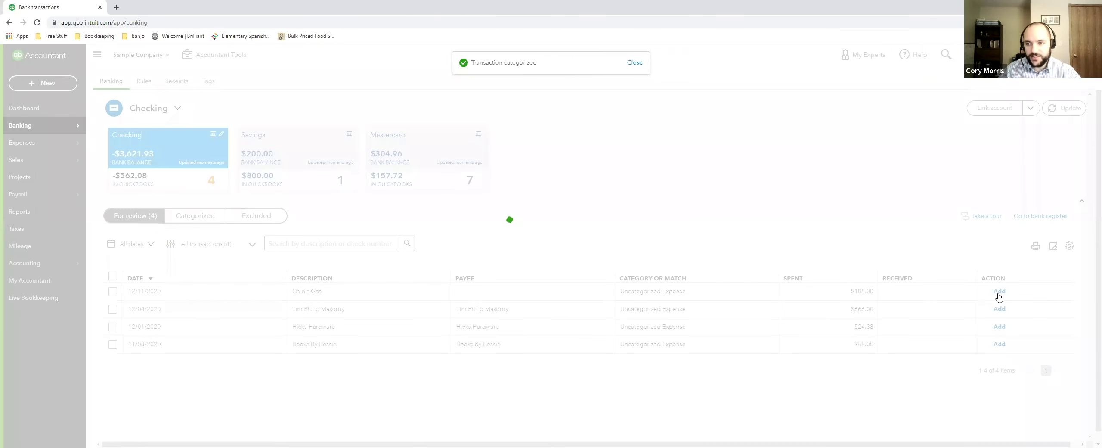
click(999, 296)
click(1000, 296)
Step: Switch to the Savings account and match its 12/19/2020 $200.00 transaction to the suggested deposit
click(274, 166)
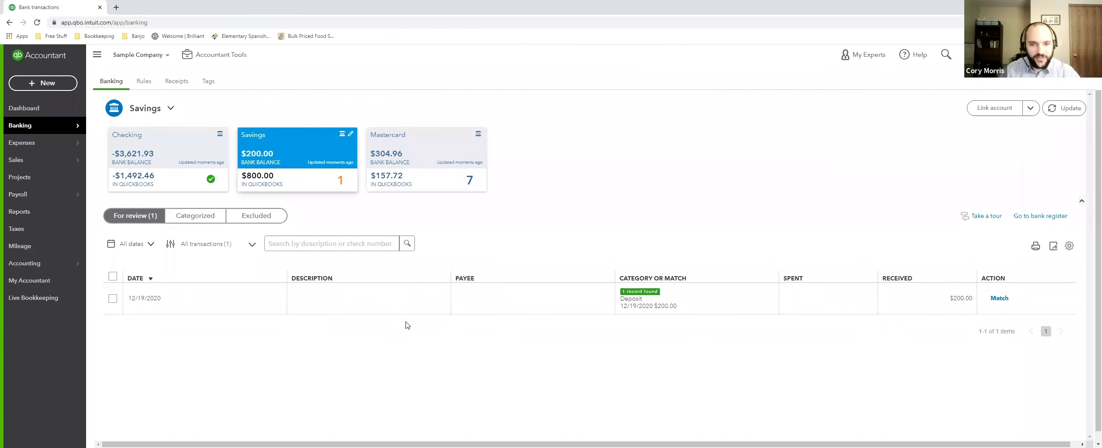
click(1000, 299)
Step: In the Mastercard account, match the $18.97 Bob's Burger, $103.55 Norton Lumber and $82.45 Tania's Nursery transactions to their suggested records
click(430, 170)
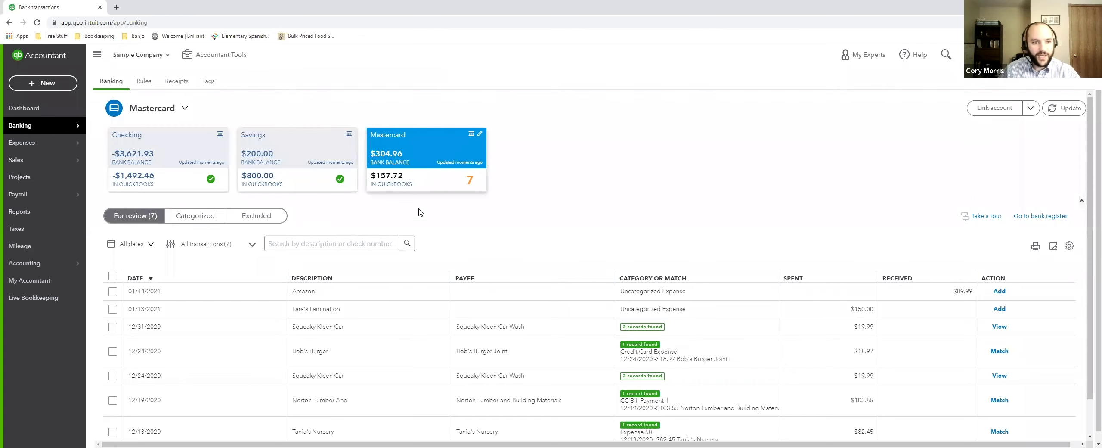
scroll(439, 279, down, 1)
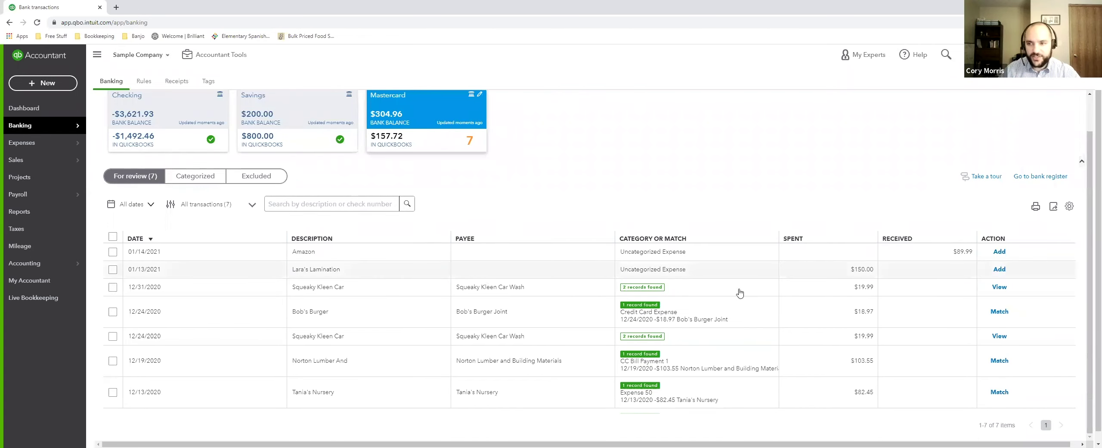
click(1000, 312)
click(999, 368)
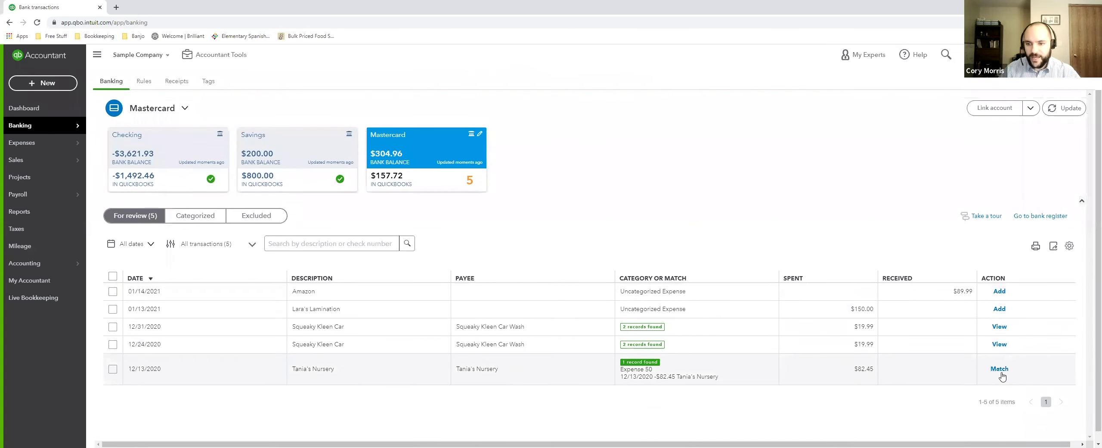
click(1000, 369)
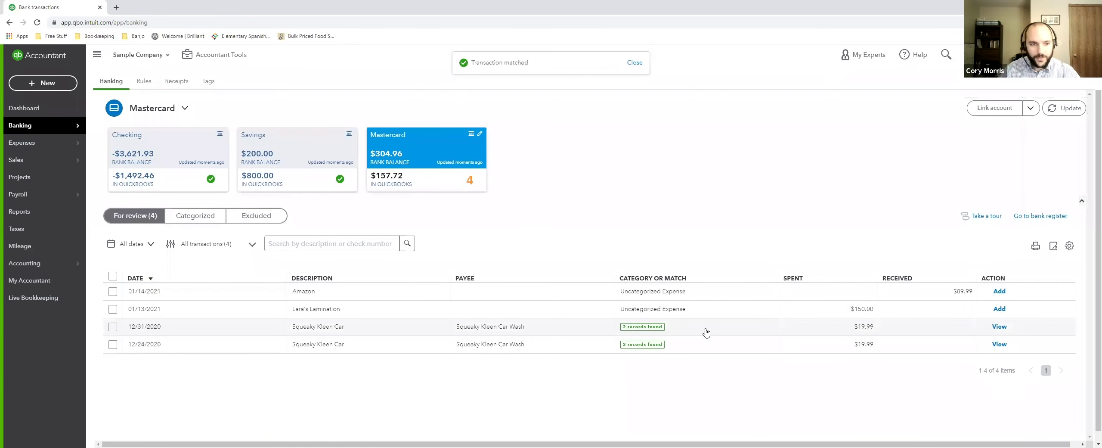
Step: Match the 12/31/2020 Squeaky Kleen Car transaction of $19.99 to the Credit Card Expense dated 12/31/2020
click(705, 331)
scroll(705, 331, down, 1)
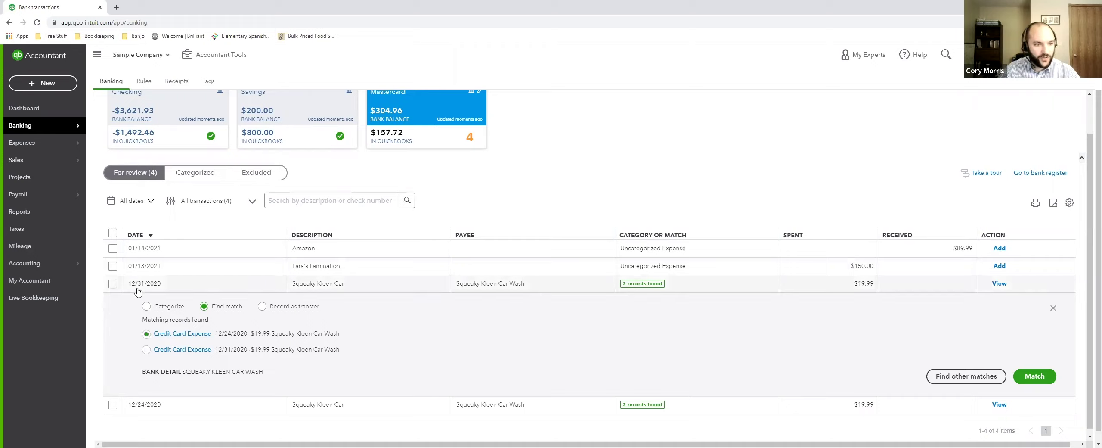
click(155, 350)
click(1035, 376)
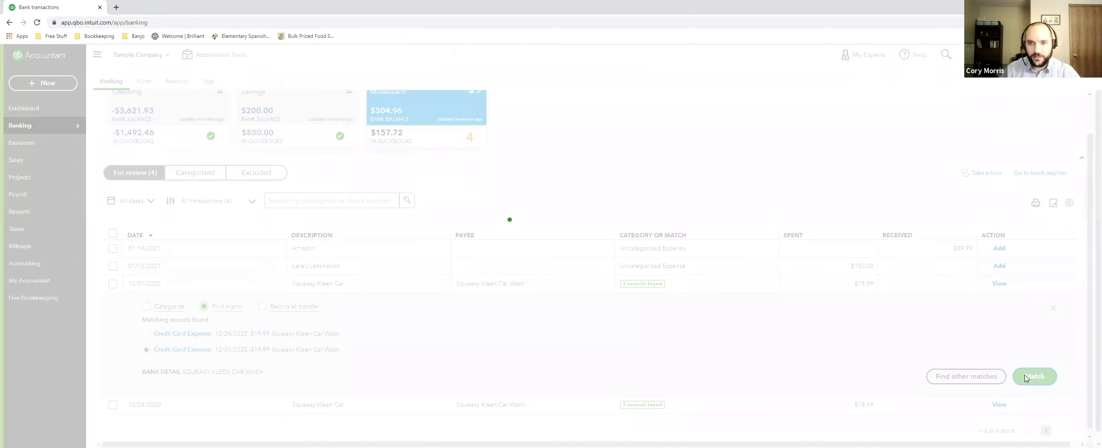
Step: Match the 12/24/2020 Squeaky Kleen Car transaction to its Credit Card Expense record of the same date
click(366, 348)
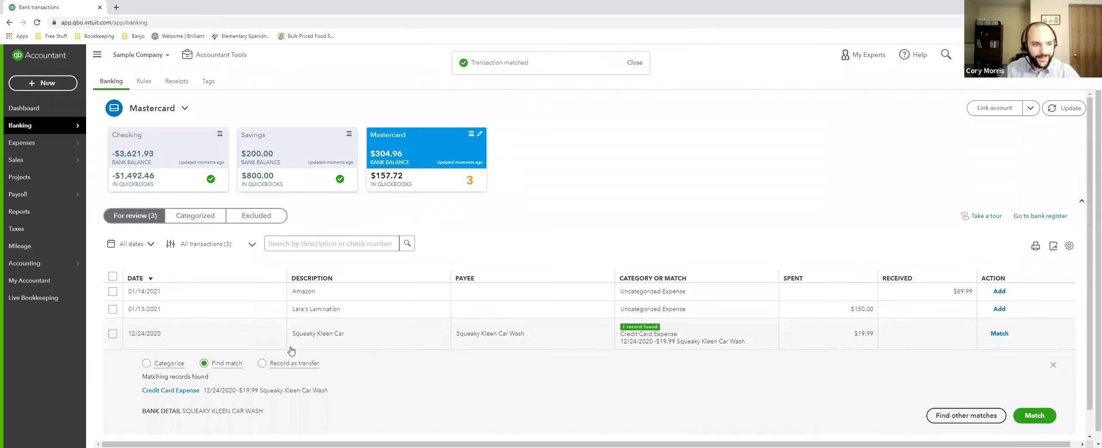
scroll(292, 351, down, 1)
click(1034, 389)
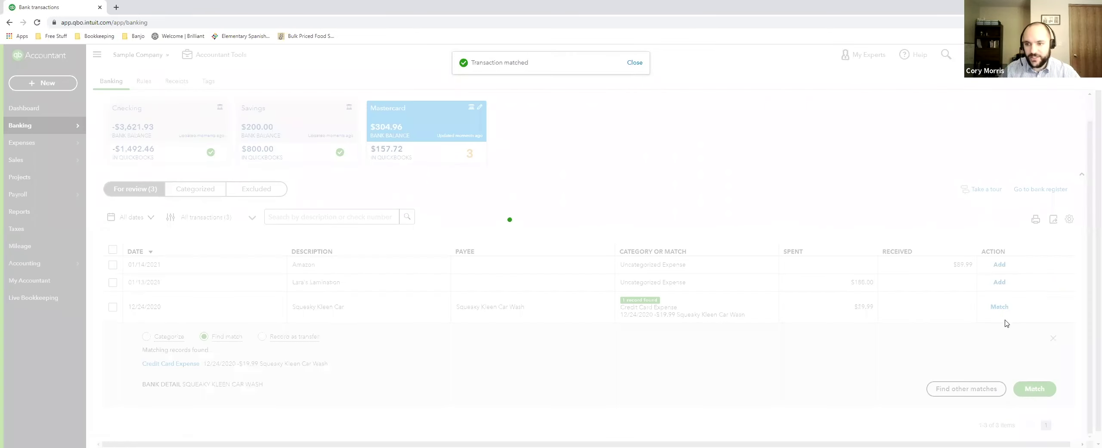
Step: Add the $150.00 Lara's Lamination and $89.99 Amazon Mastercard transactions under Uncategorized Expense
click(1000, 309)
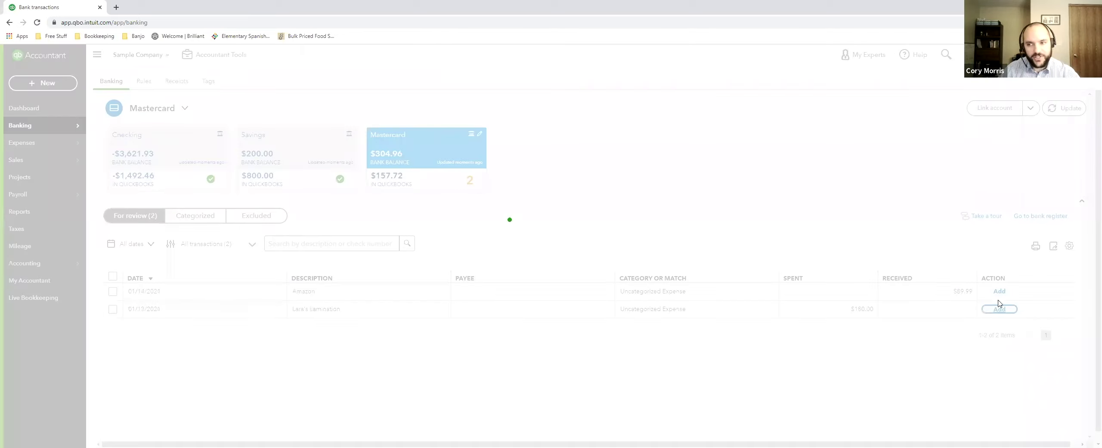
click(999, 292)
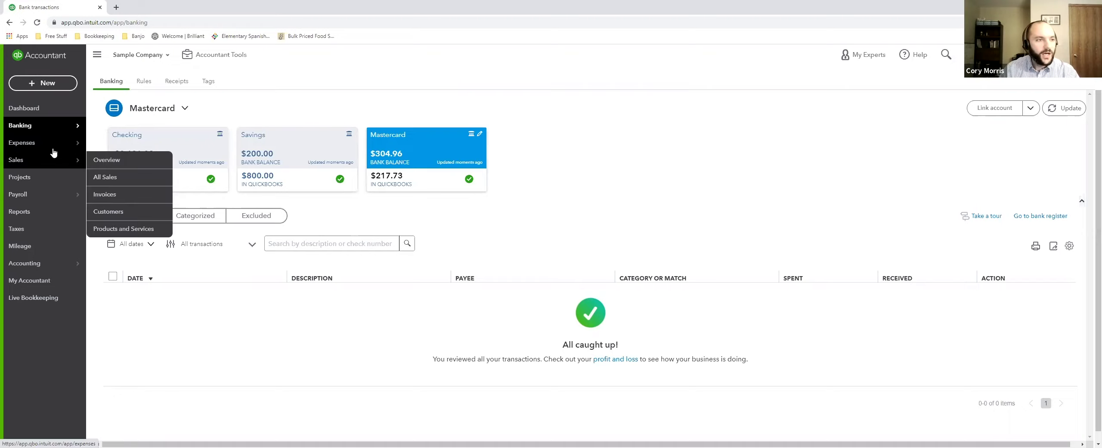
Step: Open the expense transactions list and examine the entries' types, payees, categories and totals
mouse_move(49, 132)
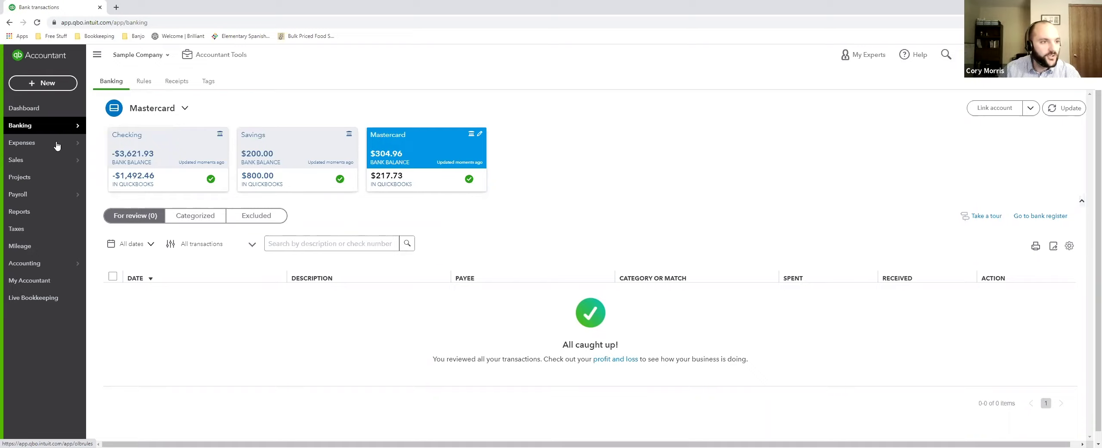
mouse_move(54, 147)
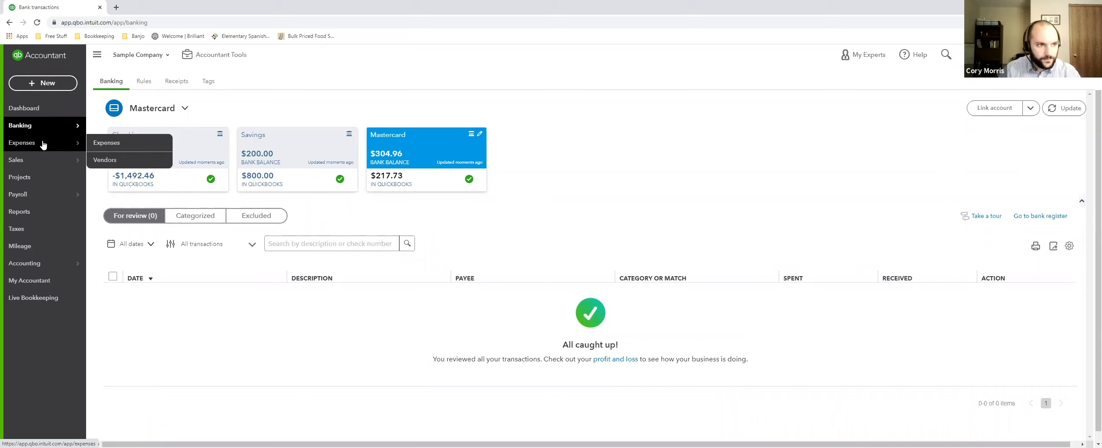
click(43, 144)
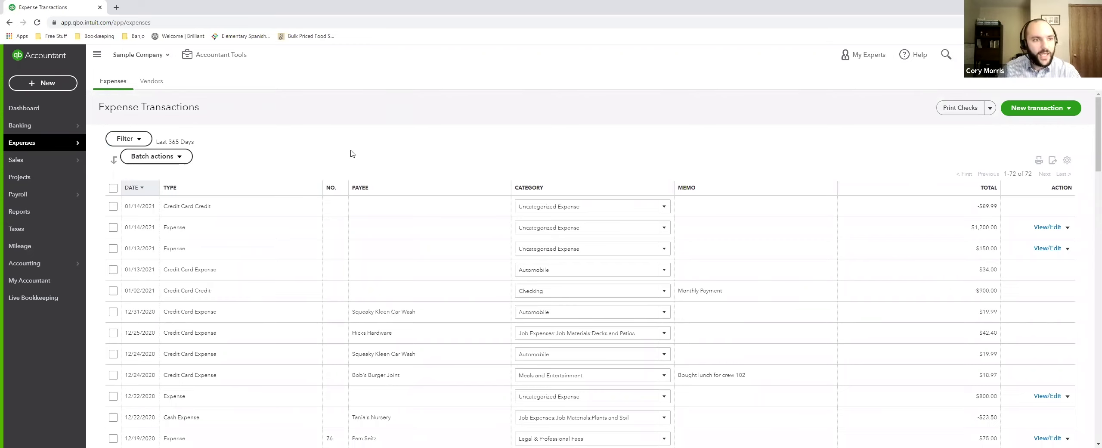
scroll(710, 211, down, 1)
scroll(710, 211, down, 5)
scroll(709, 212, down, 4)
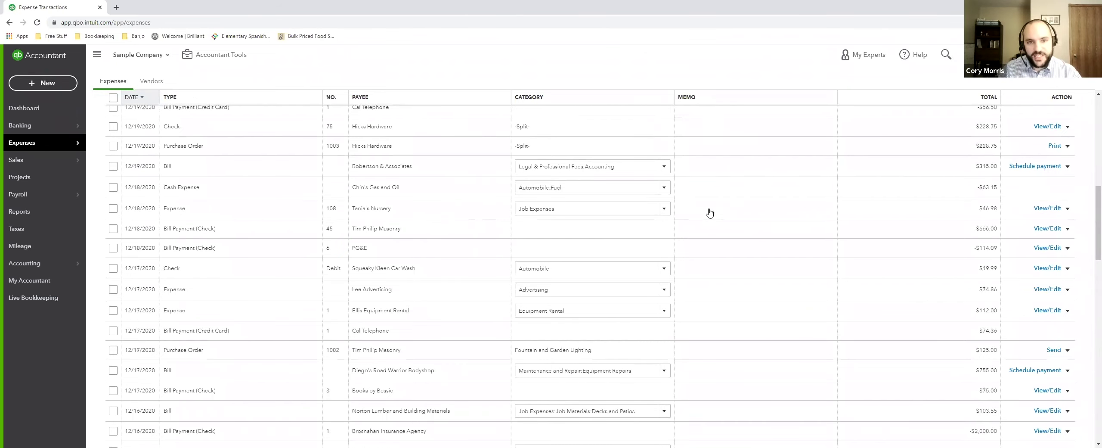
scroll(709, 212, up, 4)
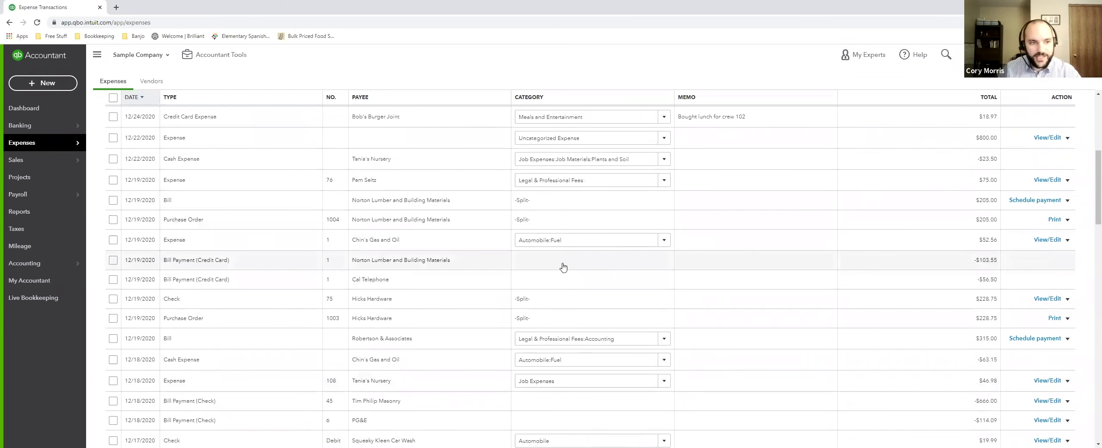
scroll(564, 266, up, 3)
scroll(568, 264, up, 2)
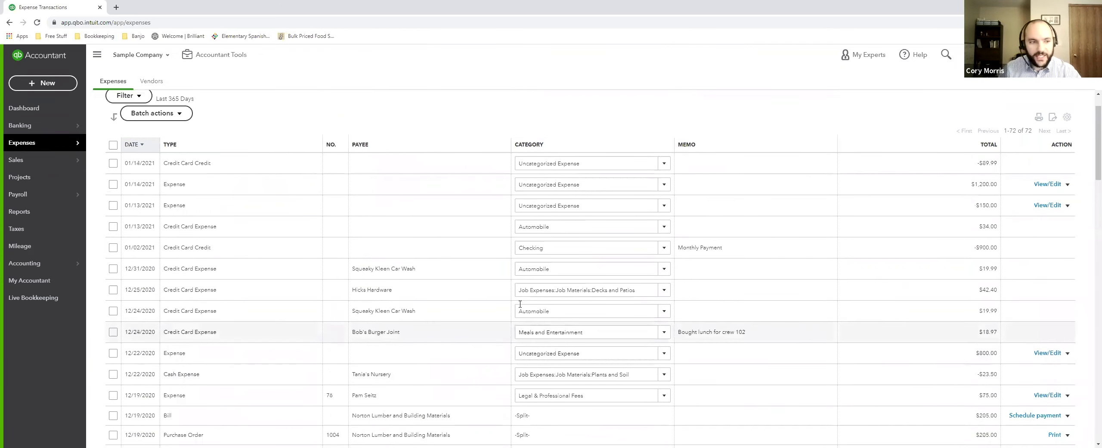
scroll(418, 285, up, 1)
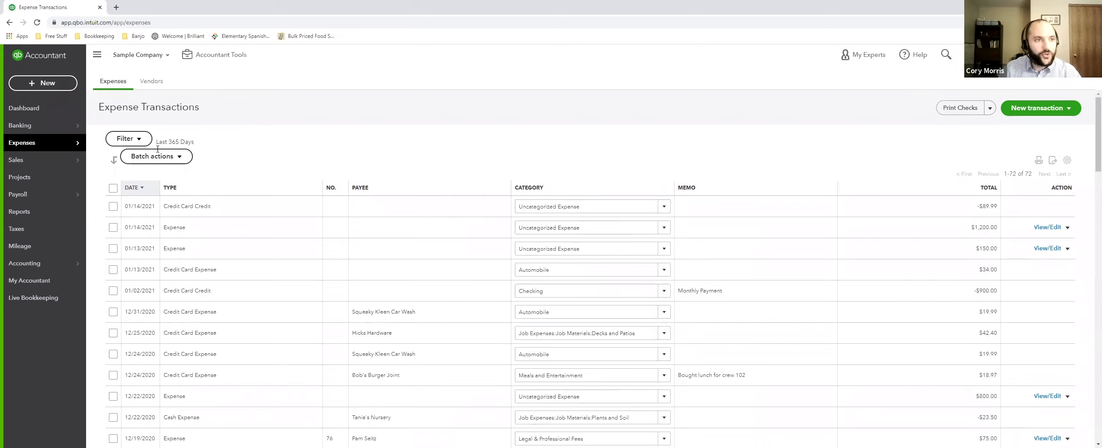
Step: Compare the expense transactions page with the vendor list, and look through the vendors' contact details and open balances
click(147, 83)
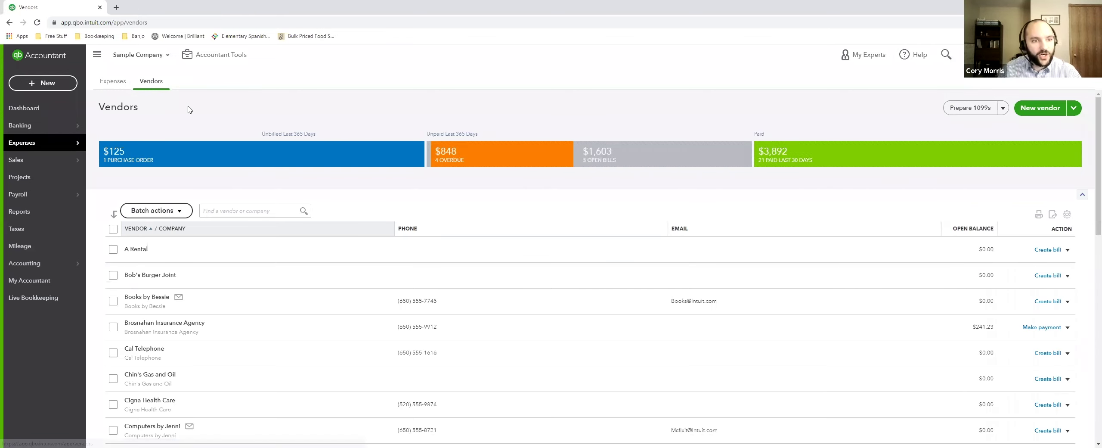
click(113, 81)
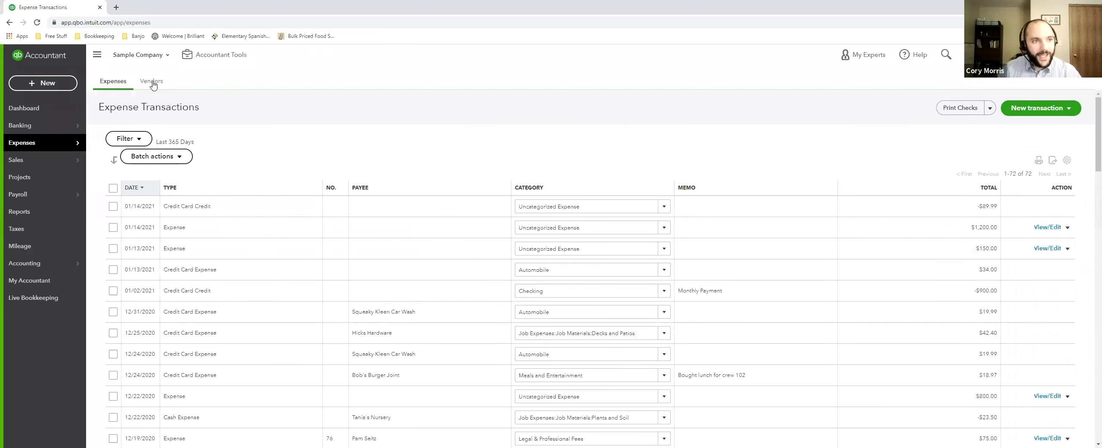
click(150, 83)
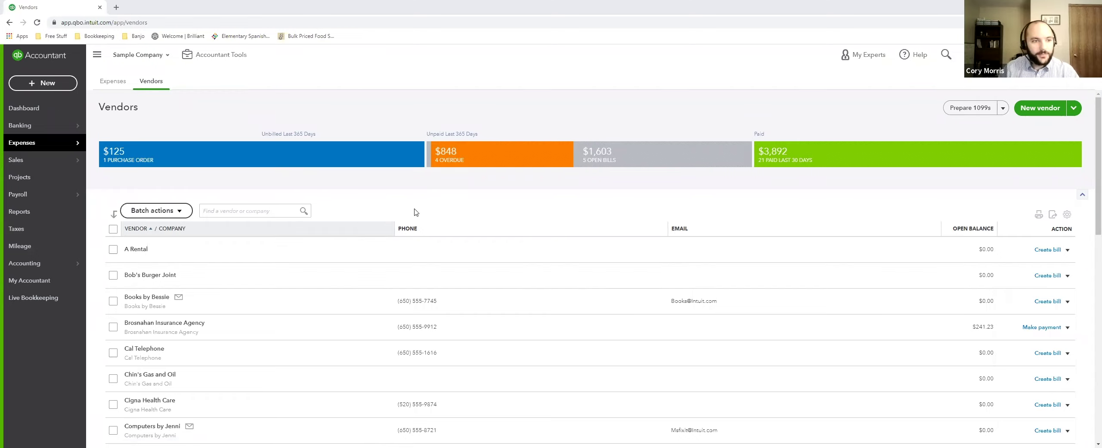
scroll(443, 215, down, 1)
scroll(373, 216, down, 5)
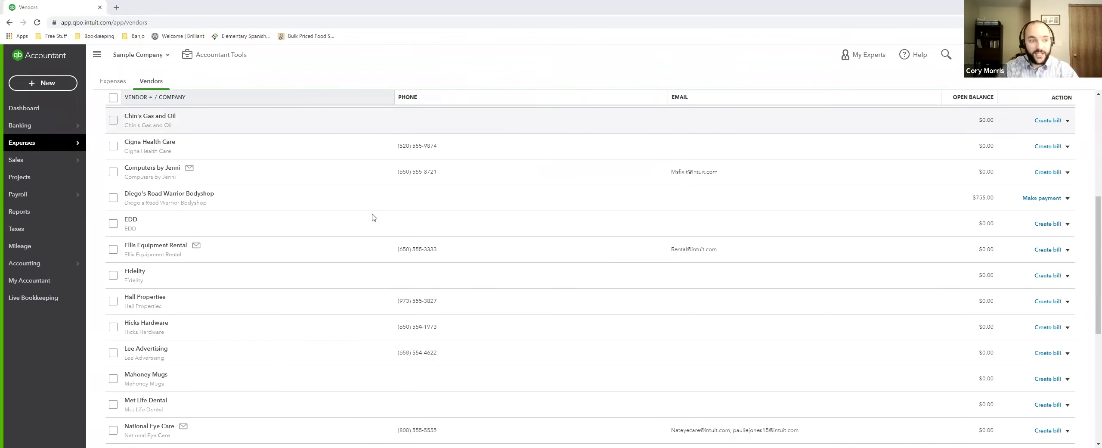
scroll(372, 217, up, 6)
click(243, 203)
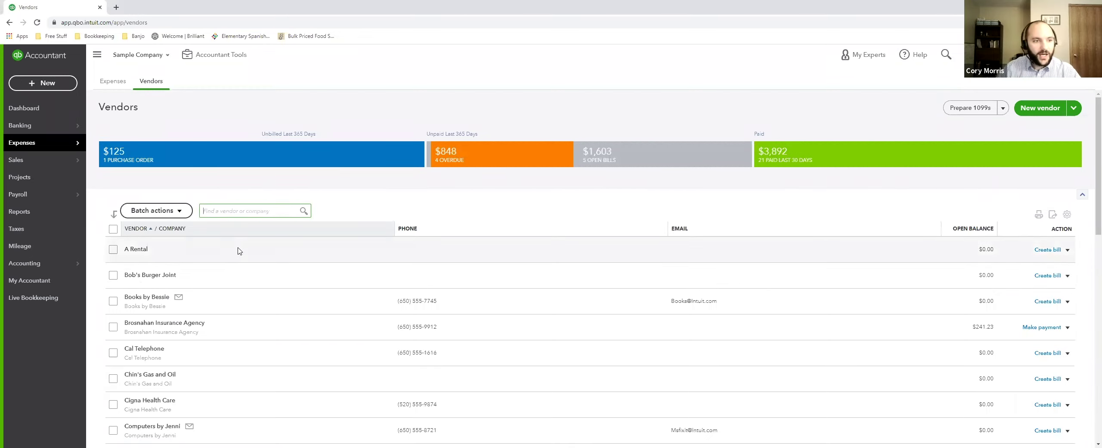
Step: Open the A Rental vendor record and view its vendor details and transaction list
click(743, 260)
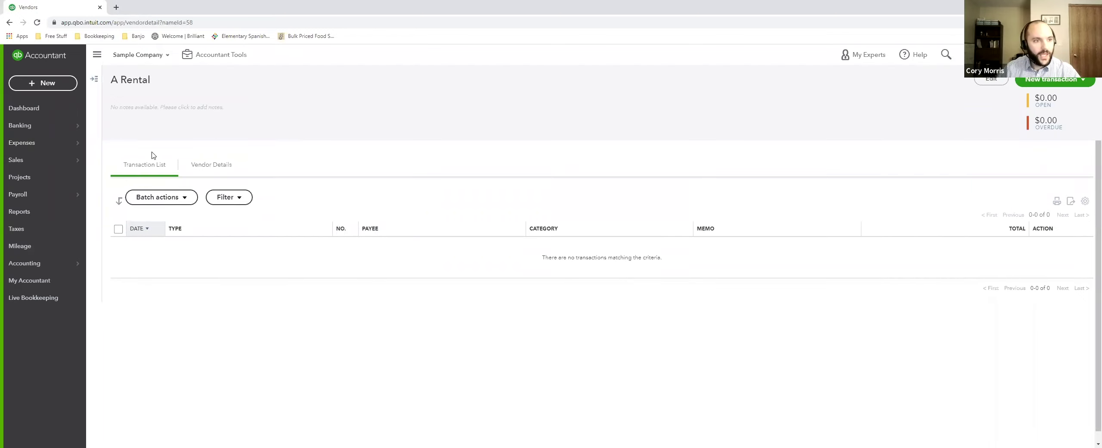
click(206, 170)
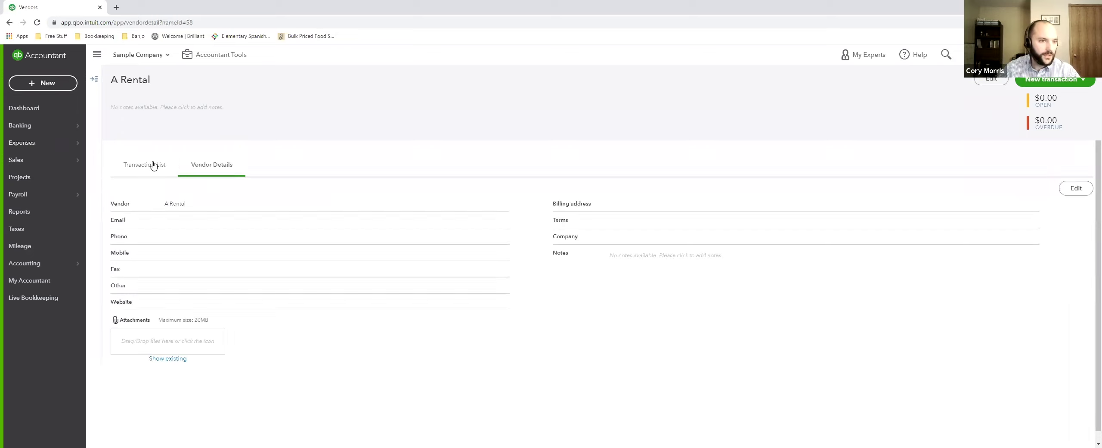
click(153, 168)
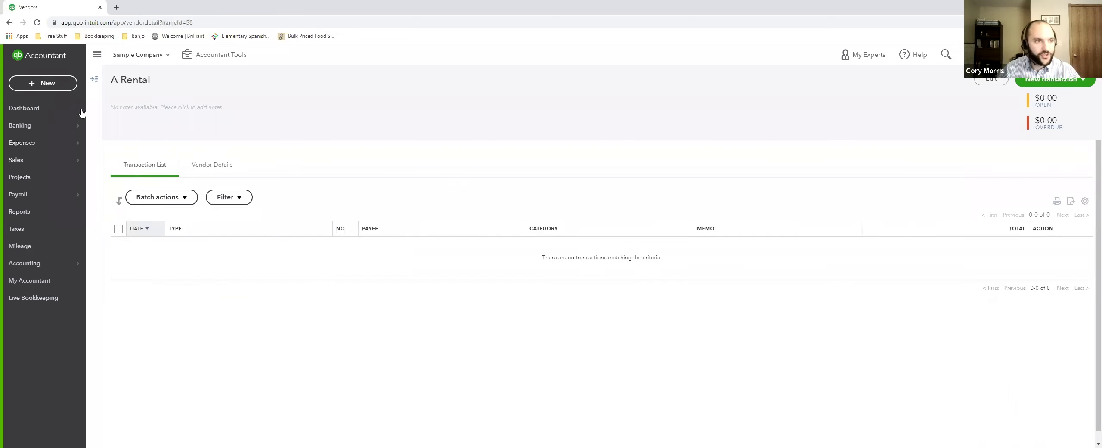
Step: Switch to the Books by Bessie vendor record to view its transactions, and return to the full vendor list
click(97, 79)
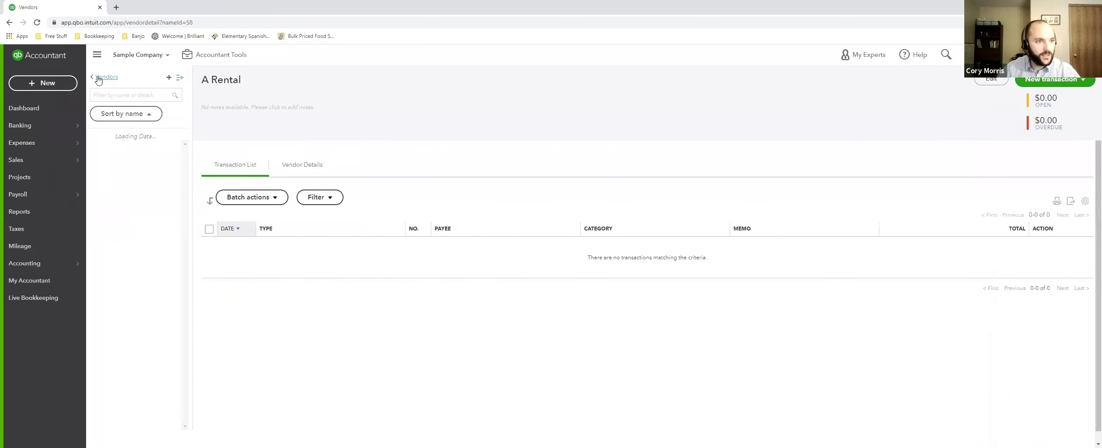
click(143, 167)
click(140, 178)
click(181, 77)
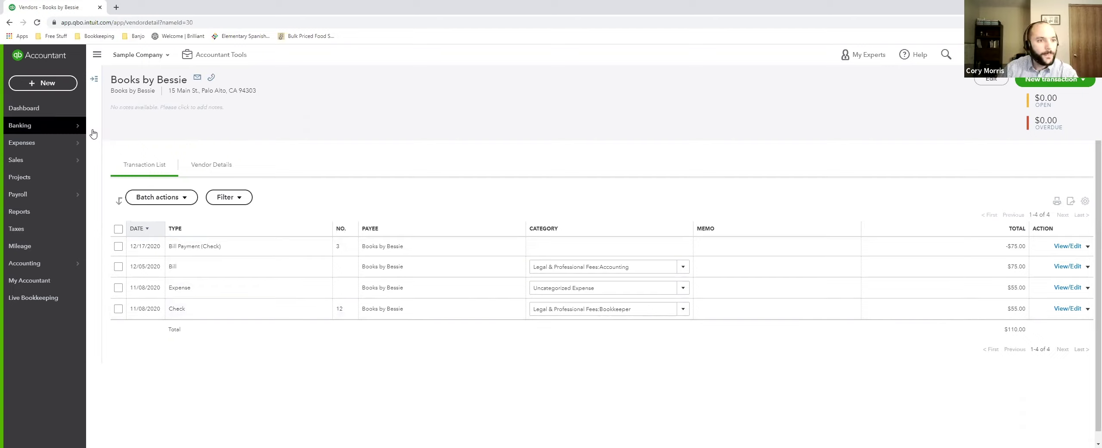
click(94, 79)
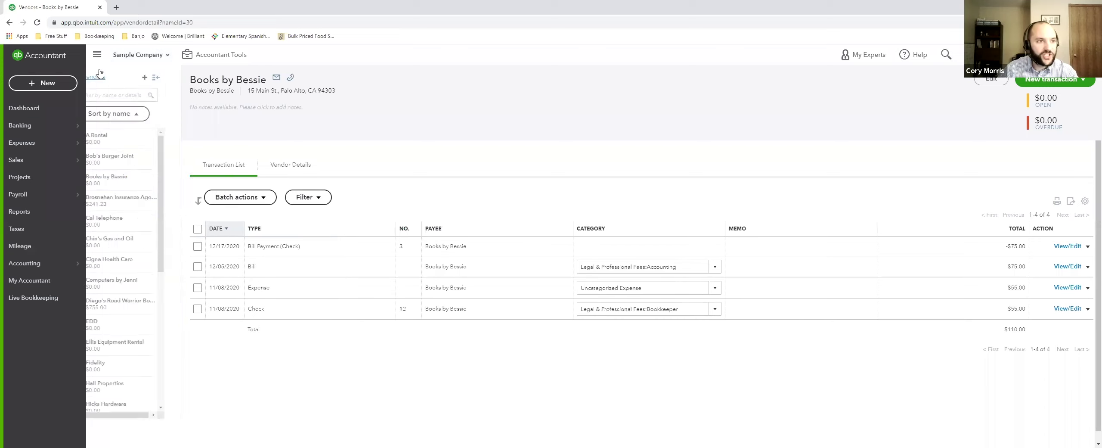
click(100, 78)
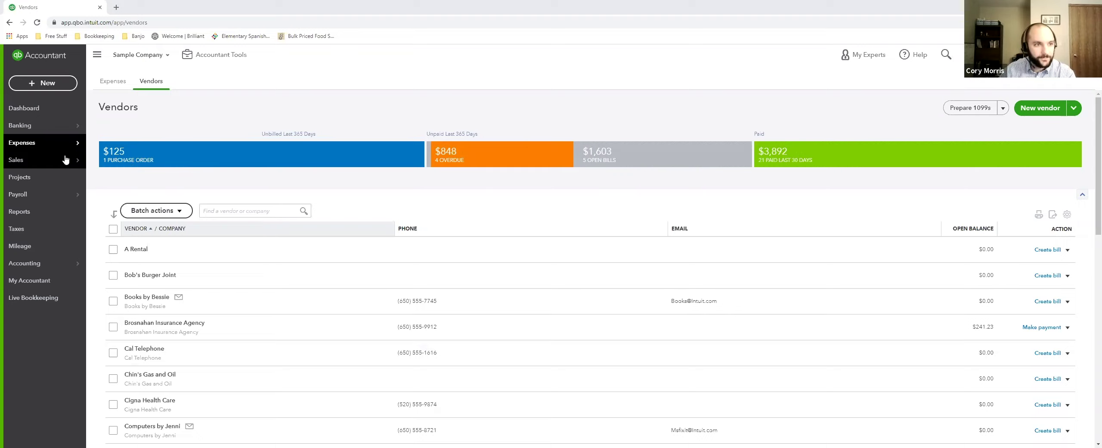
Step: Create a new expense with Books by Bessie as the payee
click(41, 84)
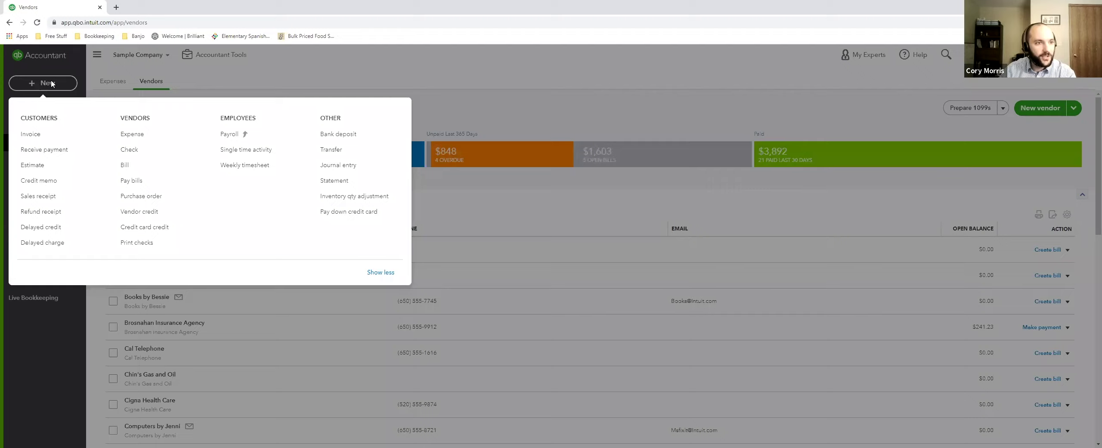
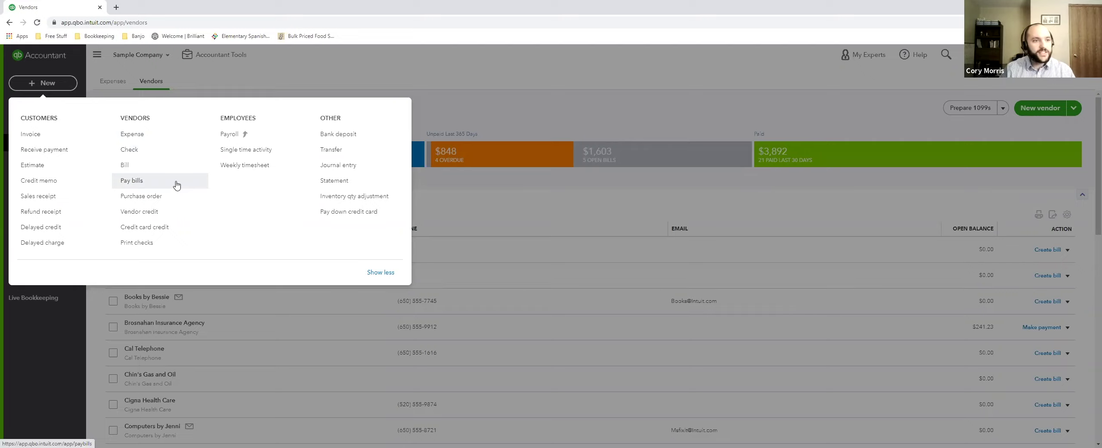
click(157, 135)
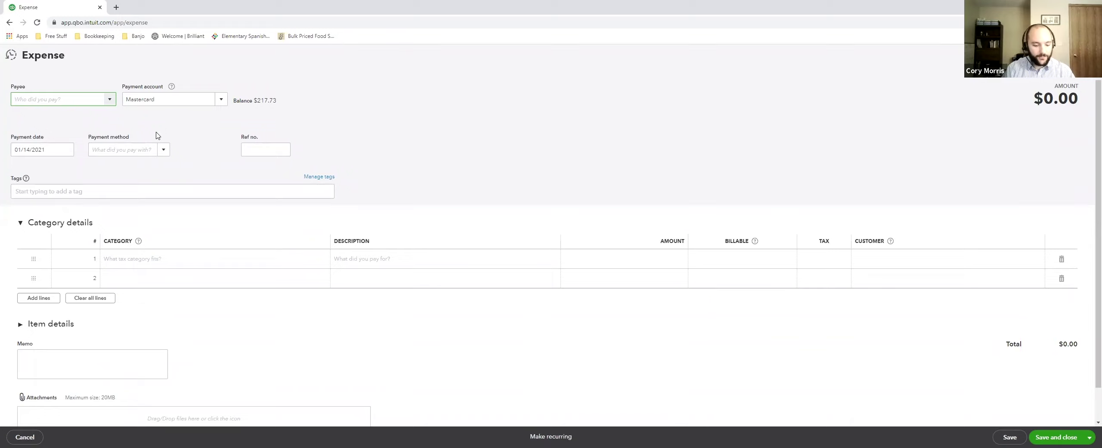
text(be)
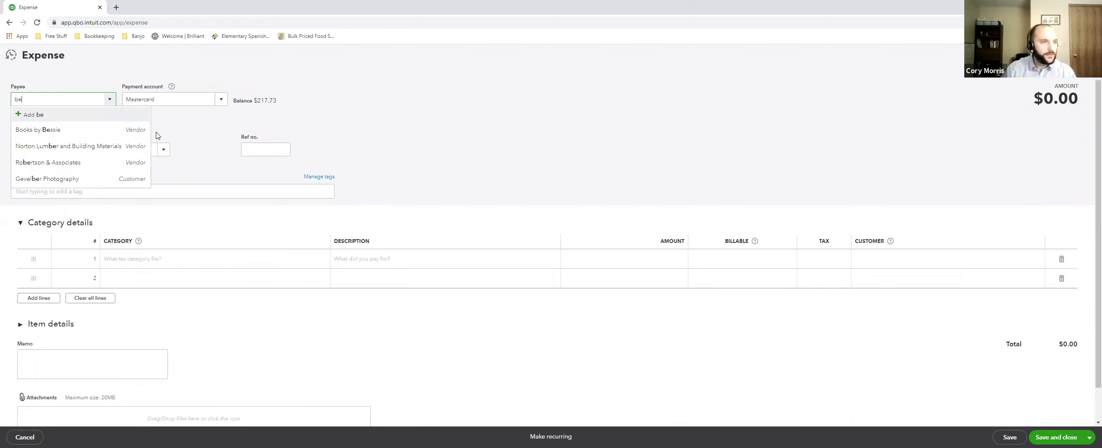
click(94, 130)
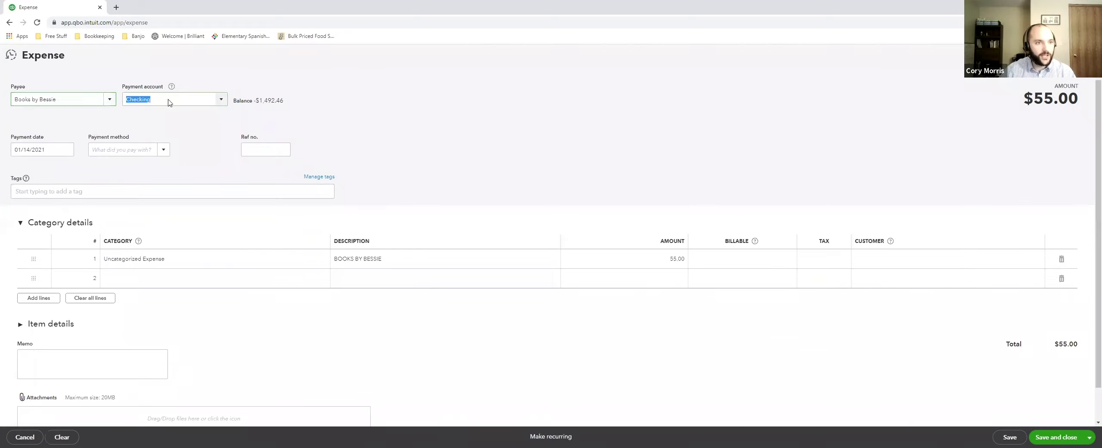
Step: Set the expense's payment account to Mastercard and its payment method to Visa
click(222, 100)
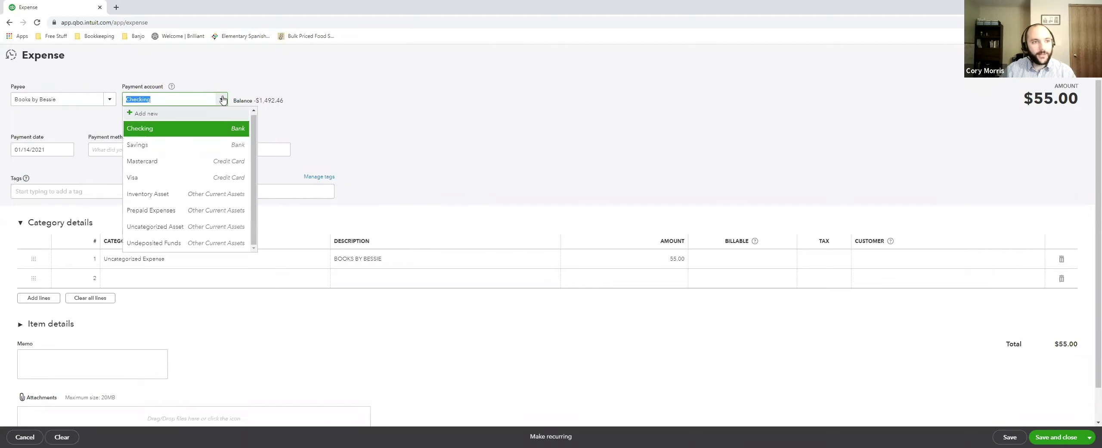
click(223, 161)
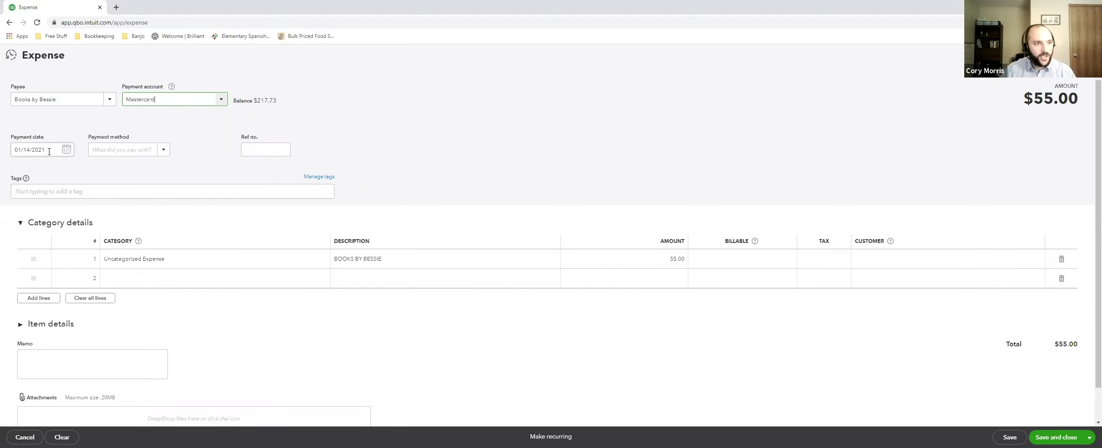
click(162, 152)
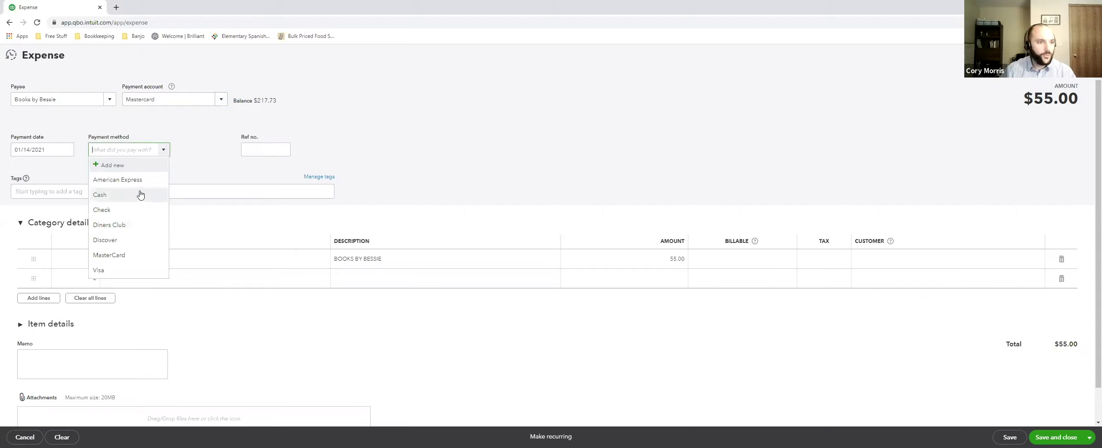
click(134, 270)
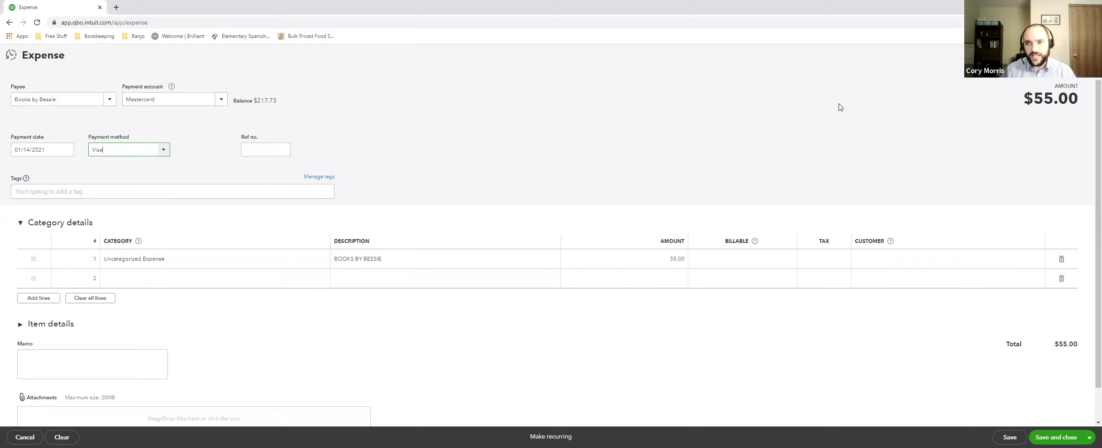
click(392, 143)
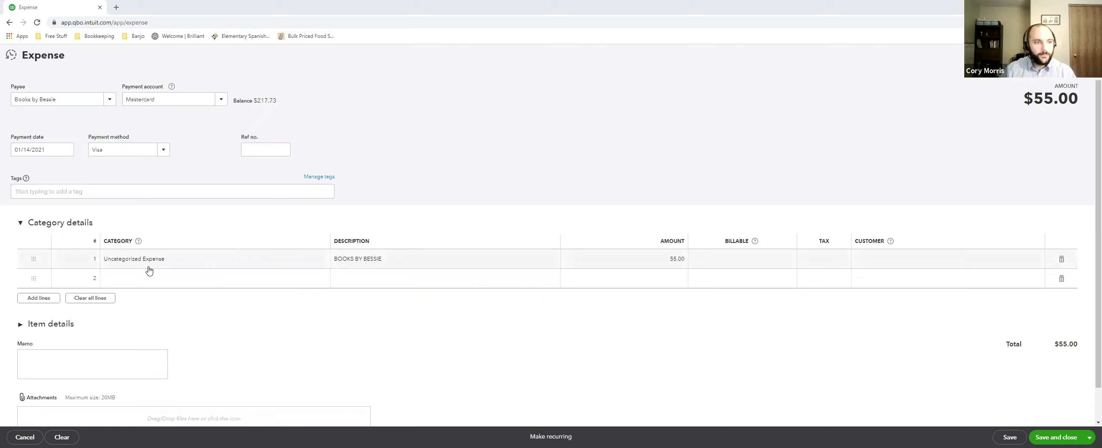
Step: Change the category of the first expense line to Supplies
click(164, 260)
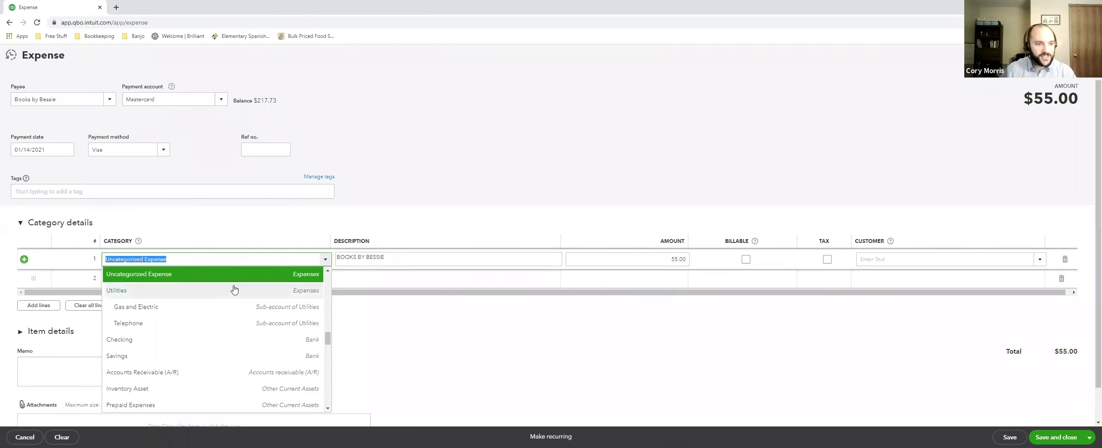
scroll(234, 289, up, 1)
scroll(234, 289, up, 2)
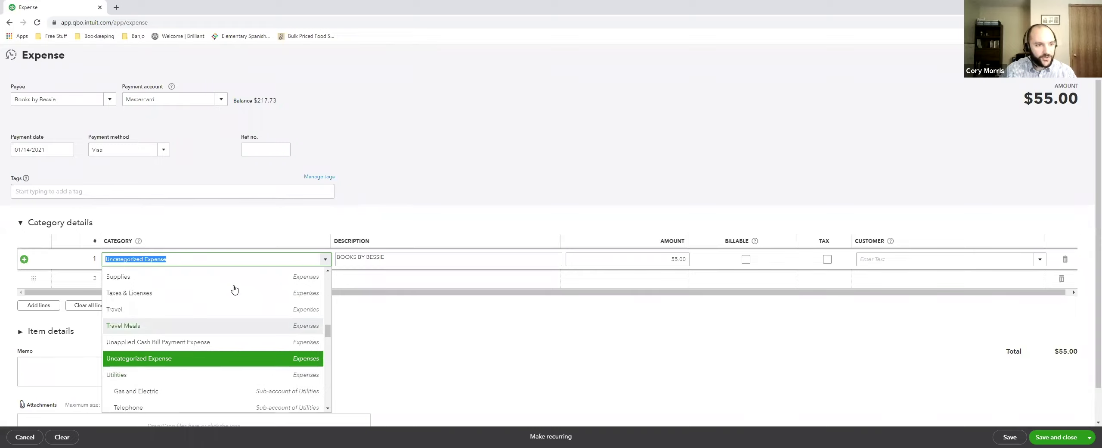
click(230, 322)
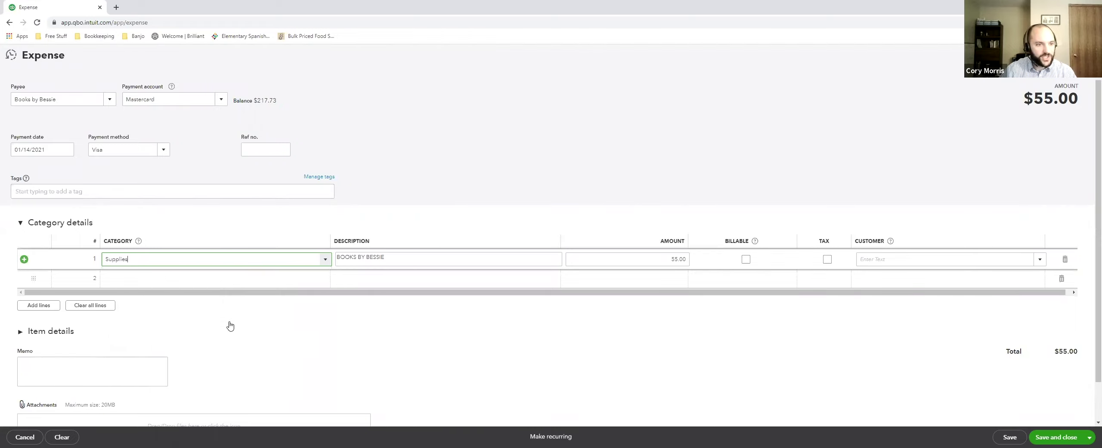
key(Tab)
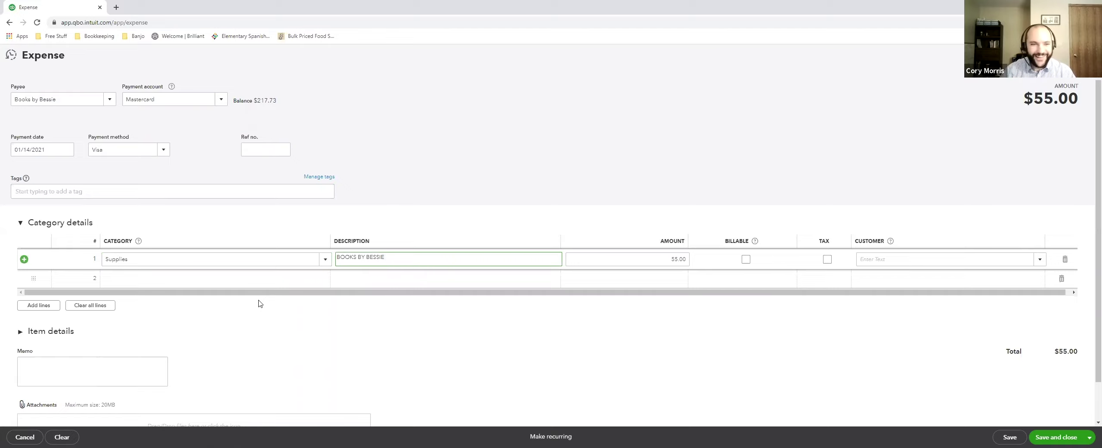
Step: Replace the description of the first expense line with "Reams of Paper"
key(BackSpace)
key(BackSpace)
key(BackSpace)
key(BackSpace)
key(BackSpace)
key(BackSpace)
key(BackSpace)
key(BackSpace)
key(BackSpace)
key(BackSpace)
key(BackSpace)
key(BackSpace)
key(BackSpace)
key(BackSpace)
text(Reams of Paper)
key(Tab)
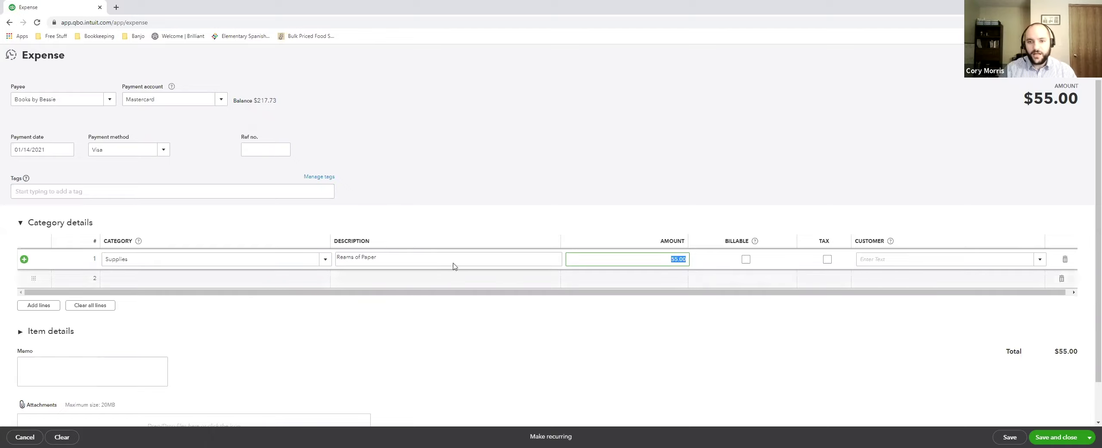
click(681, 263)
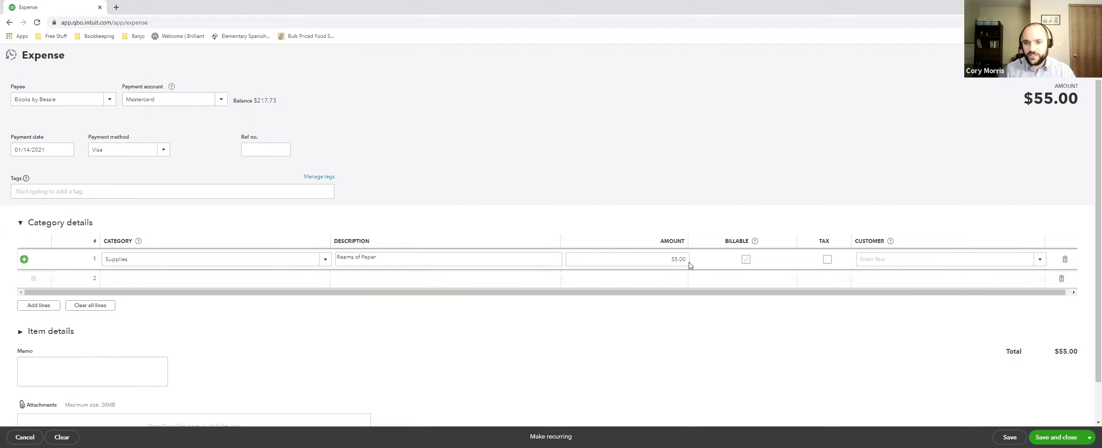
Step: View the customer choices for the first expense line without selecting one
click(1039, 262)
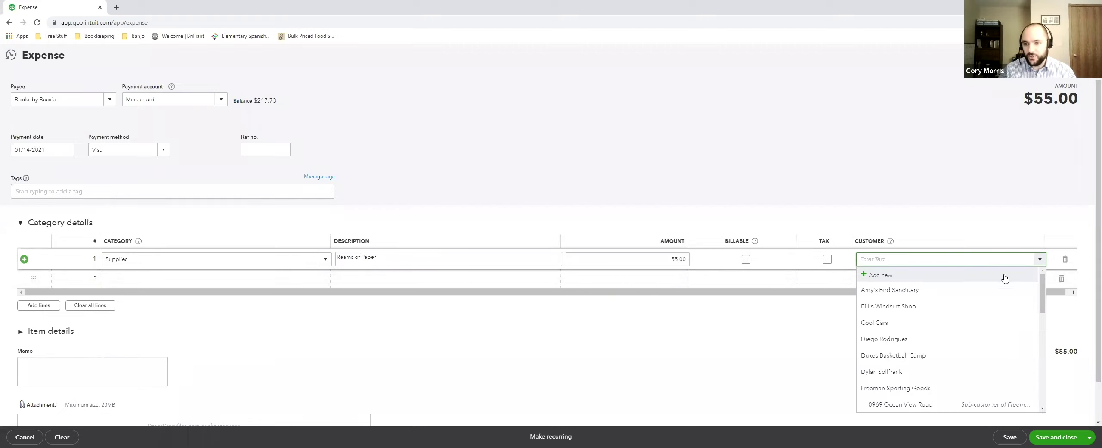
click(802, 261)
scroll(889, 263, down, 1)
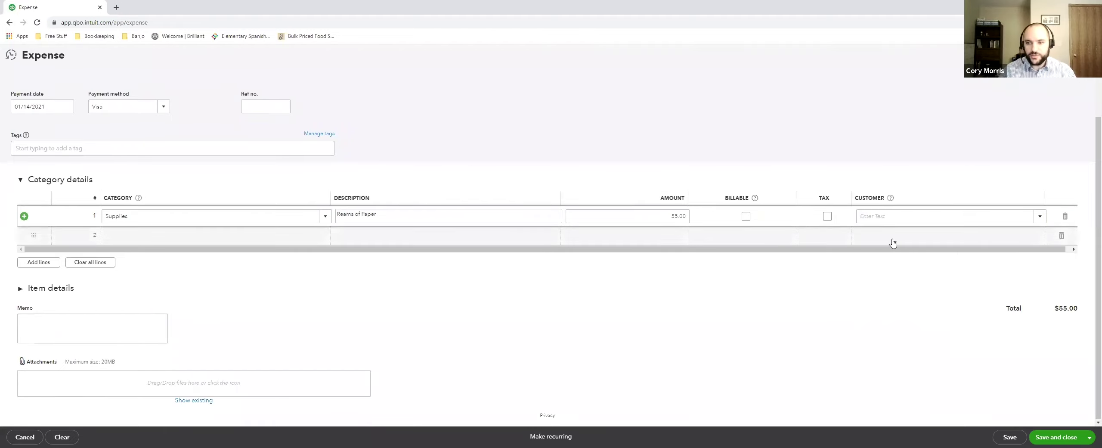
click(893, 243)
scroll(677, 291, up, 1)
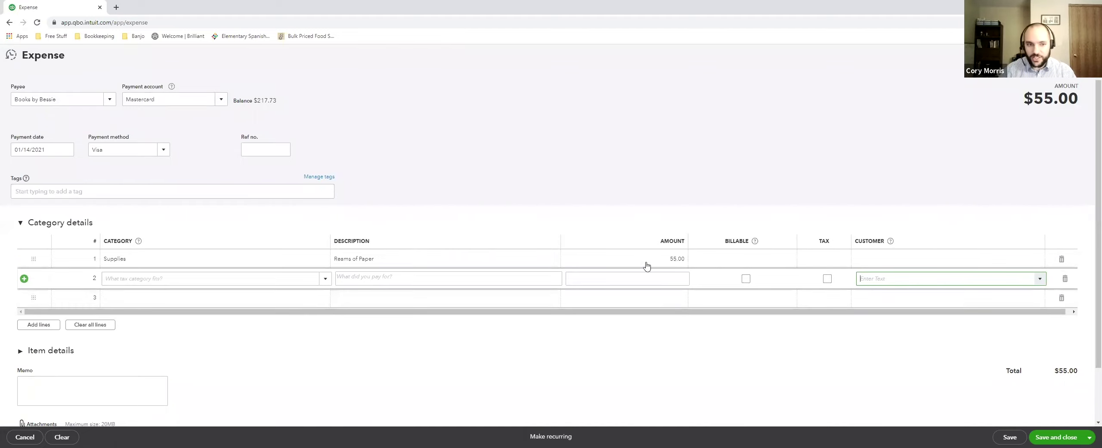
Step: Check the expense form down to its memo and attachments areas, and save and close the expense
scroll(648, 268, down, 1)
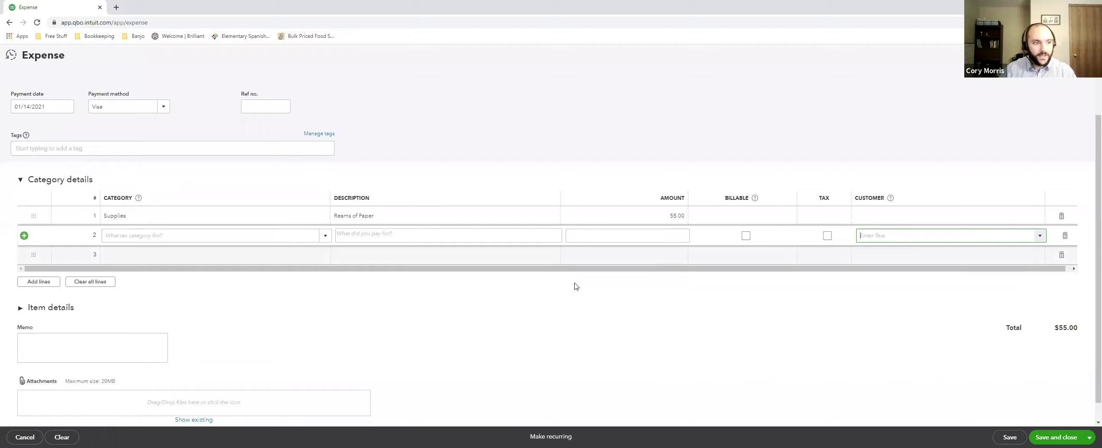
scroll(108, 319, down, 1)
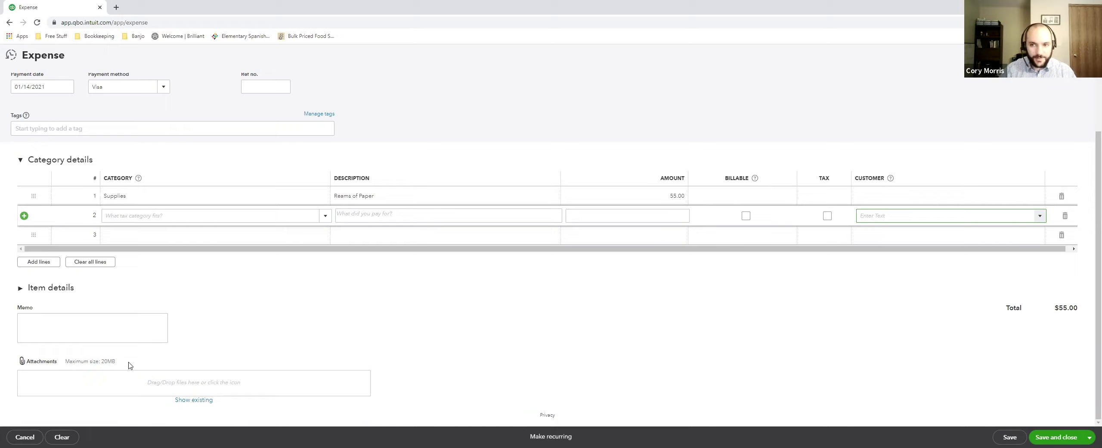
scroll(314, 347, up, 2)
scroll(312, 345, down, 2)
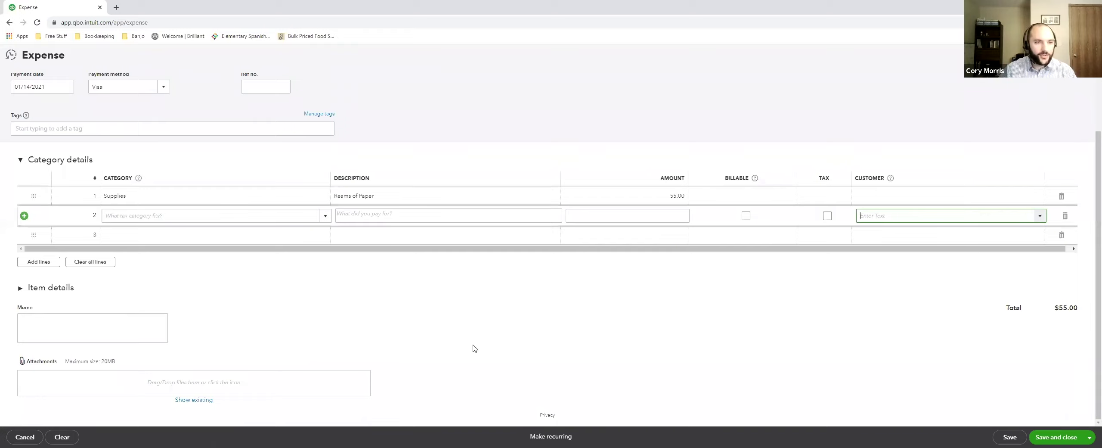
scroll(475, 349, up, 3)
scroll(475, 348, down, 2)
scroll(475, 348, up, 2)
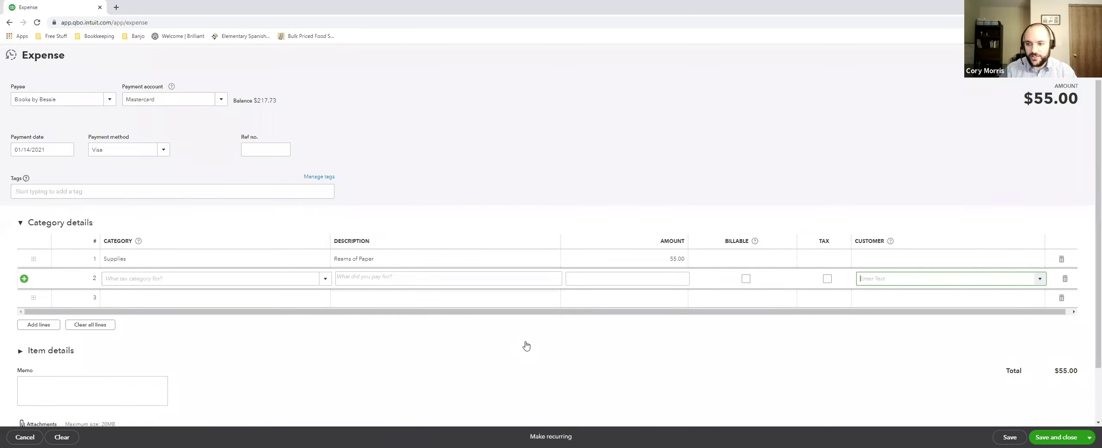
scroll(530, 345, down, 3)
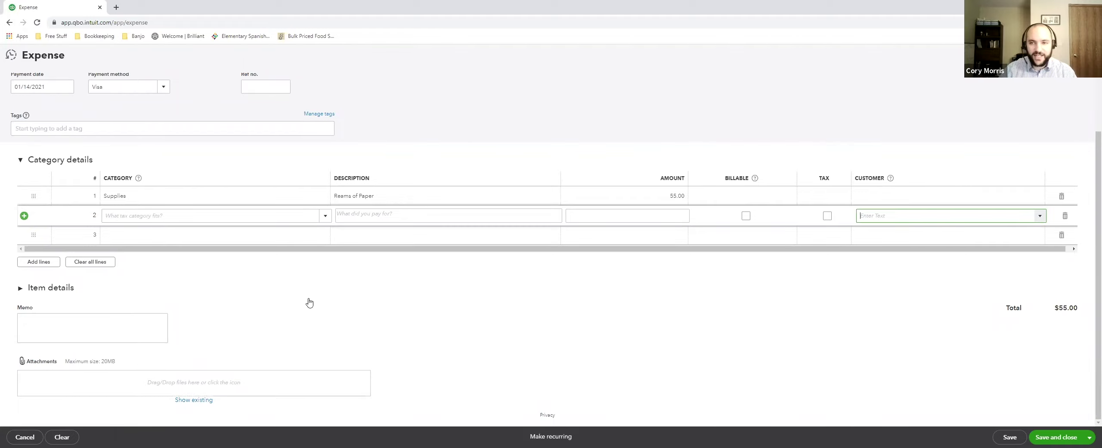
scroll(523, 295, up, 2)
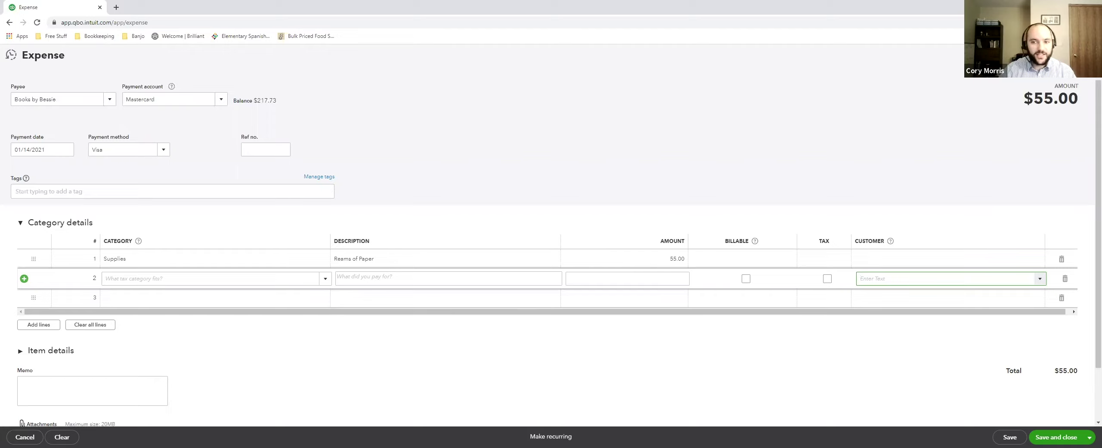
click(1050, 438)
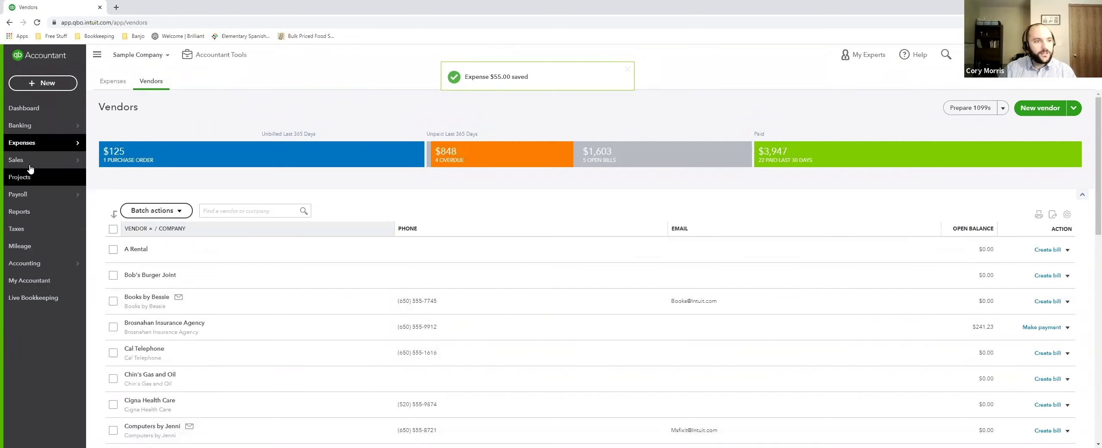
Step: Open the sales overview and dismiss its online payments, get paid anywhere and send an invoice setup prompts
mouse_move(30, 166)
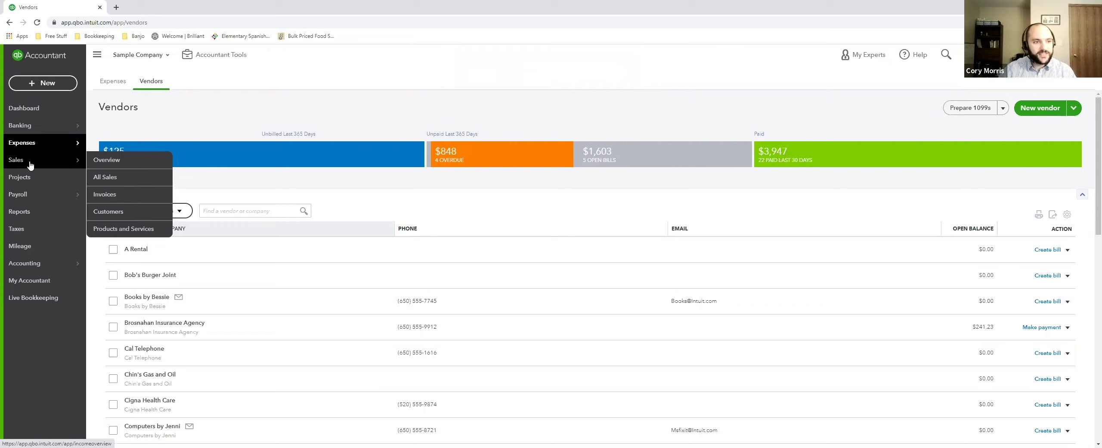
click(30, 165)
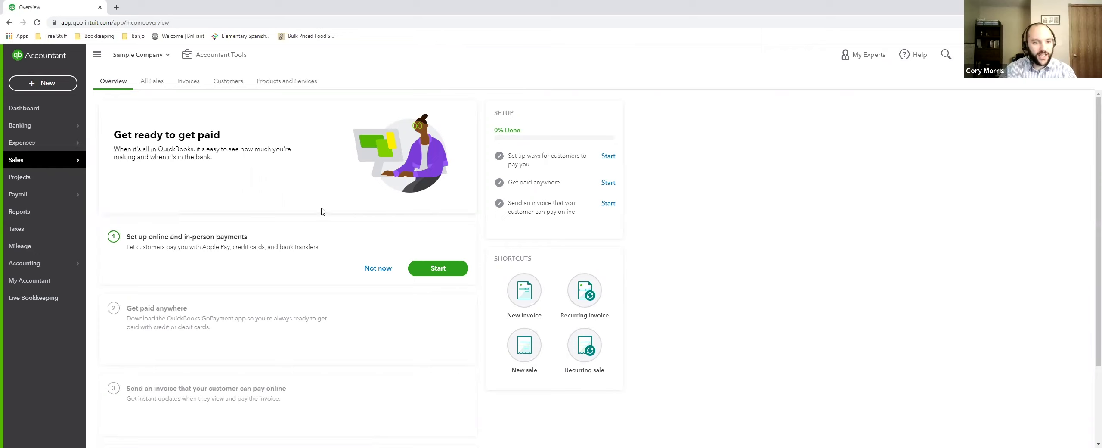
scroll(322, 211, down, 3)
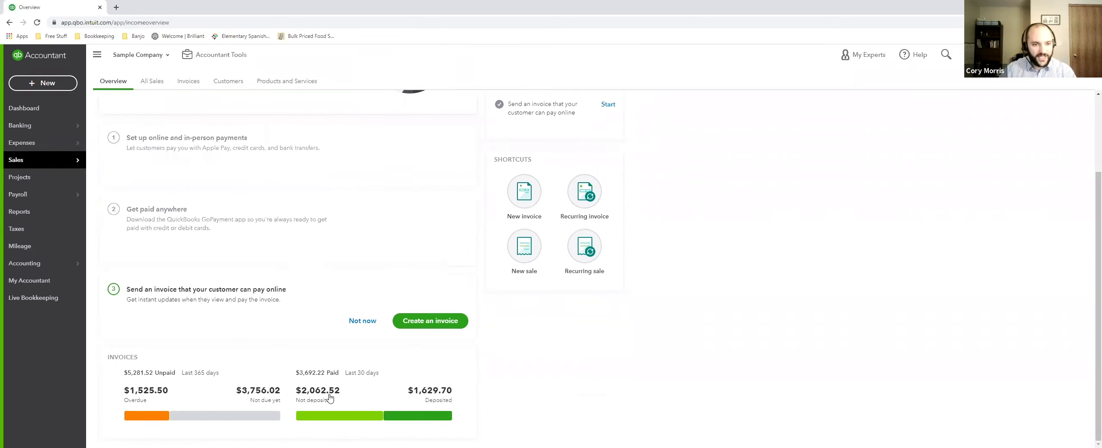
click(364, 321)
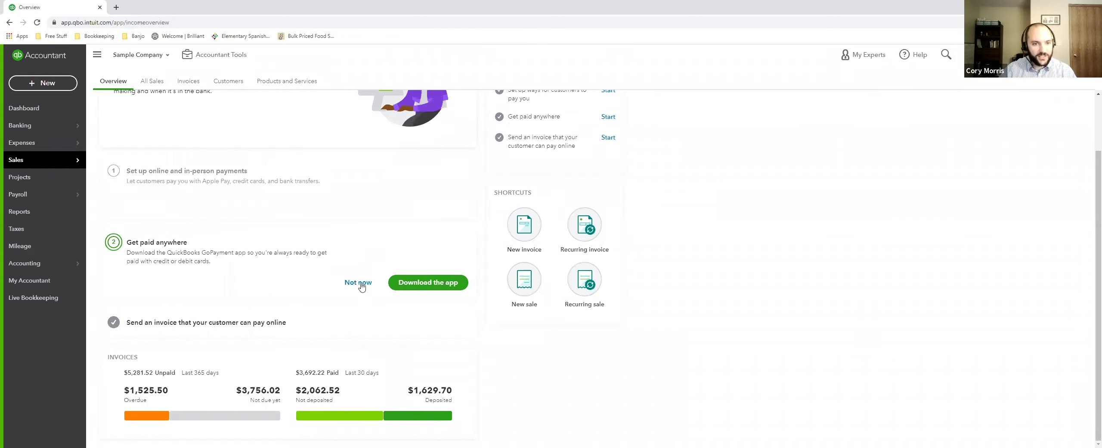
click(361, 283)
click(372, 270)
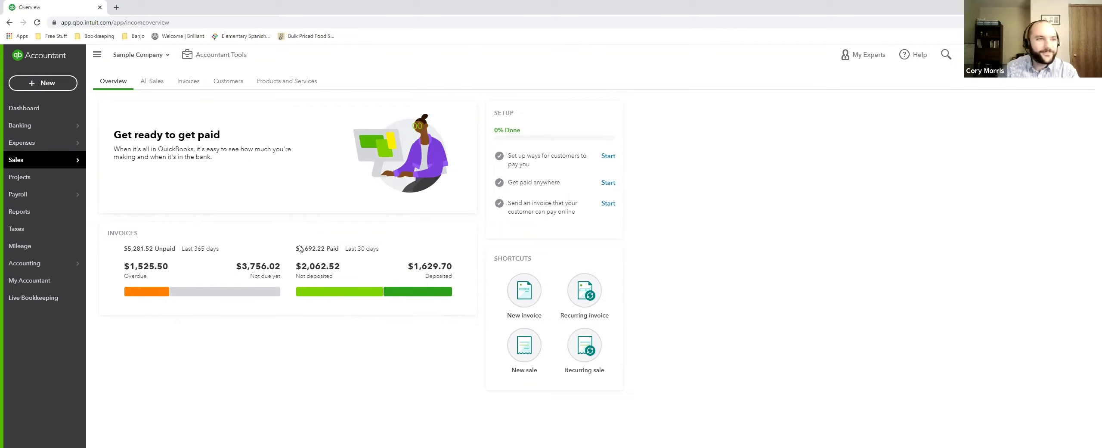
Step: Open the list of all sales transactions and look through its entries
click(155, 82)
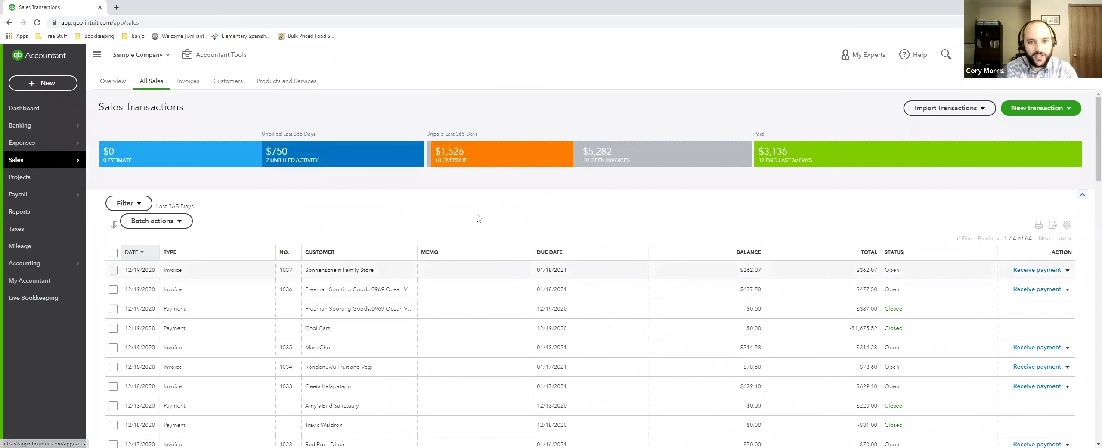
scroll(516, 251, down, 1)
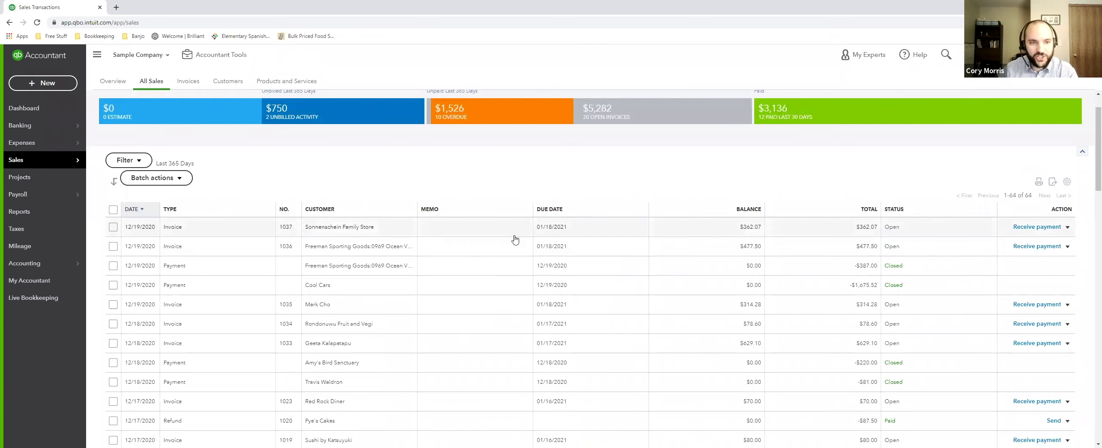
scroll(515, 240, down, 2)
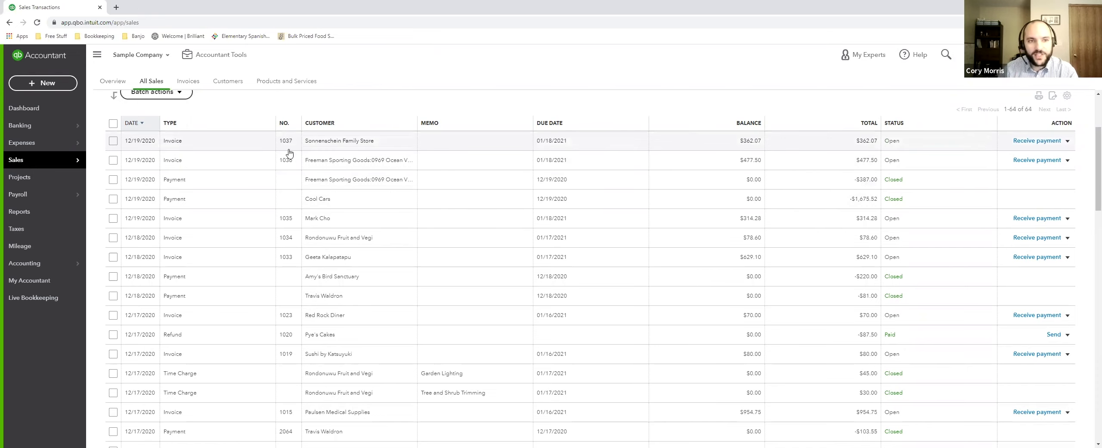
scroll(495, 190, up, 2)
scroll(499, 193, up, 2)
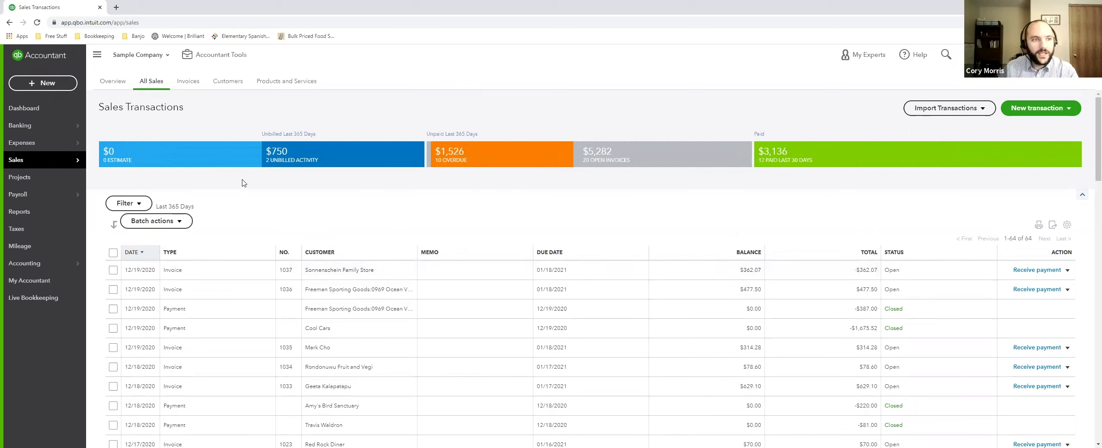
Step: View the sales transactions with unbilled activity, and filter the list to overdue invoices to review them
click(336, 158)
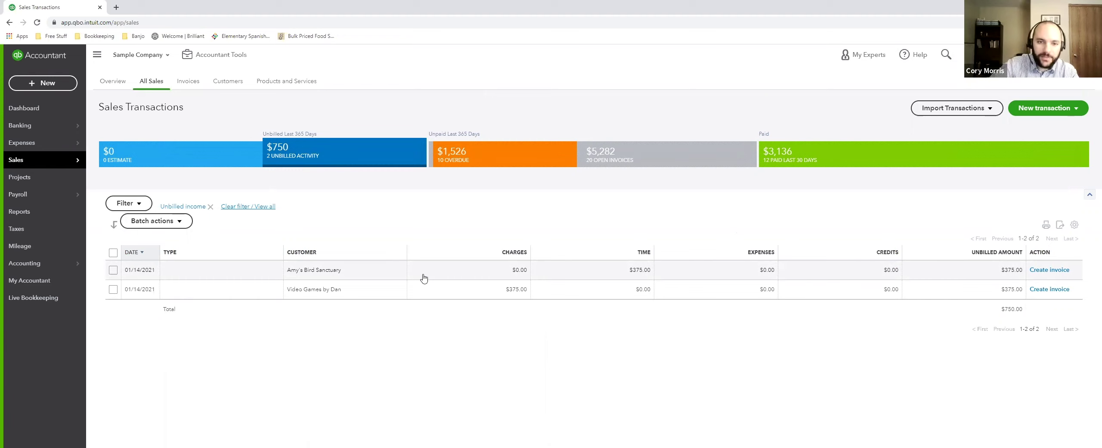
click(436, 166)
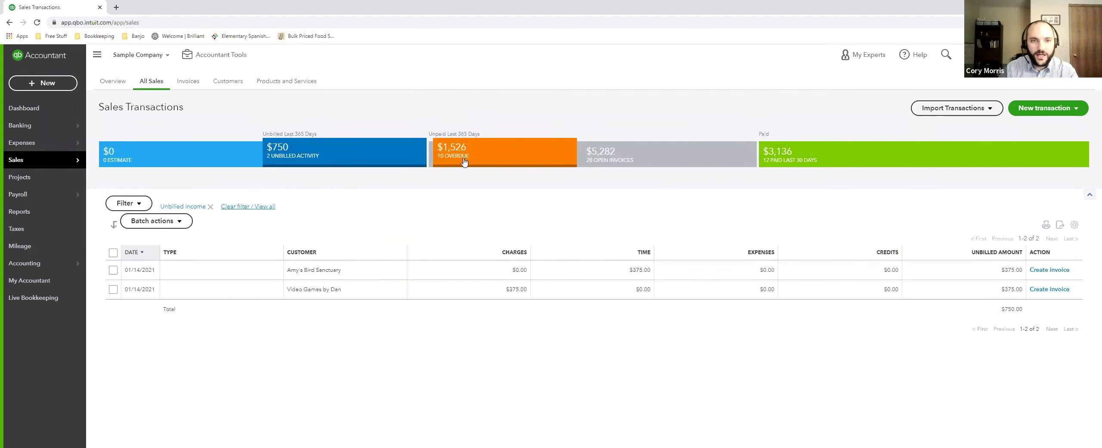
scroll(525, 230, down, 2)
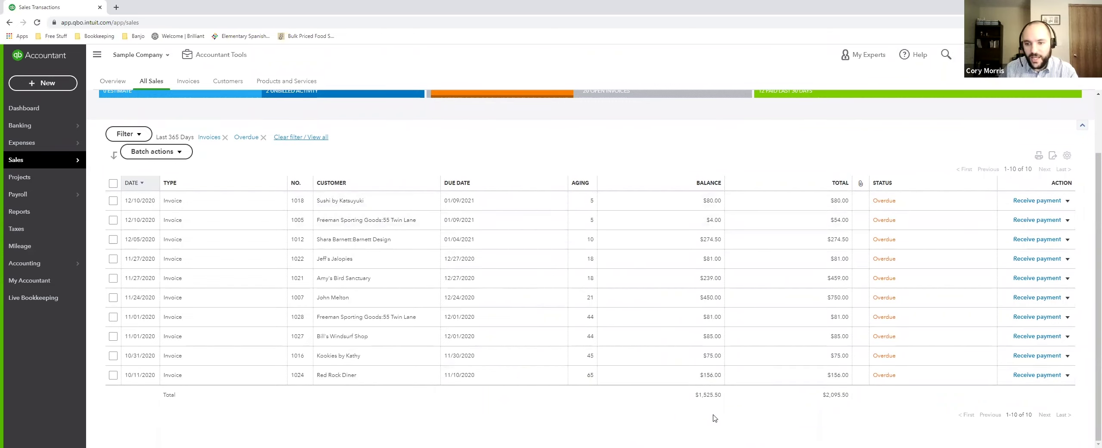
scroll(731, 398, up, 1)
scroll(730, 398, down, 1)
scroll(689, 345, up, 1)
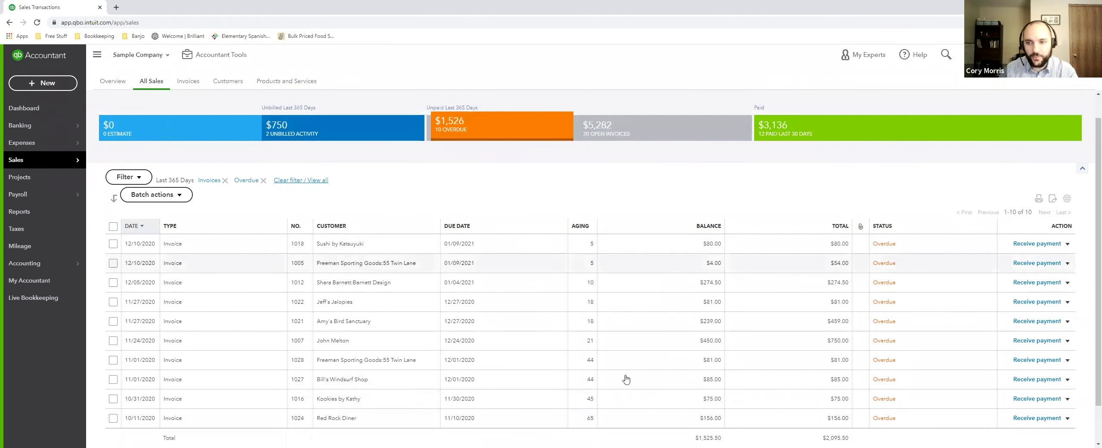
scroll(620, 222, up, 1)
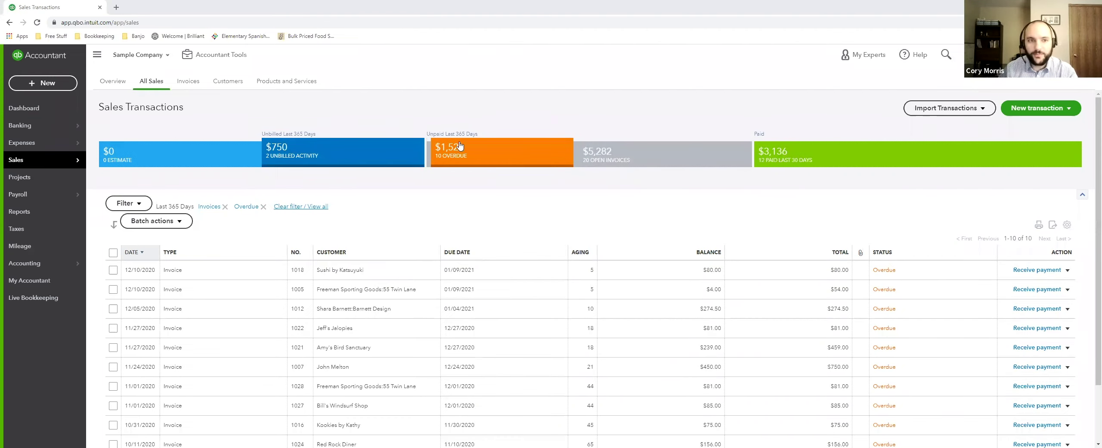
scroll(507, 176, down, 1)
scroll(483, 169, up, 1)
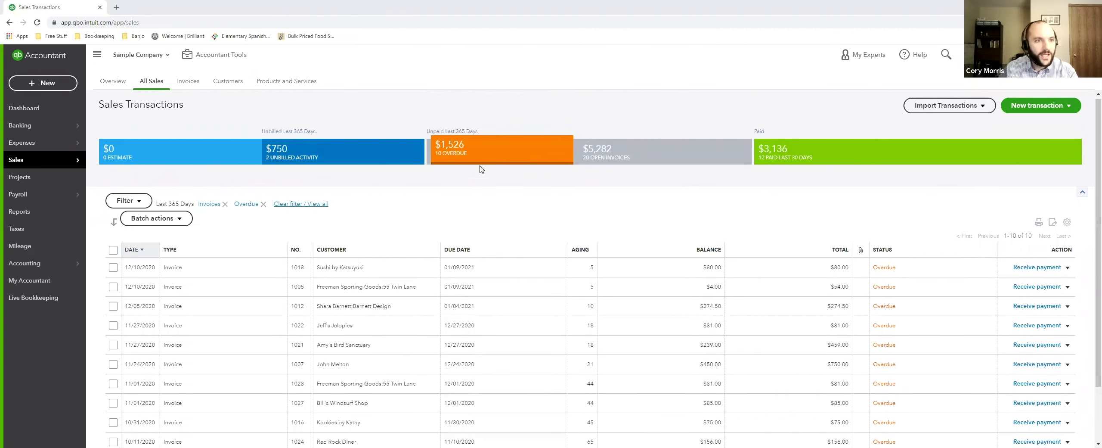
Step: Open the invoices list, review the invoice statuses and dismiss the tip about filtering by date and status
click(184, 85)
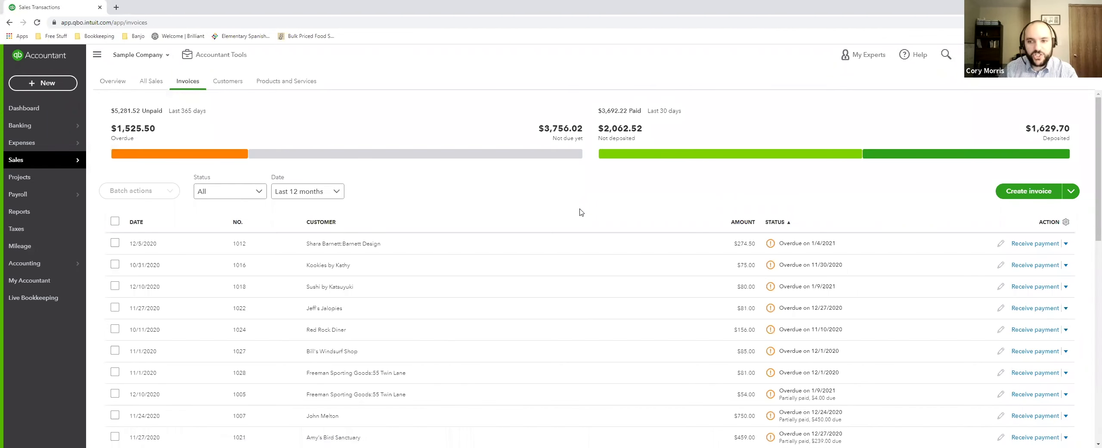
scroll(560, 212, down, 3)
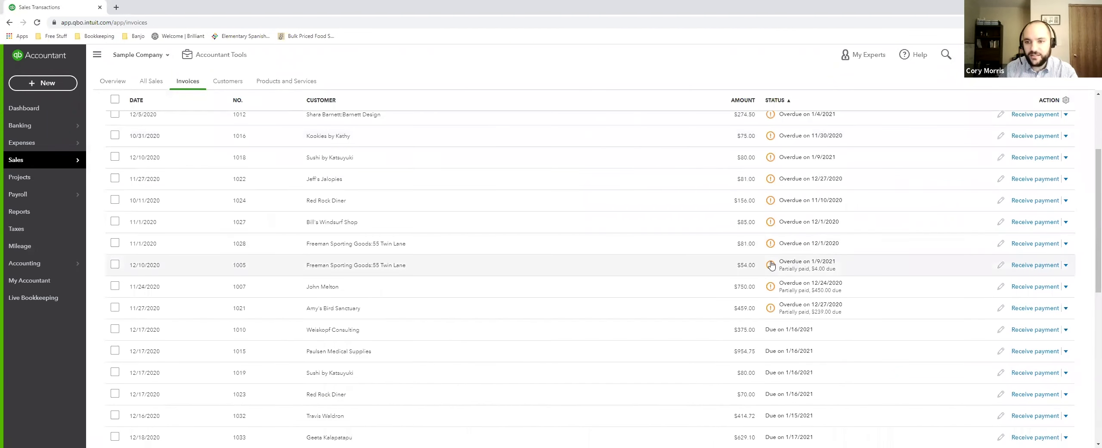
scroll(771, 265, up, 3)
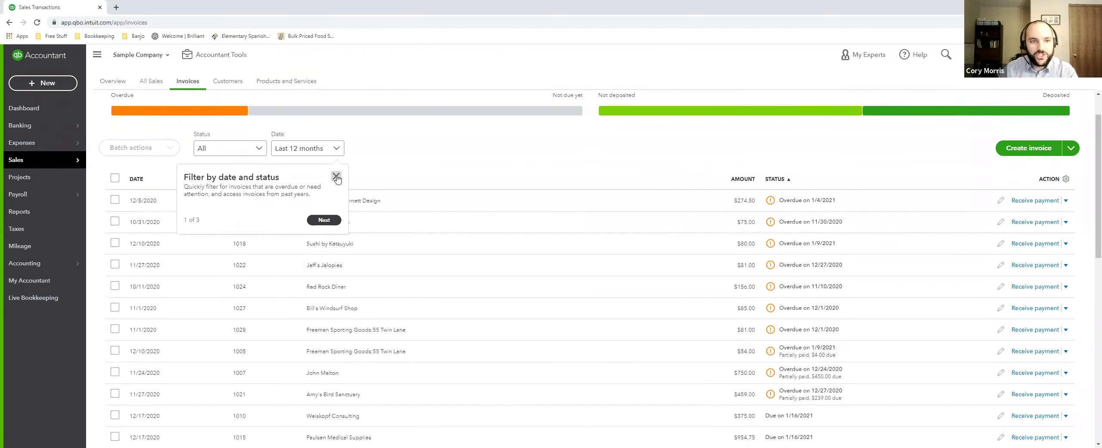
click(336, 177)
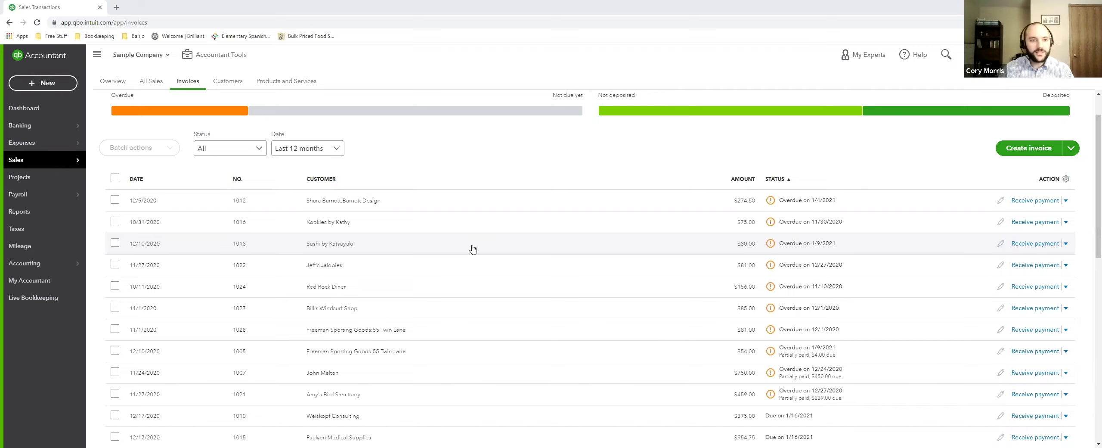
scroll(473, 249, up, 2)
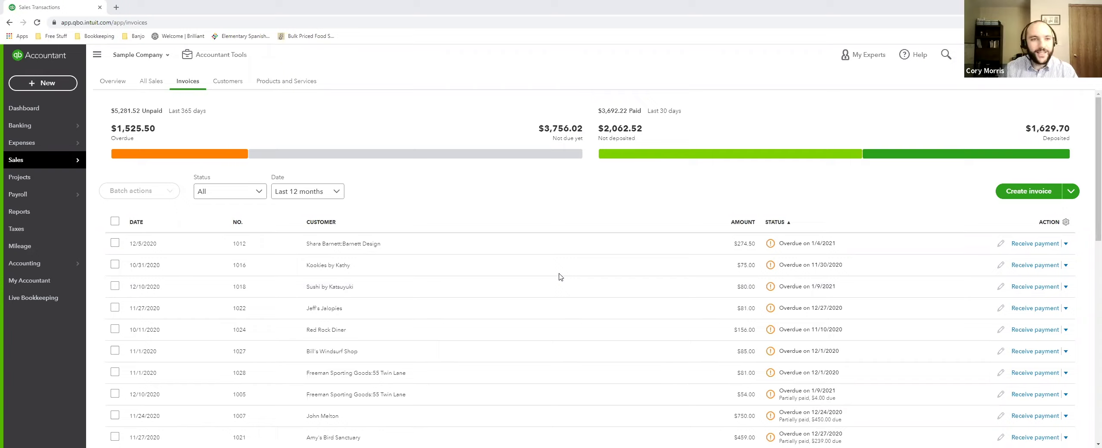
Step: Open the Amy's Bird Sanctuary record from the customer list and review its transactions
click(228, 85)
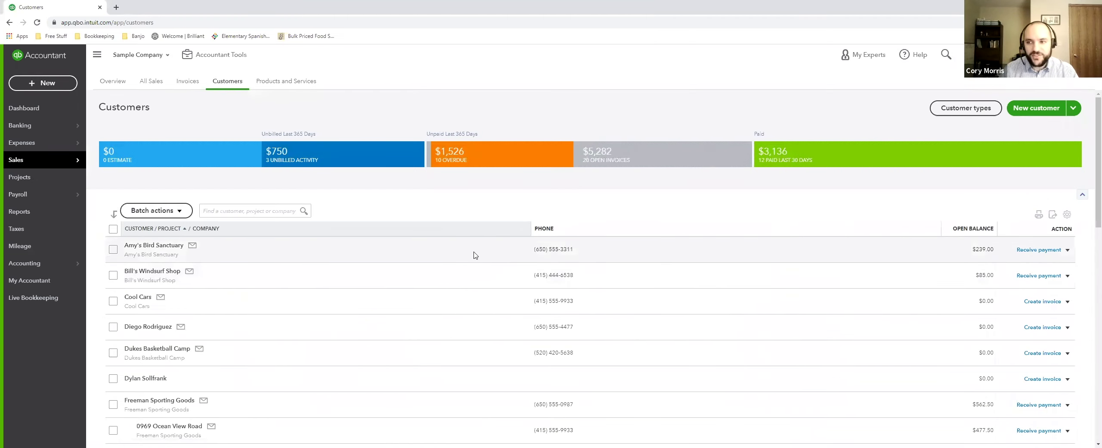
click(237, 277)
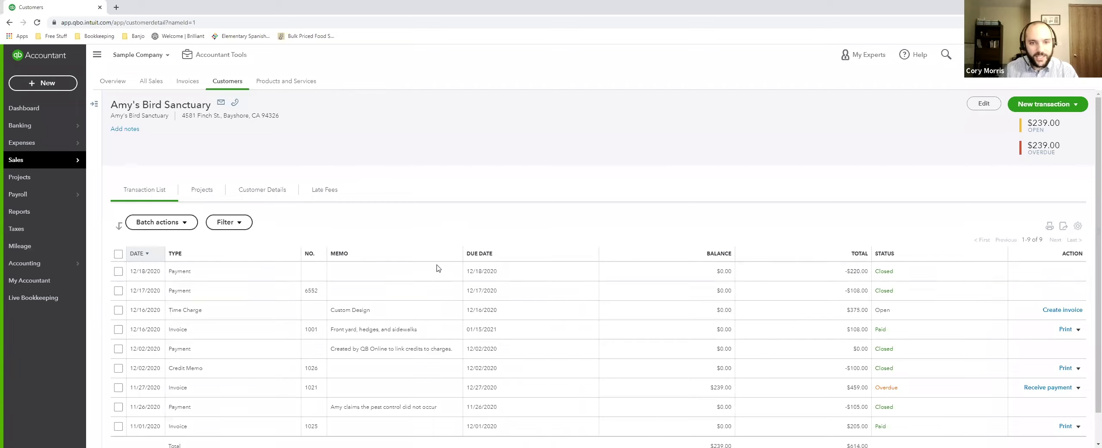
scroll(499, 297, down, 1)
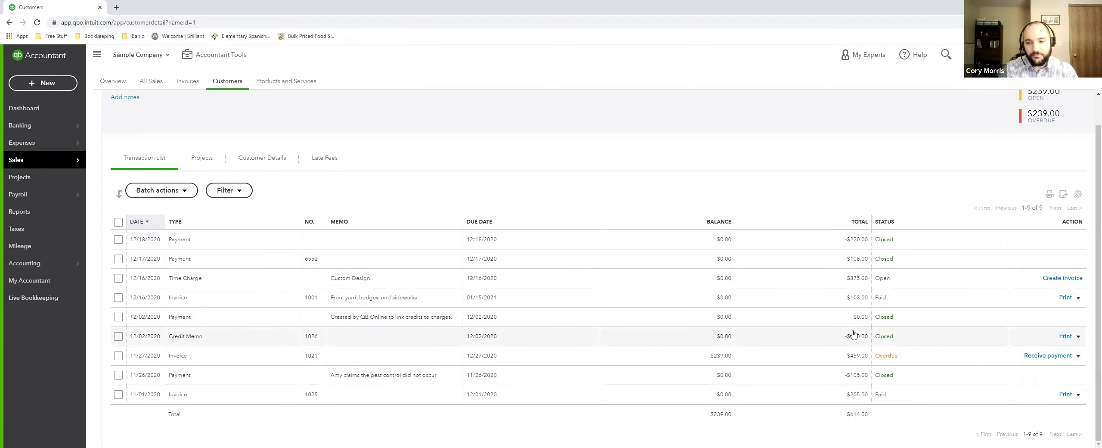
Step: Open the products and services list and look through its items, prices and quantities on hand
click(276, 82)
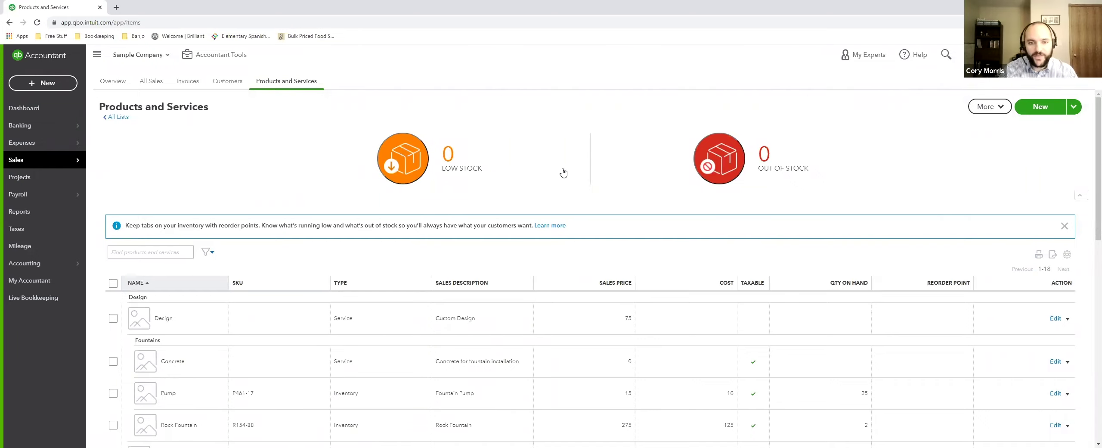
scroll(612, 184, down, 1)
scroll(614, 184, down, 3)
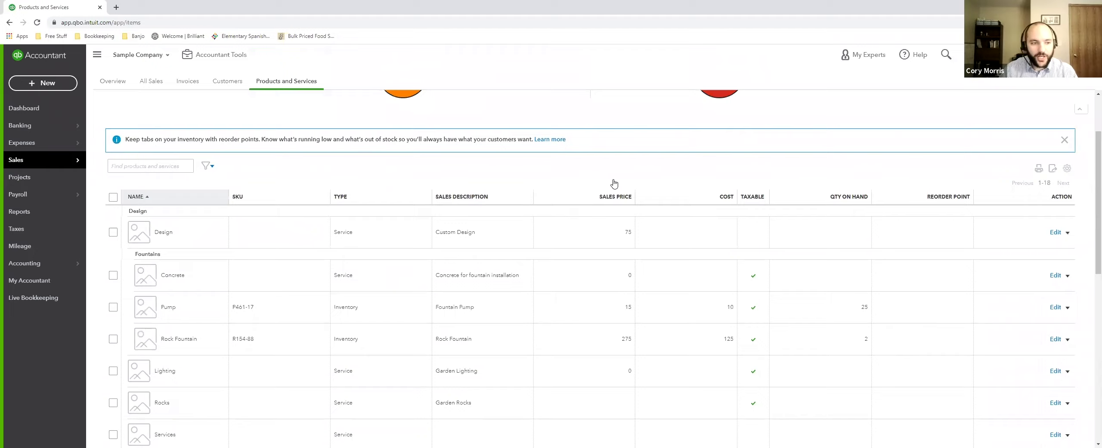
scroll(615, 184, down, 4)
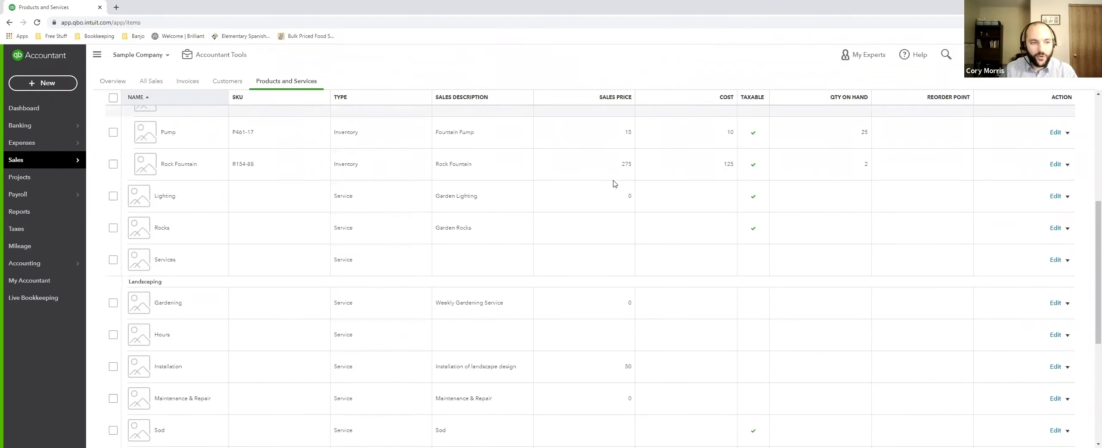
scroll(615, 184, up, 8)
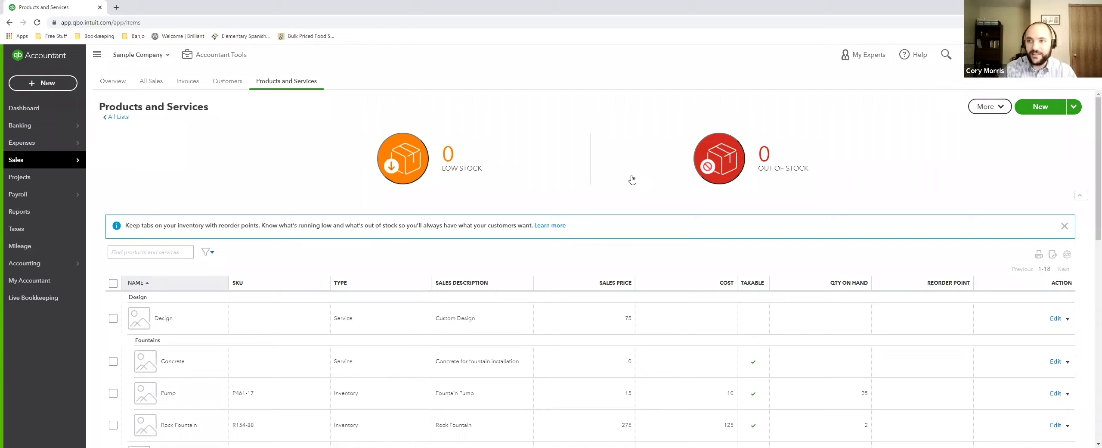
Step: View the blank form for a new Service item and close it without saving
click(1045, 108)
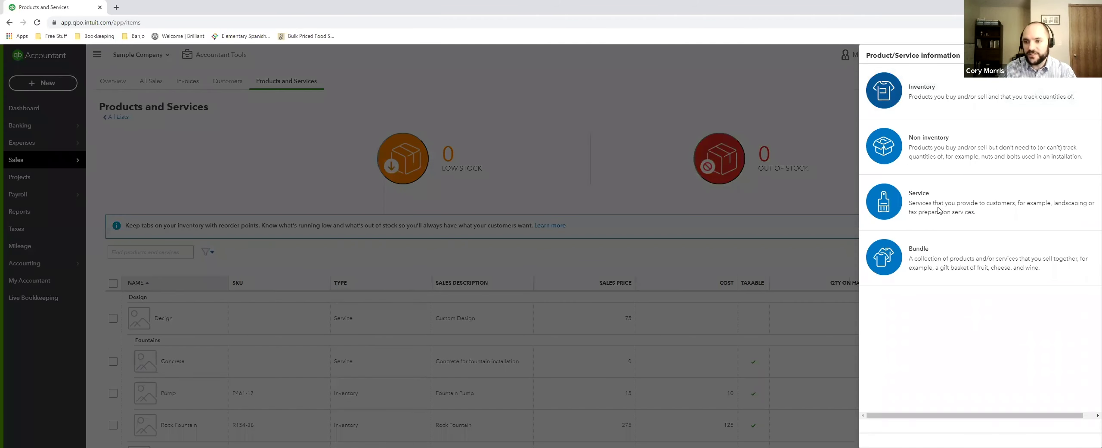
click(939, 209)
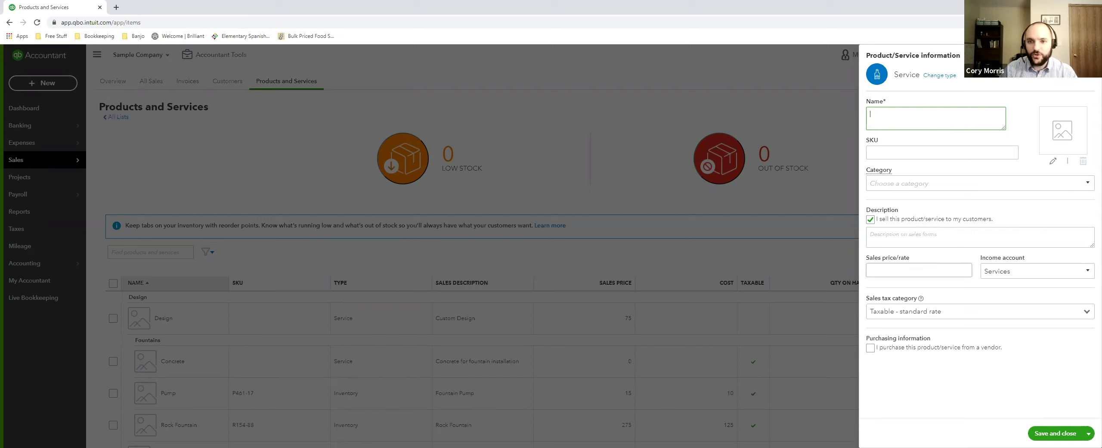
click(1089, 55)
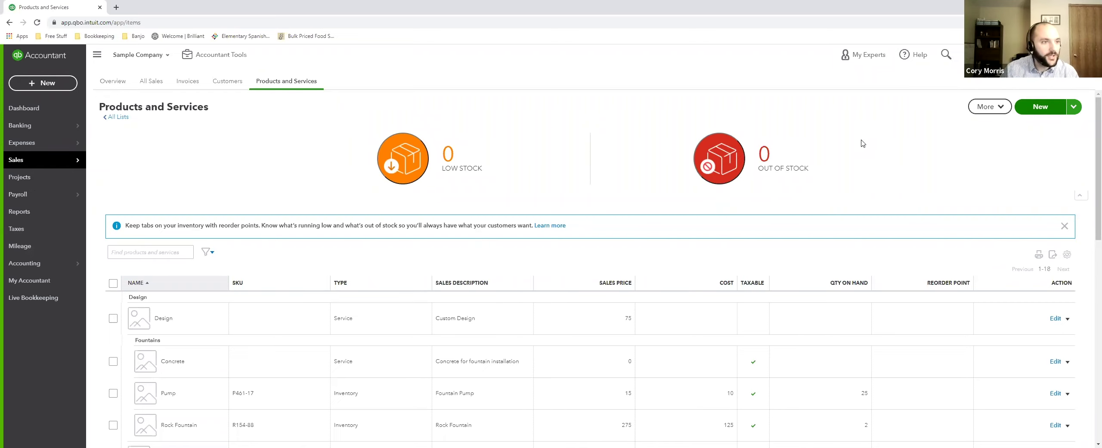
Step: Check which transaction types can be created and return to the sales overview
click(46, 83)
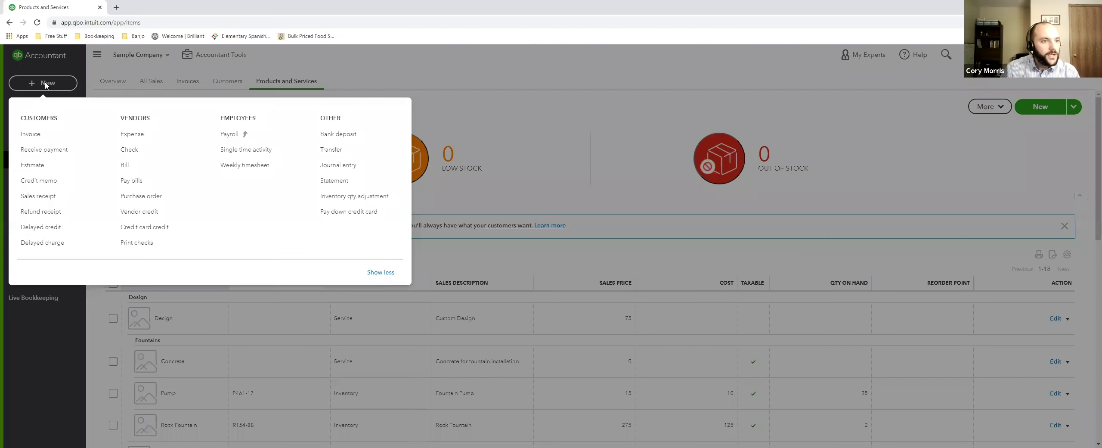
click(45, 82)
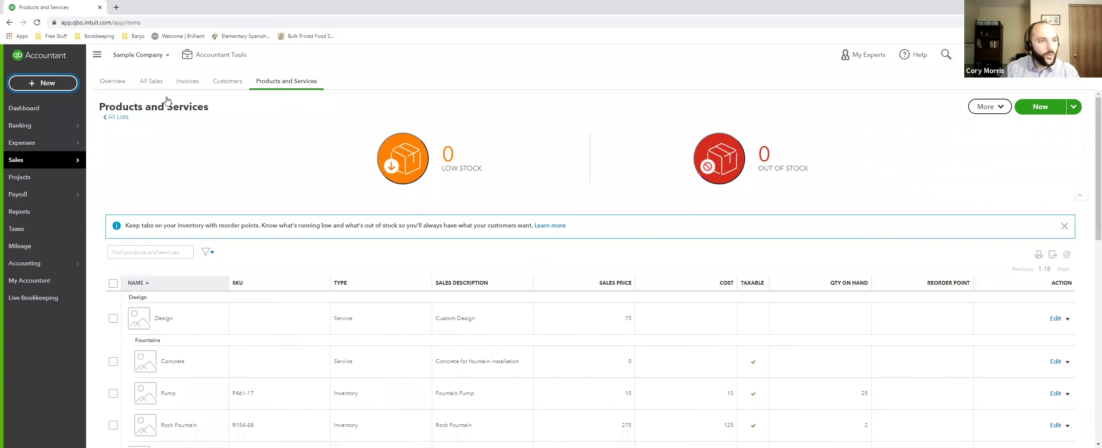
click(113, 81)
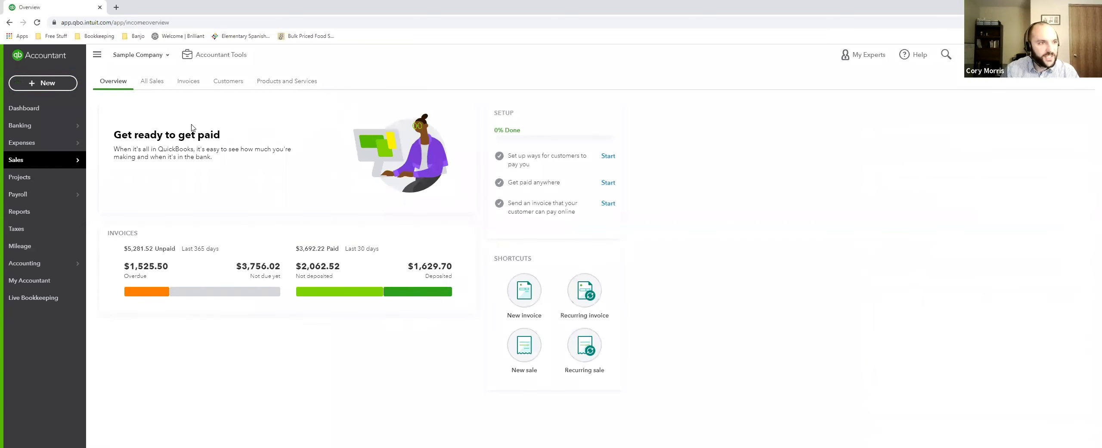
click(57, 86)
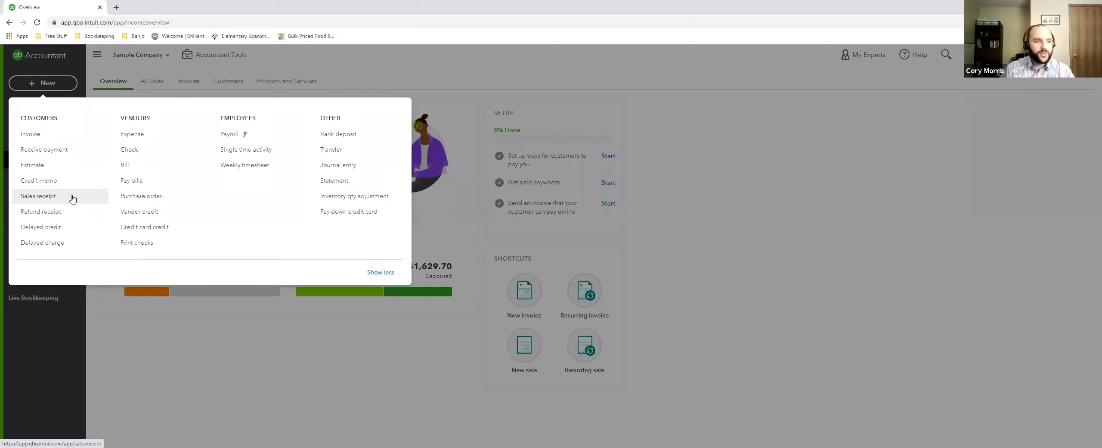
click(43, 83)
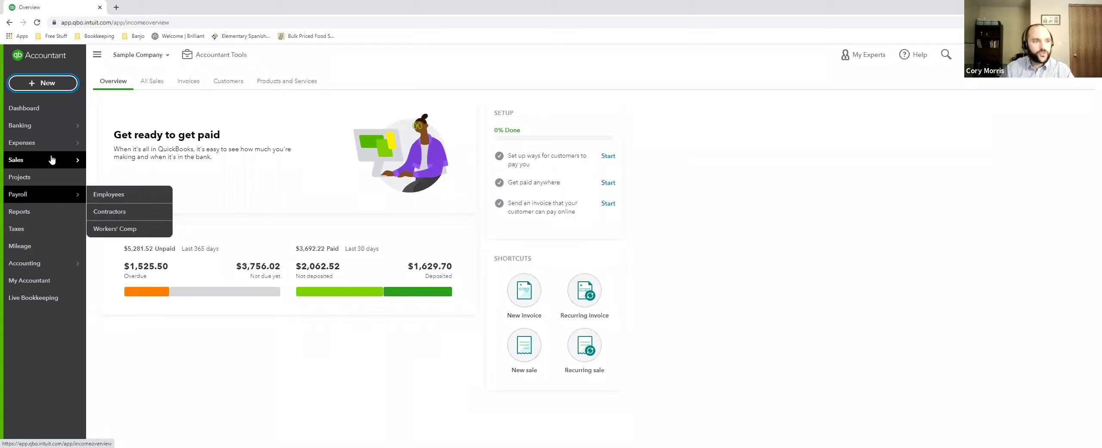
mouse_move(52, 159)
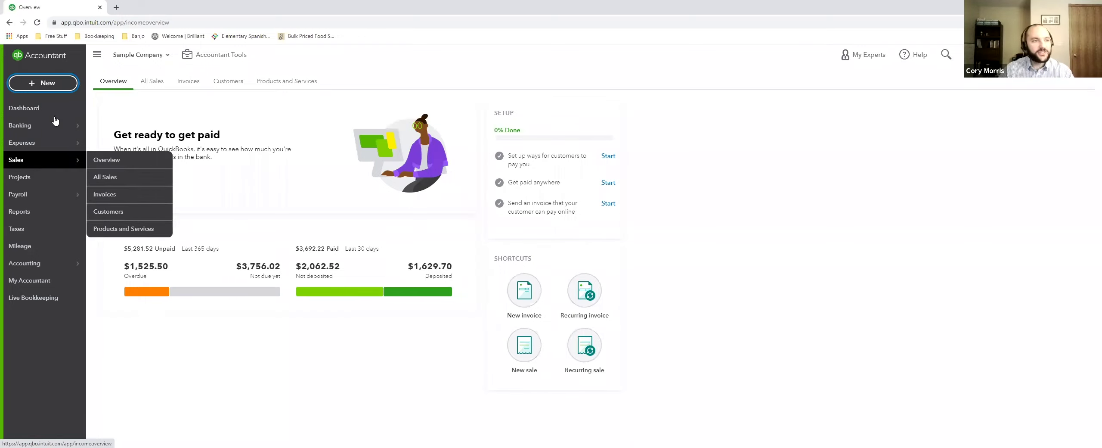
click(54, 85)
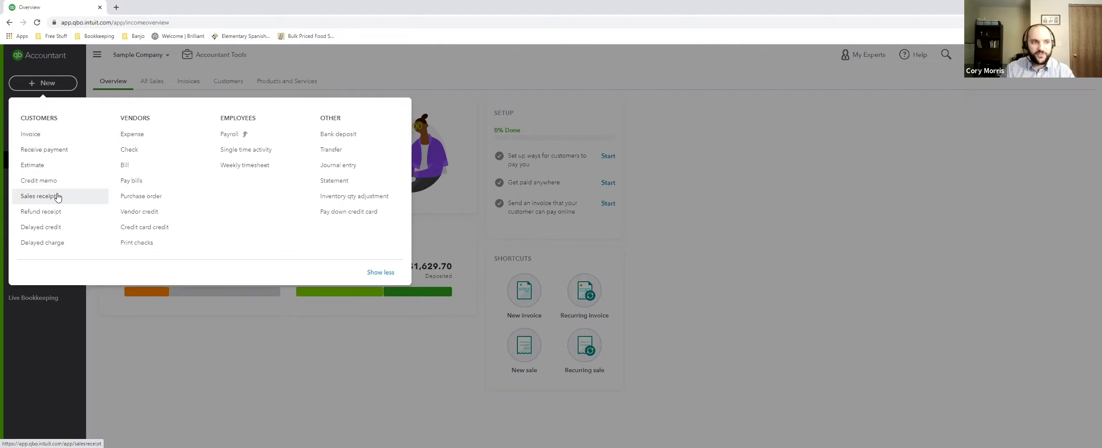
click(69, 70)
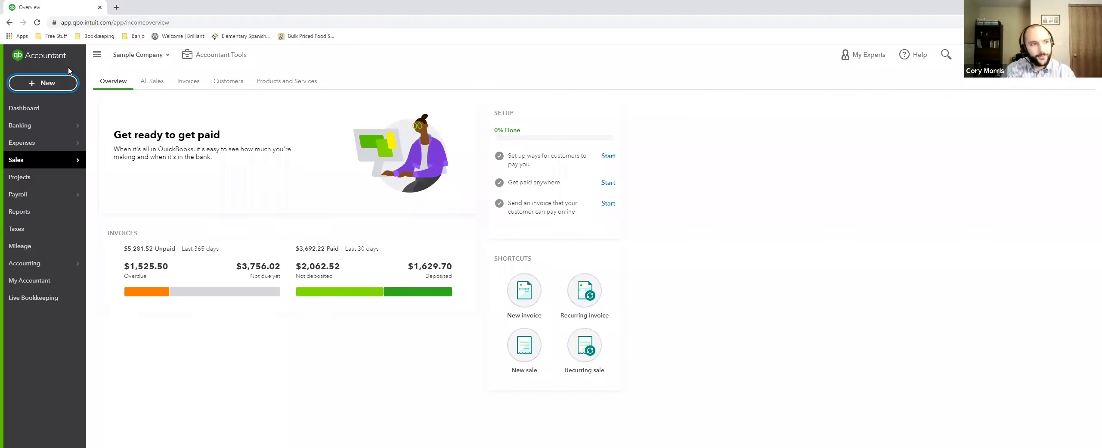
mouse_move(69, 160)
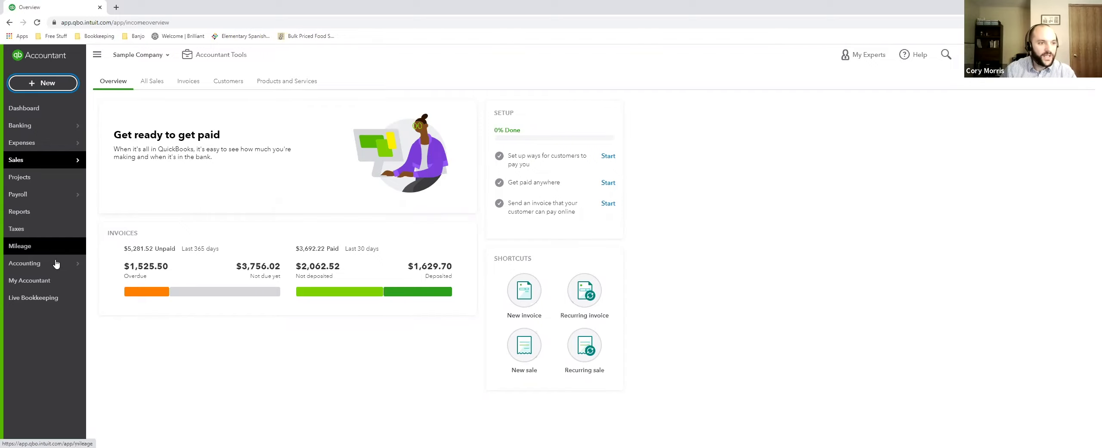
Step: Open the account reconciliation page, start the setup and postpone the introductory walkthrough
mouse_move(56, 264)
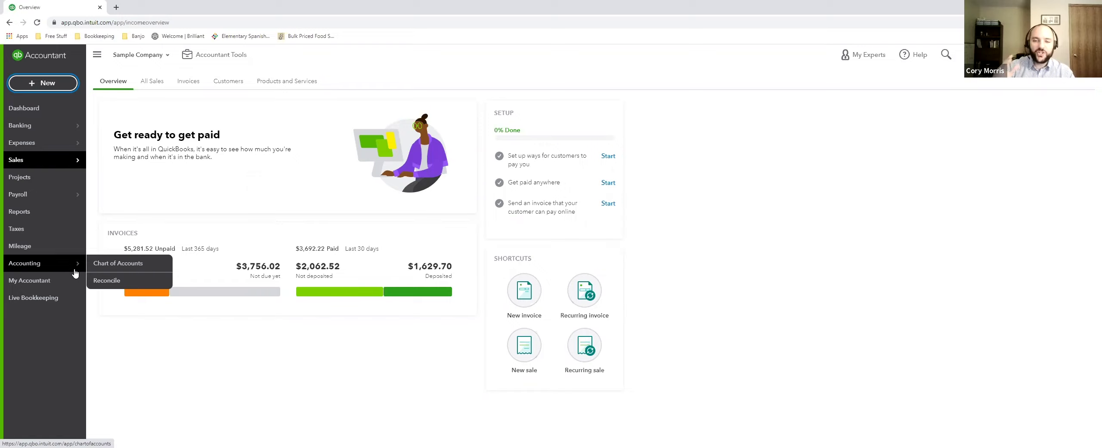
click(103, 280)
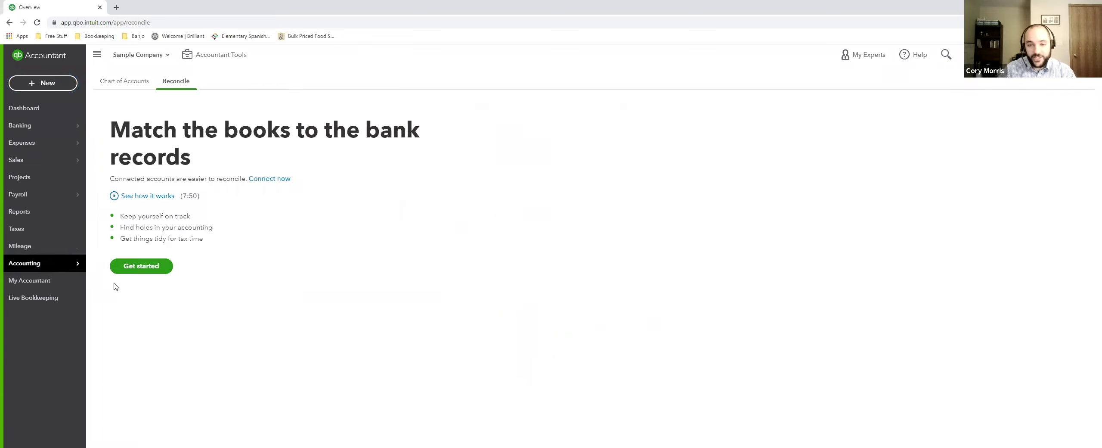
click(141, 271)
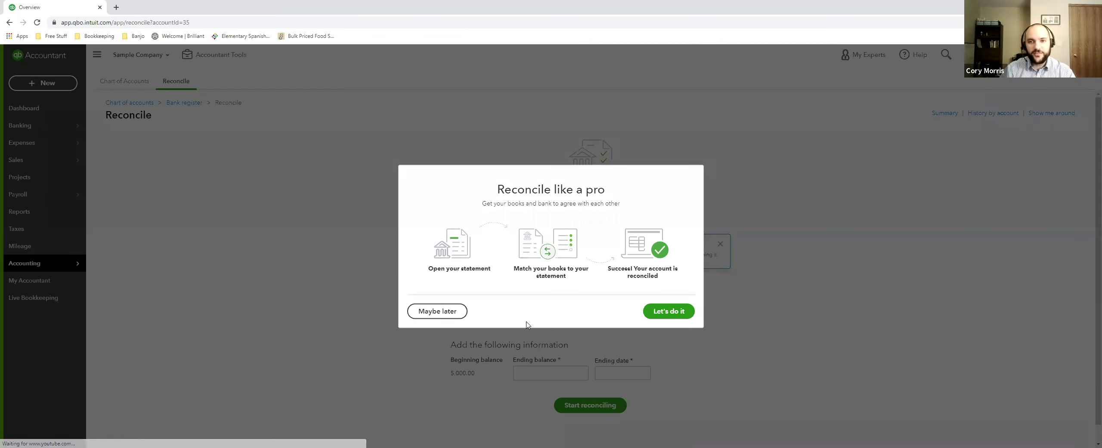
click(433, 318)
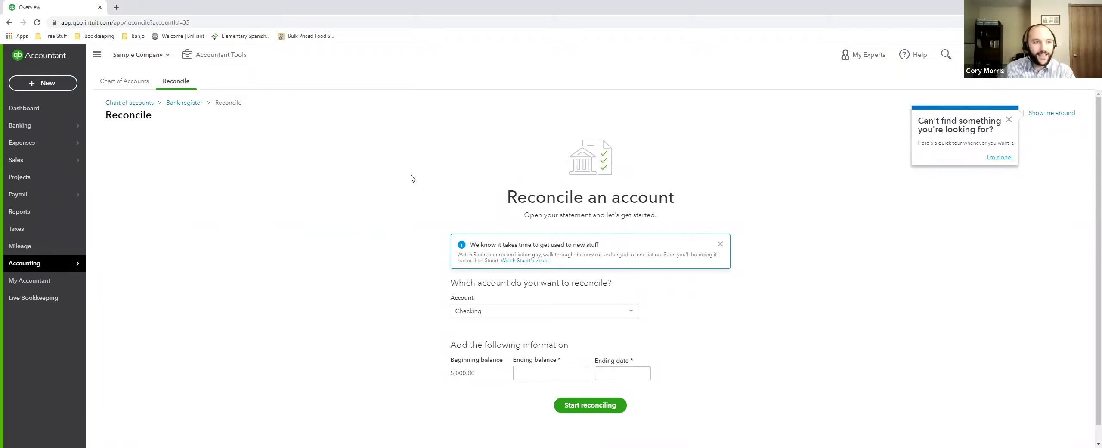
scroll(313, 151, down, 1)
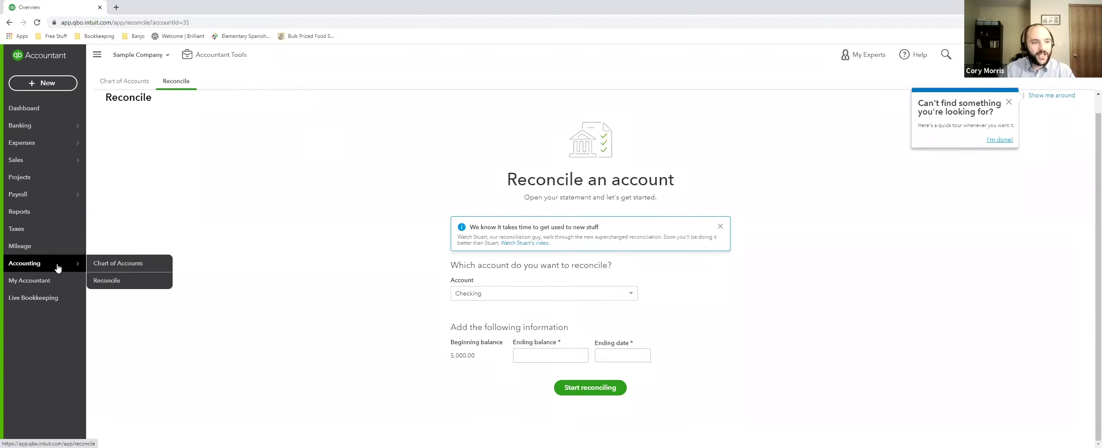
click(137, 279)
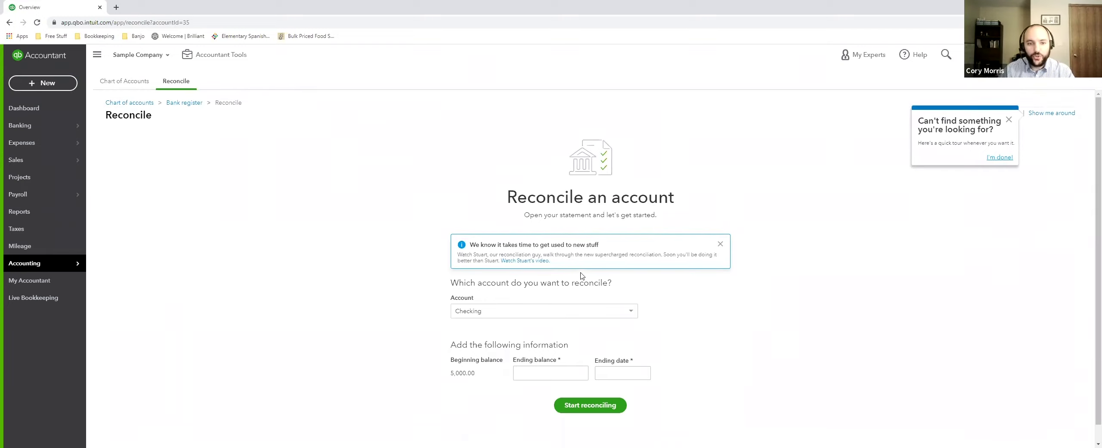
scroll(582, 275, down, 1)
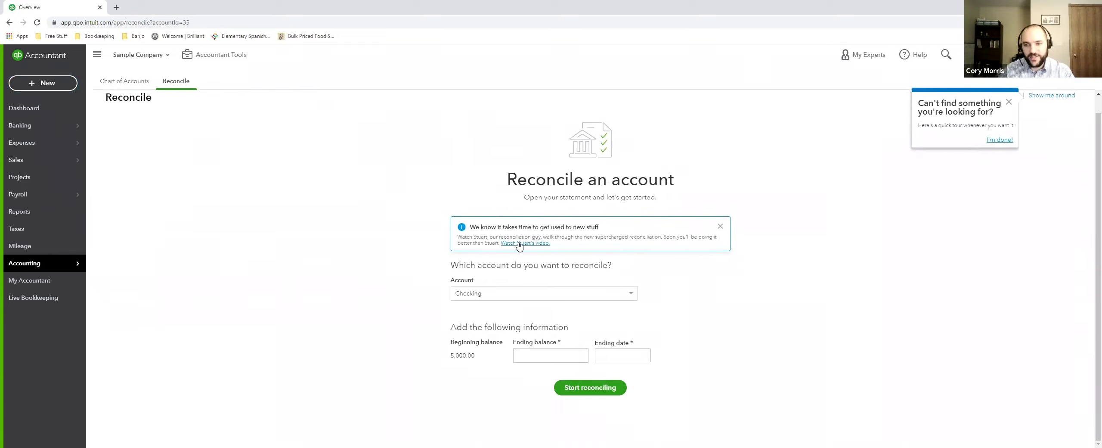
Step: Start reconciling the Checking account with an ending balance of 2,500.00 and an ending date of 12/31/20
click(567, 297)
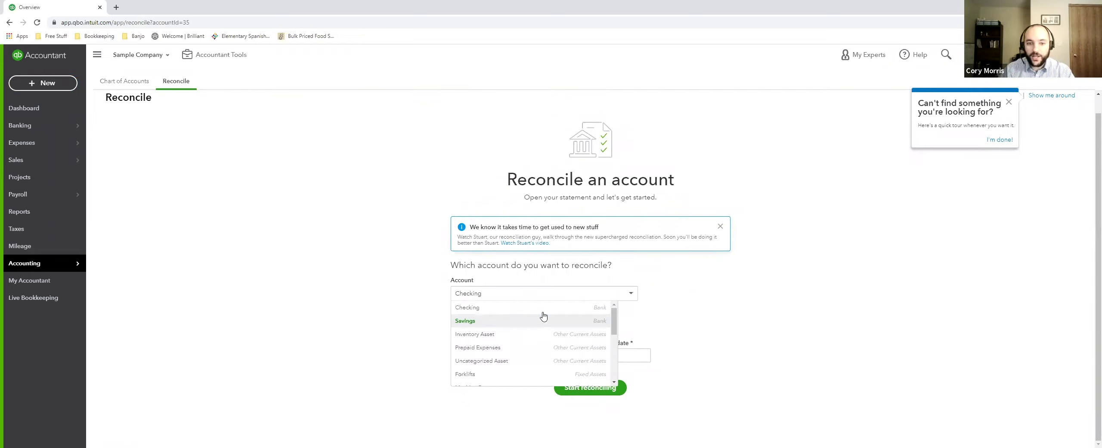
click(534, 307)
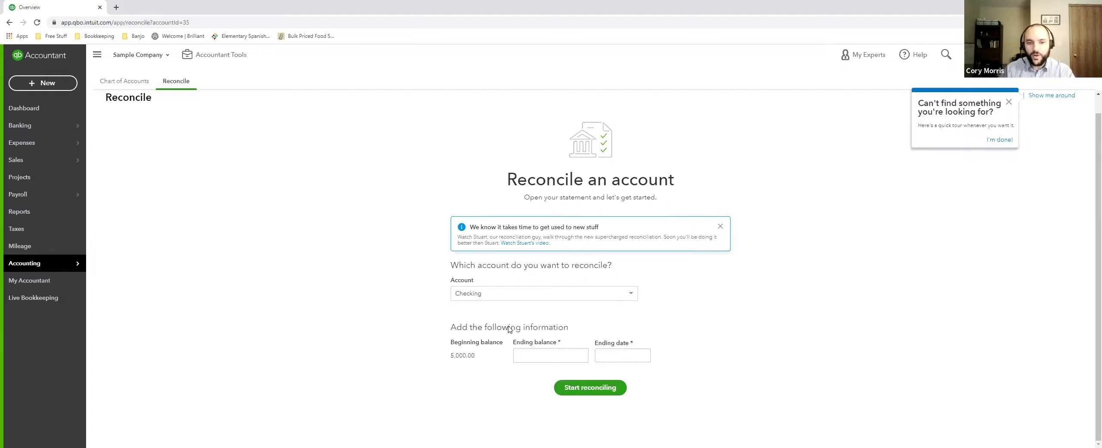
click(550, 355)
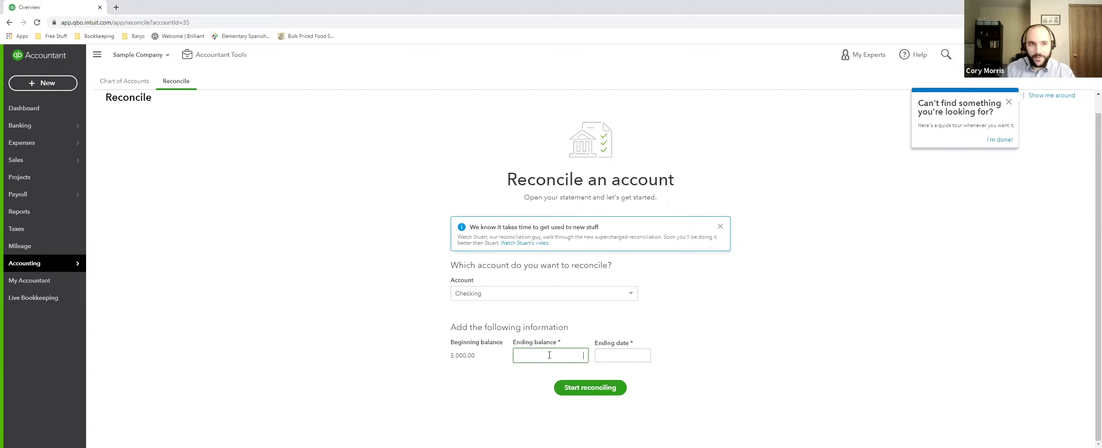
scroll(527, 293, up, 1)
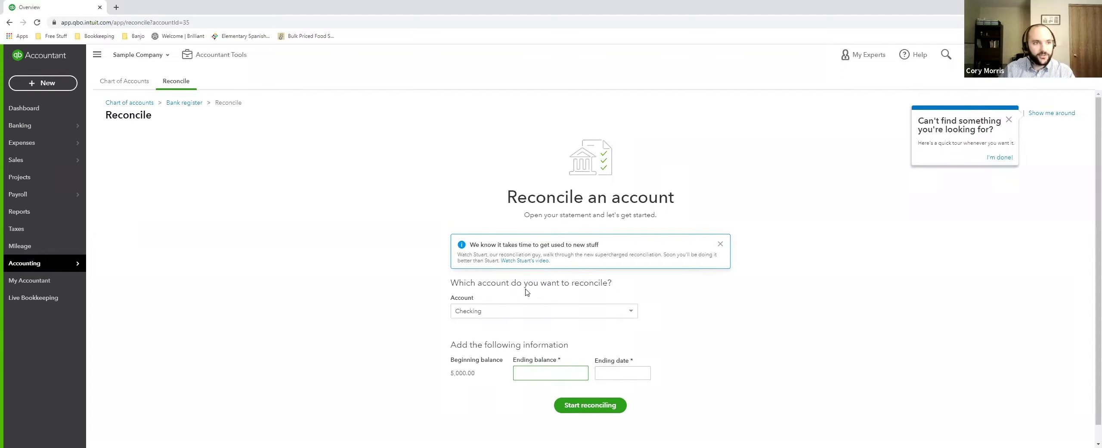
scroll(547, 305, down, 1)
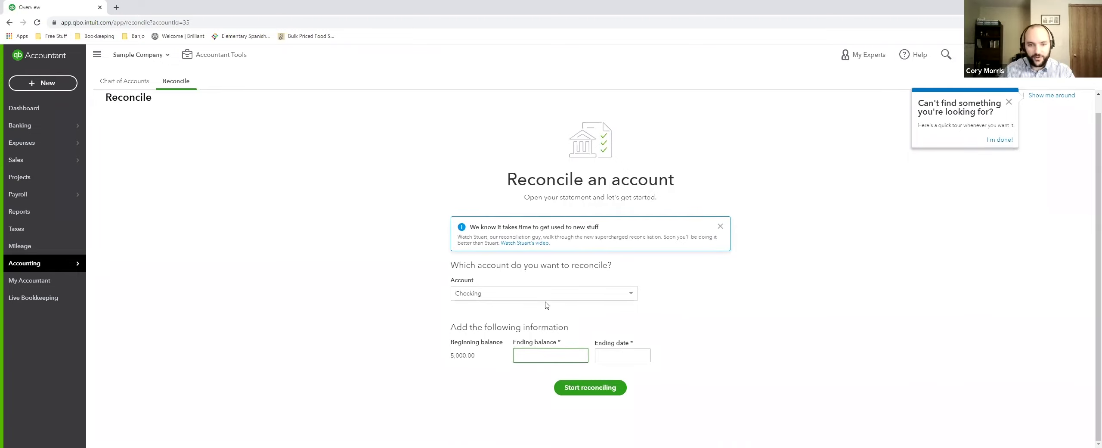
text(2500)
key(Tab)
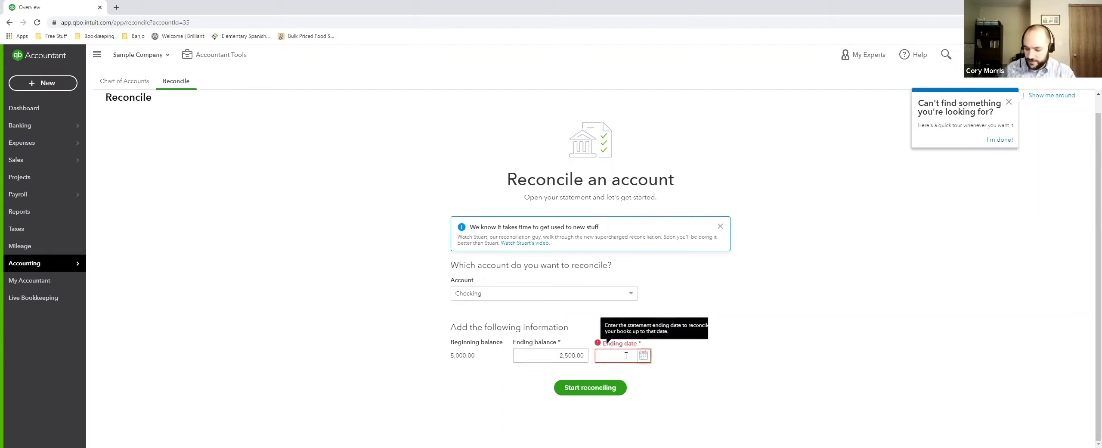
text(12/31/20)
key(Tab)
click(601, 392)
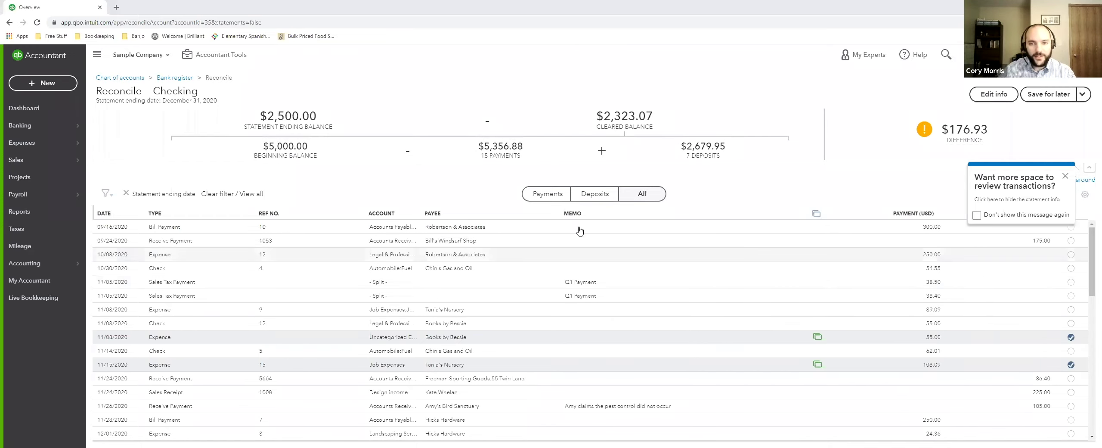
Step: Show only payments and unmark the cleared 11/08/2020 Books by Bessie and 11/15/2020 Tania's Nursery expenses
click(544, 197)
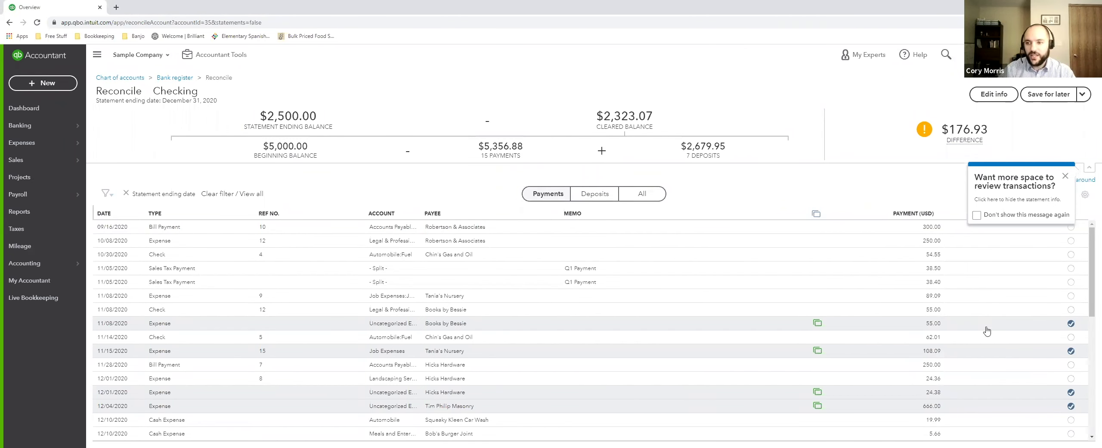
scroll(995, 334, down, 1)
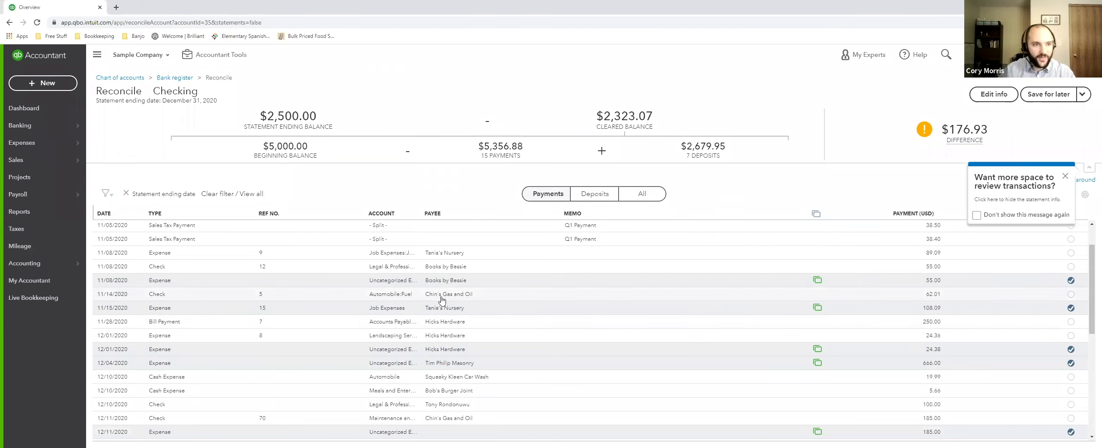
click(1072, 281)
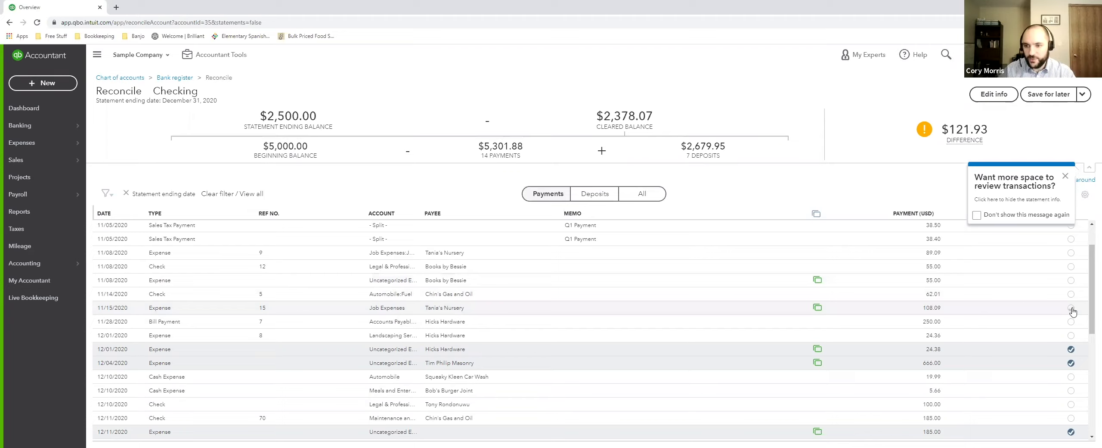
click(1071, 307)
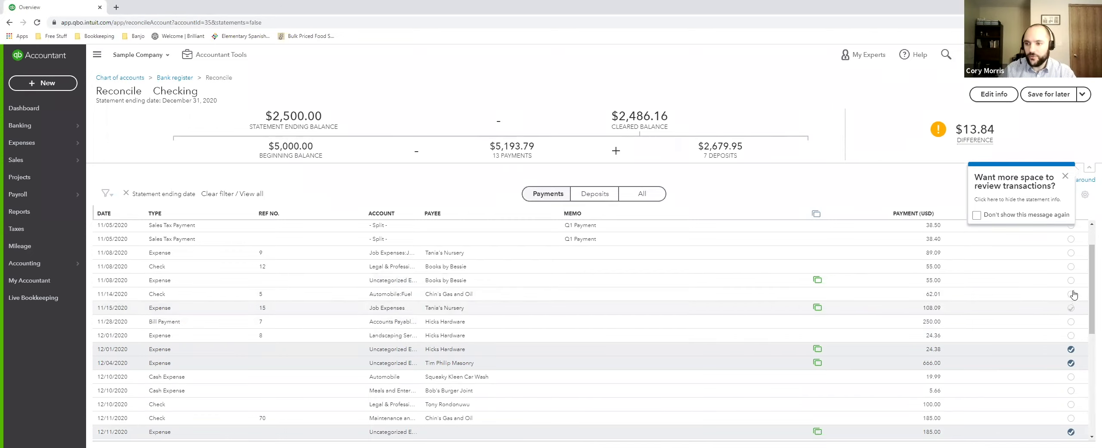
click(1071, 308)
click(1072, 307)
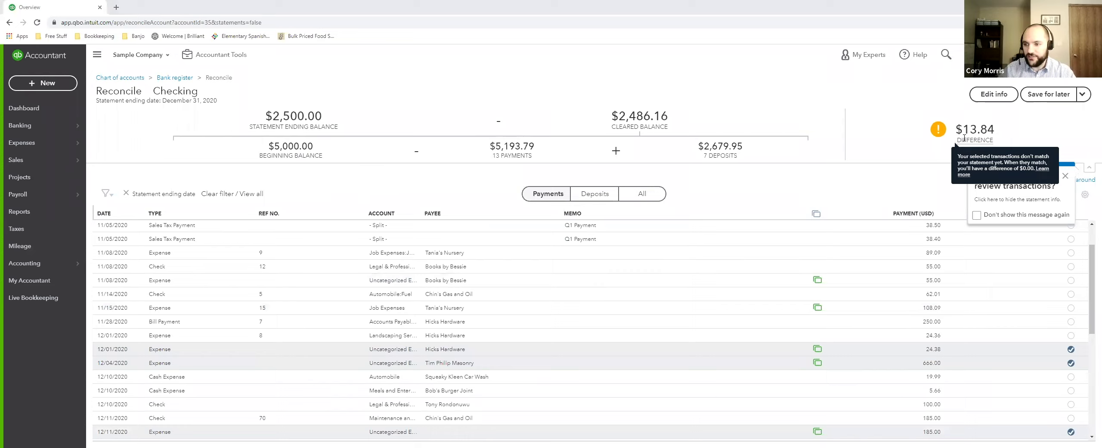
Step: Unmark the 12/01/2020 Hicks Hardware and 12/04/2020 Tim Philip Masonry expenses and mark both as cleared again
click(1071, 350)
click(1071, 364)
click(1072, 364)
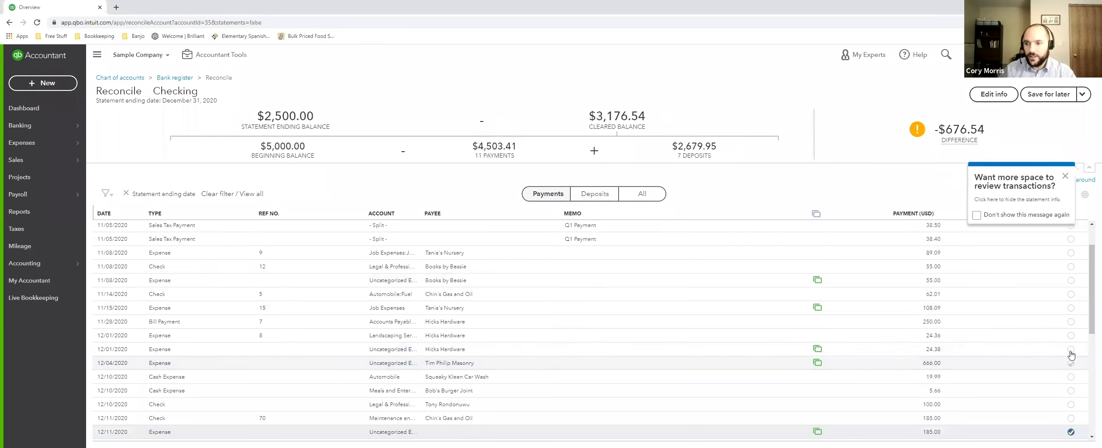
click(1071, 350)
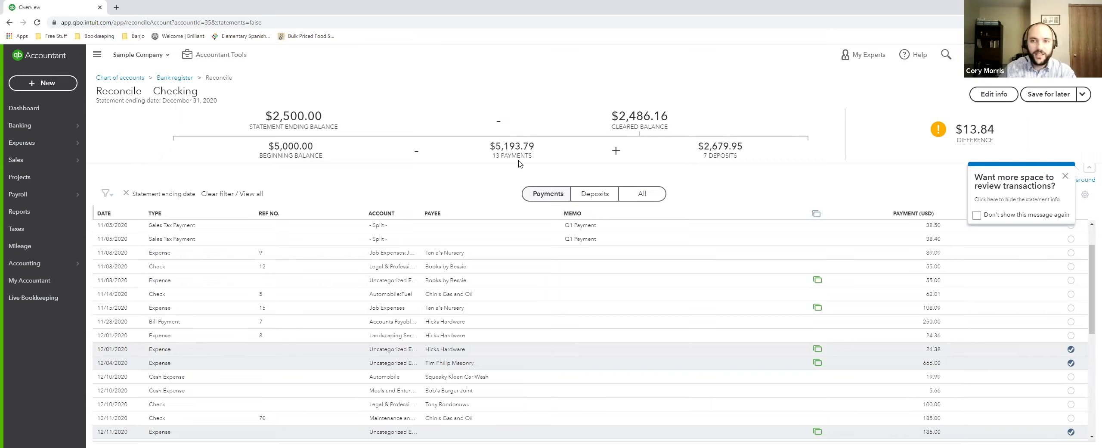
Step: Review the deposits on their own, and check the complete list of payments and deposits against the reconciliation difference
click(596, 202)
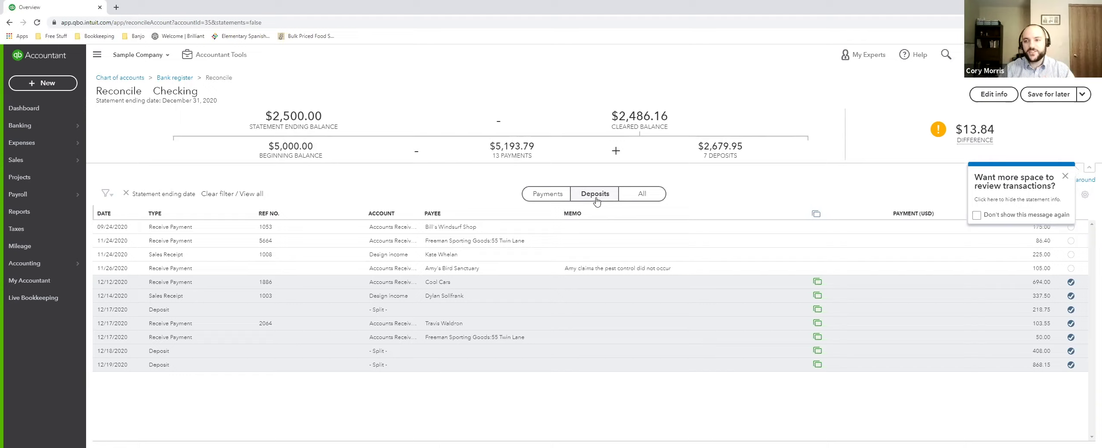
click(641, 196)
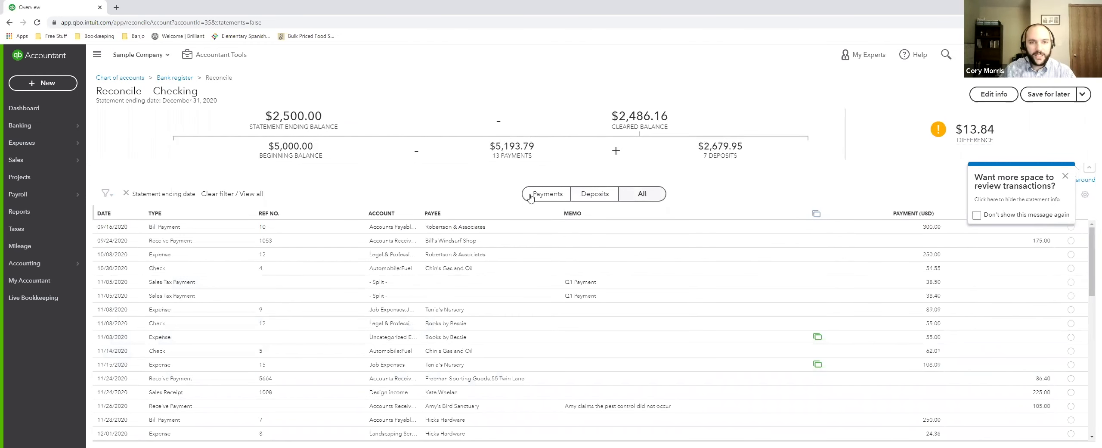
mouse_move(974, 139)
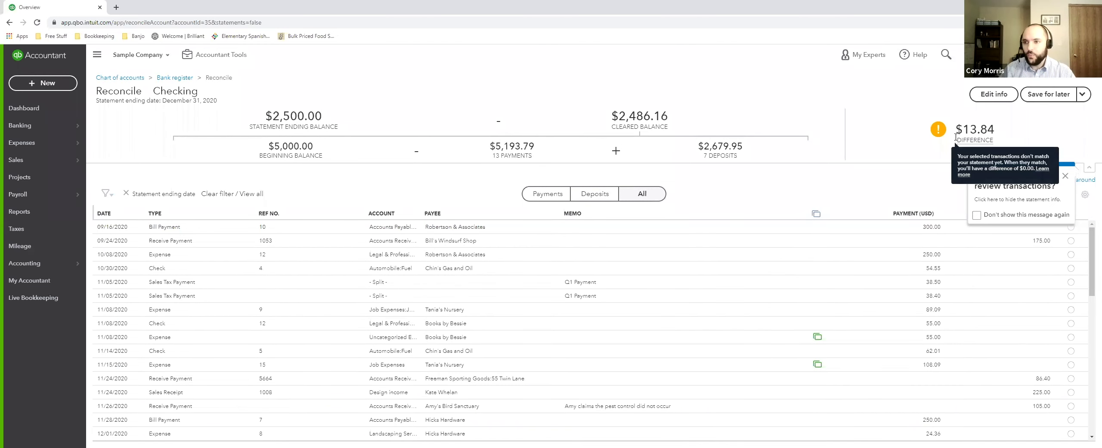
scroll(1043, 366, down, 2)
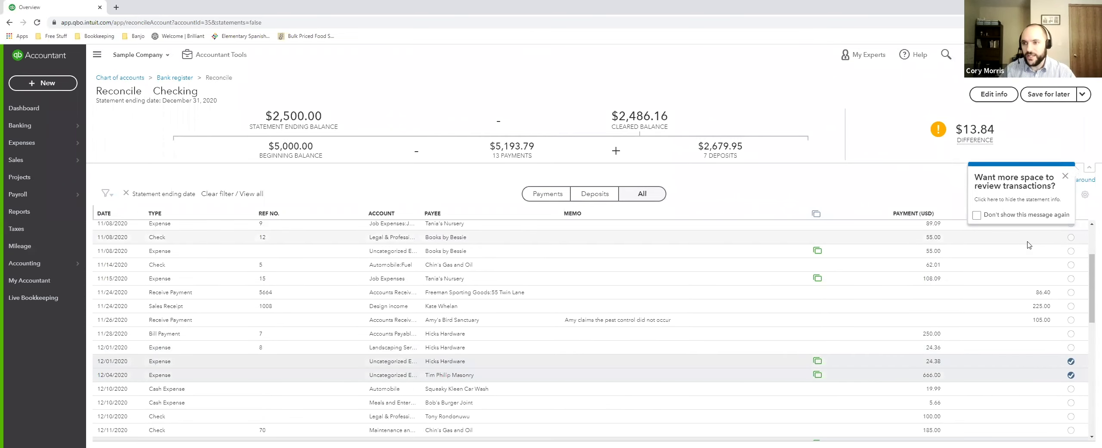
scroll(1028, 244, up, 2)
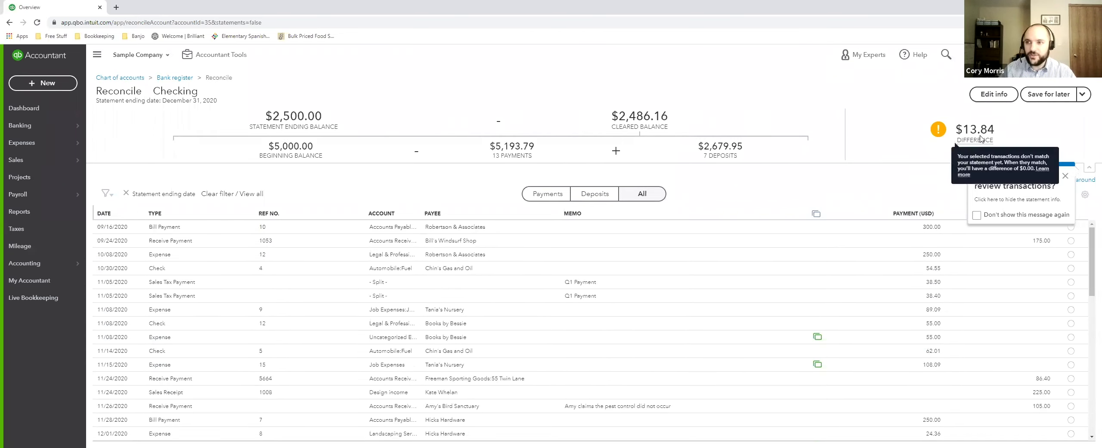
Step: Check the options for finishing or saving the reconciliation, view the editable statement information without changing it, and dismiss the tips
click(1082, 94)
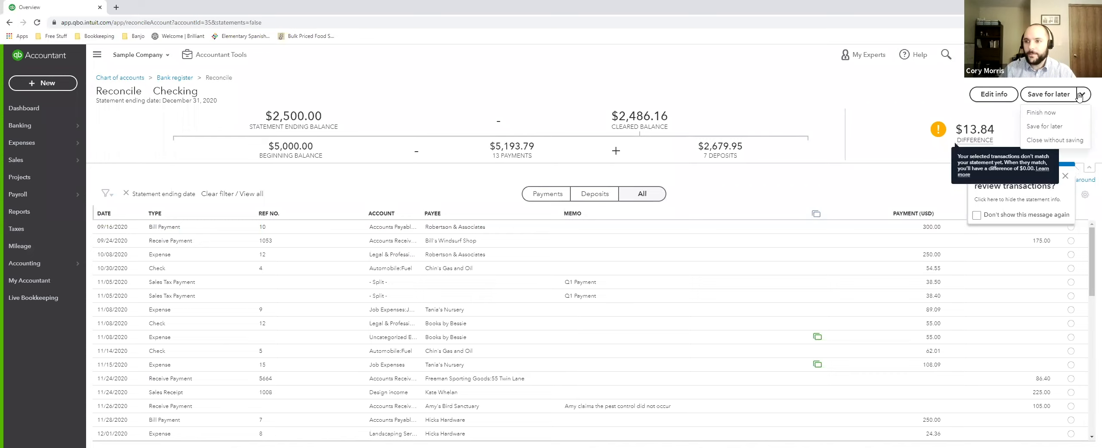
click(993, 95)
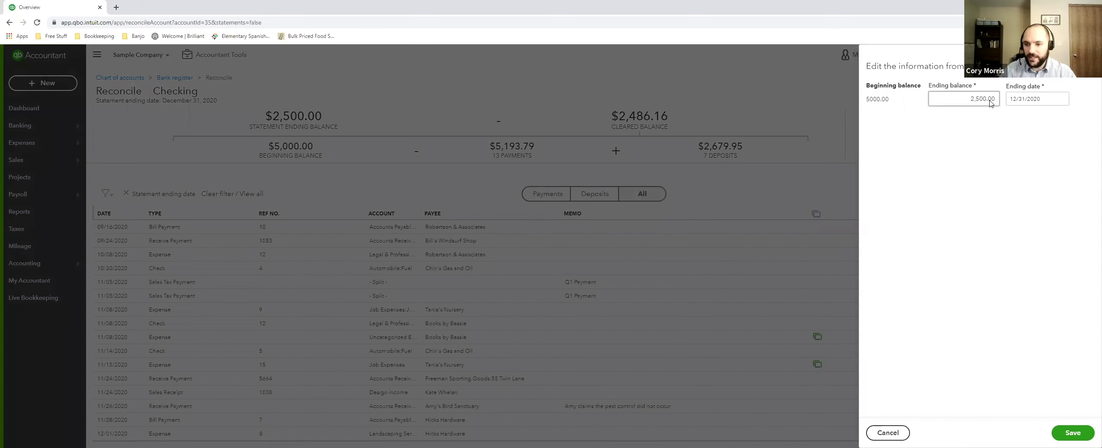
key(Escape)
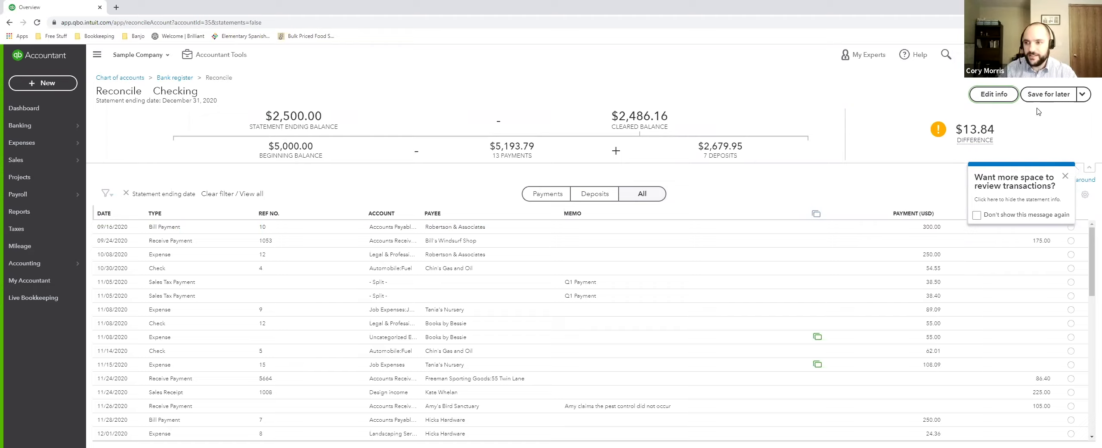
click(1065, 176)
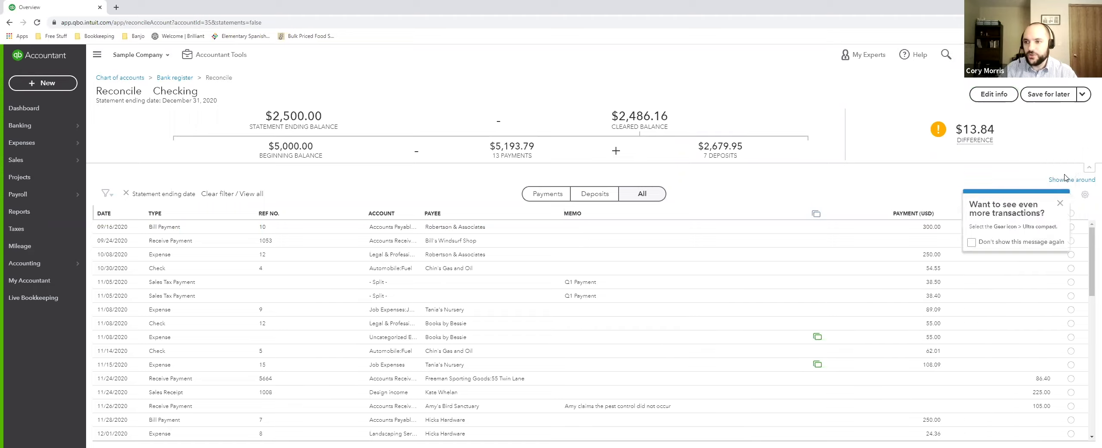
click(1060, 203)
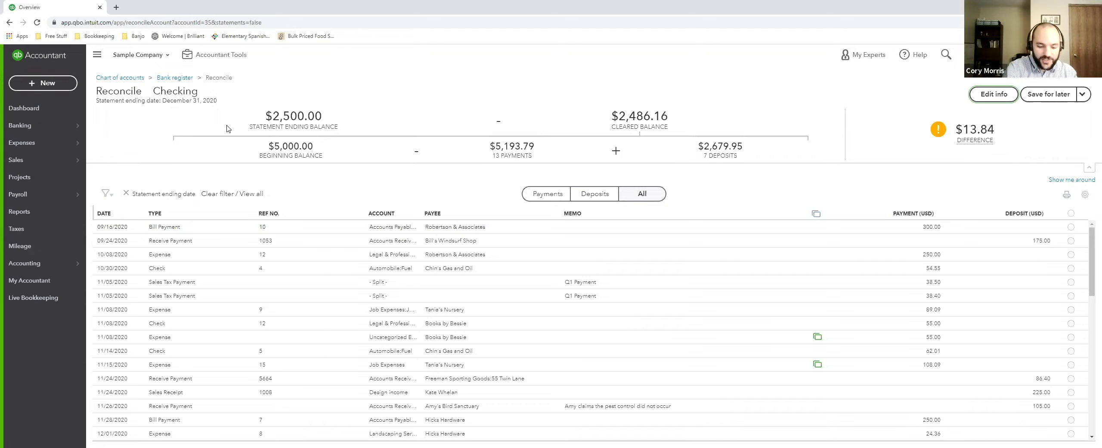
Step: Return to the account reconciliation setup, choose the Visa account and view the statement and finance charge details it asks for
click(125, 81)
mouse_move(66, 264)
click(116, 280)
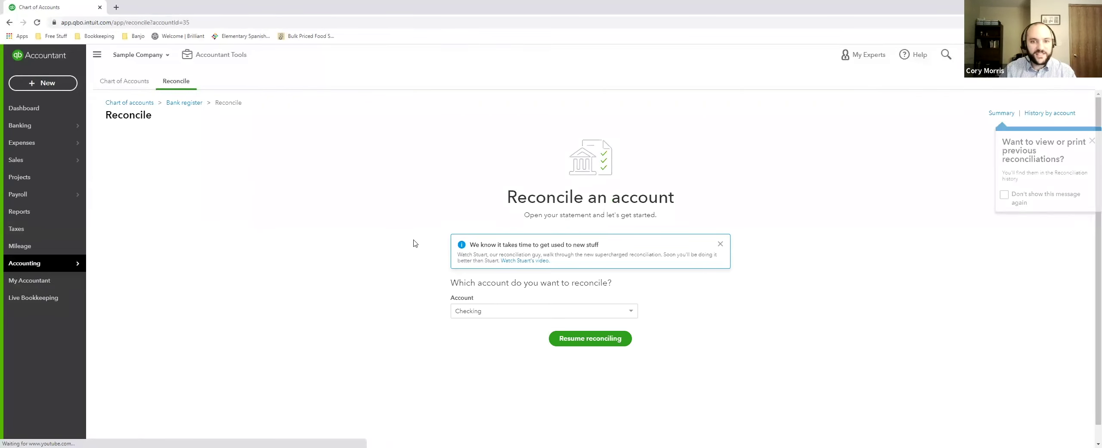
click(507, 306)
scroll(509, 344, down, 5)
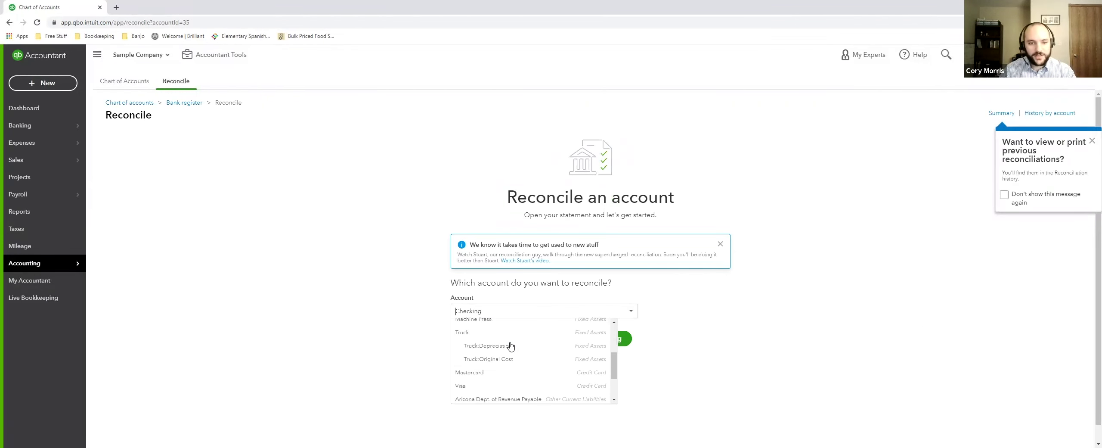
click(530, 343)
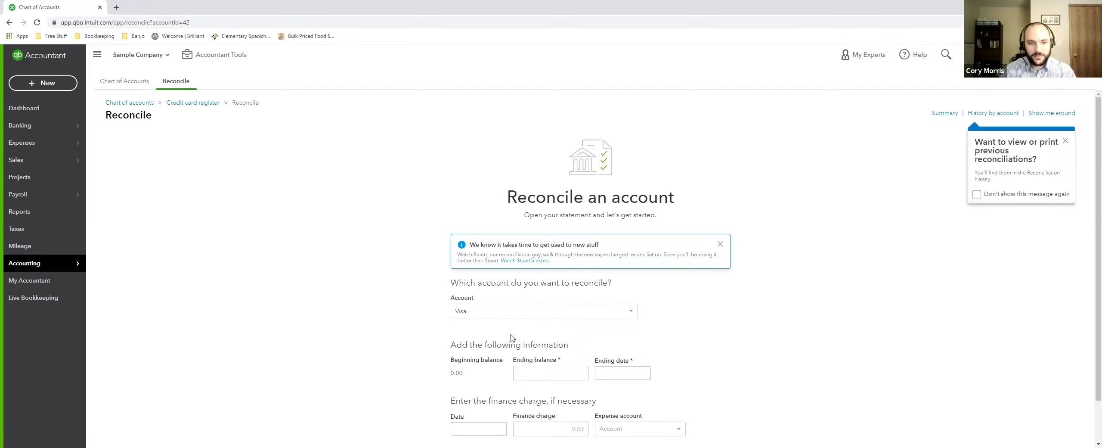
scroll(433, 333, down, 1)
click(544, 326)
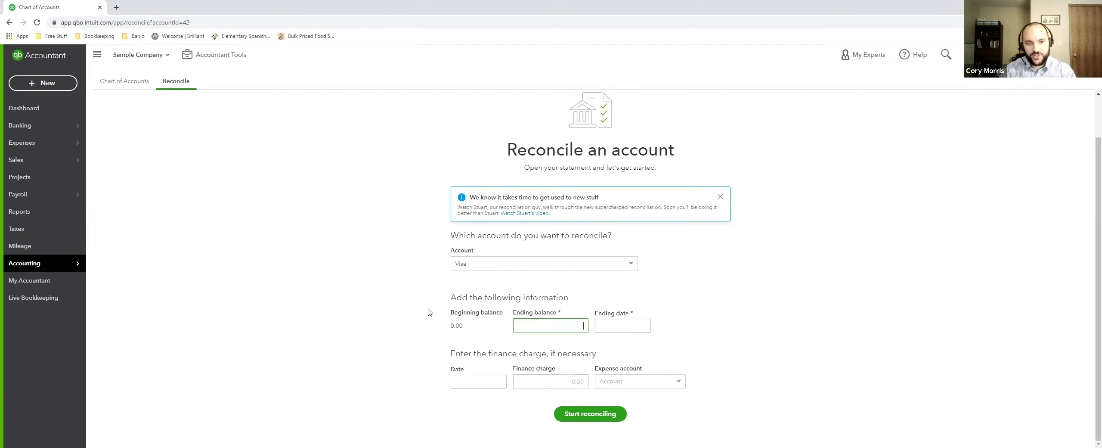
scroll(429, 309, up, 1)
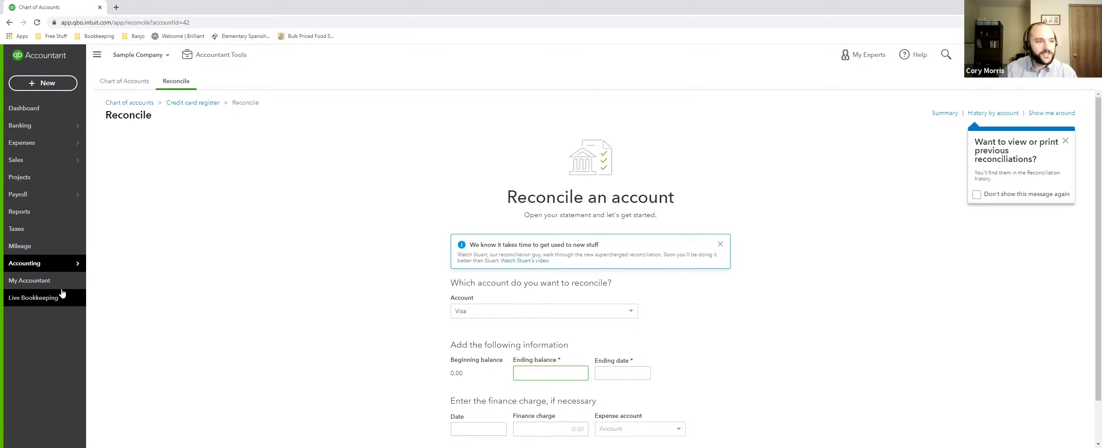
Step: Open the reports list and examine the standard report groups from Favorites through For my accountant and Payroll
click(64, 219)
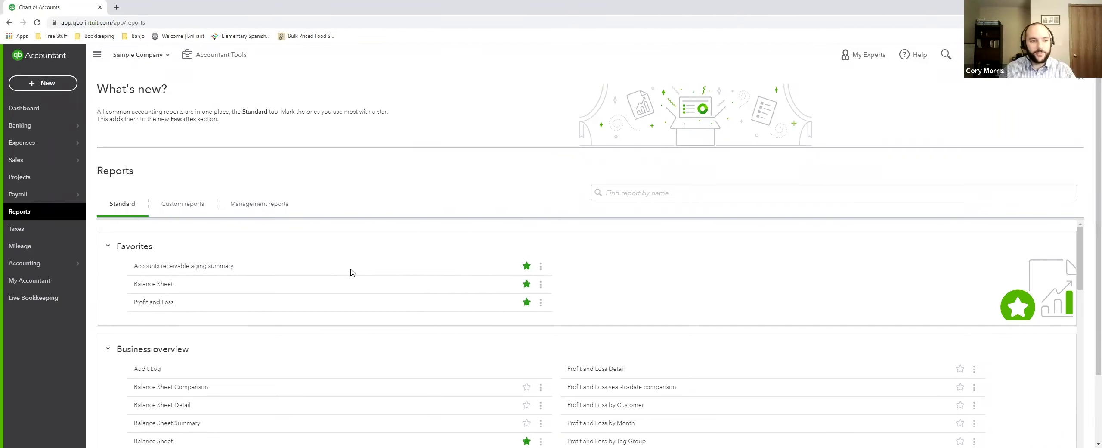
scroll(351, 272, down, 2)
scroll(357, 271, up, 1)
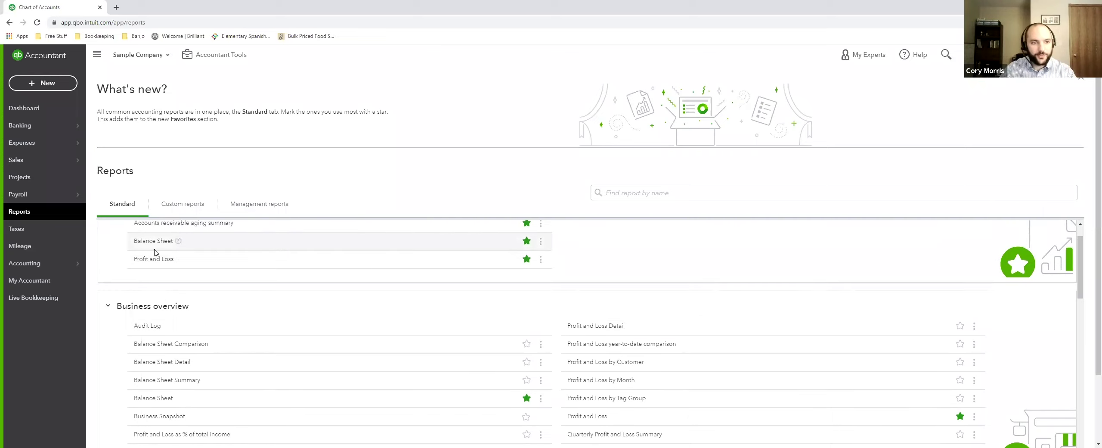
scroll(353, 315, down, 1)
scroll(353, 319, down, 4)
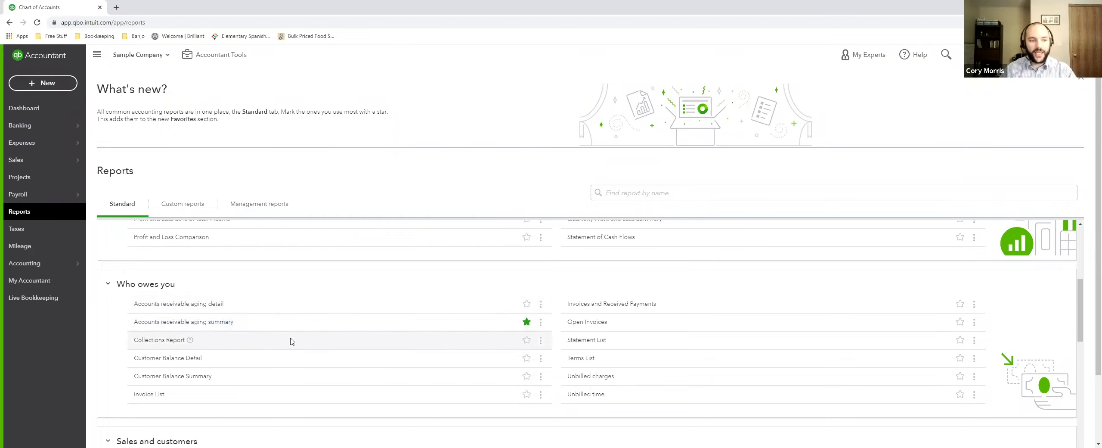
scroll(291, 342, down, 1)
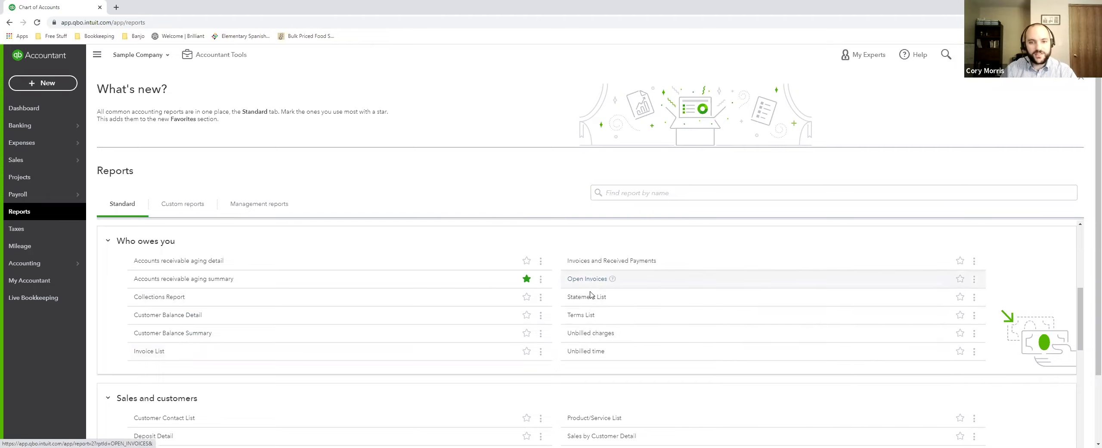
scroll(460, 291, down, 2)
scroll(302, 286, down, 1)
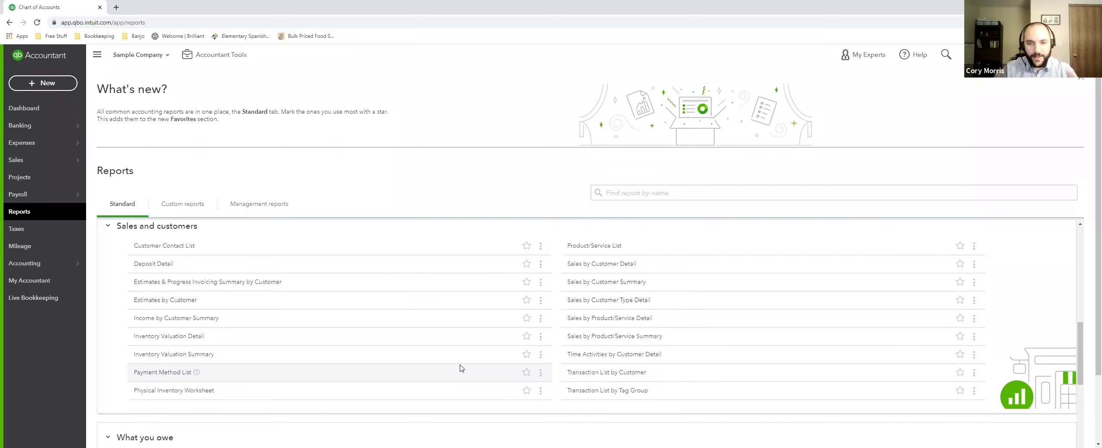
scroll(466, 369, down, 4)
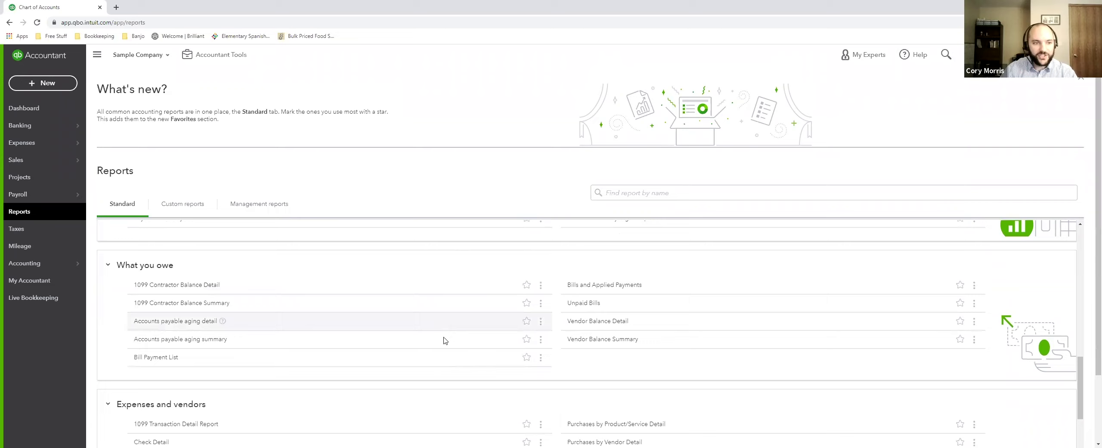
scroll(446, 341, down, 1)
scroll(447, 341, down, 1)
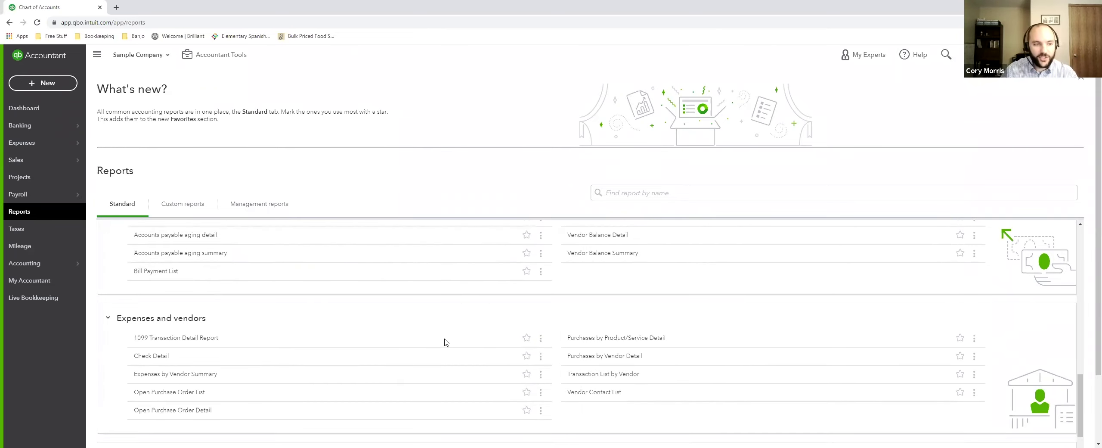
scroll(446, 342, down, 1)
scroll(446, 342, down, 5)
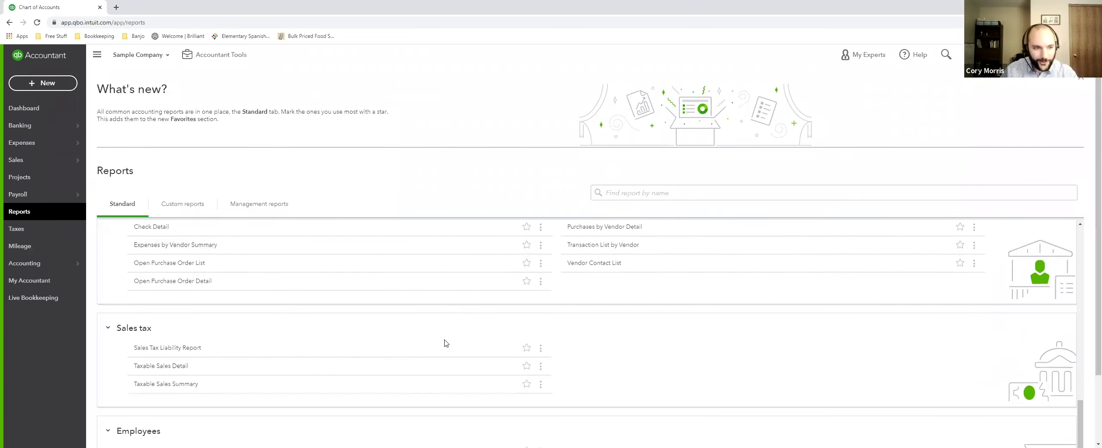
scroll(446, 344, down, 2)
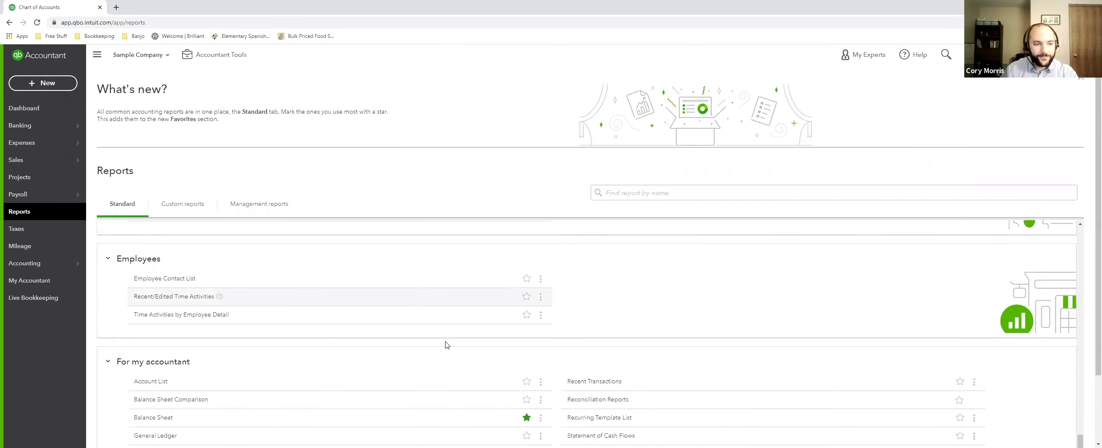
scroll(446, 345, down, 1)
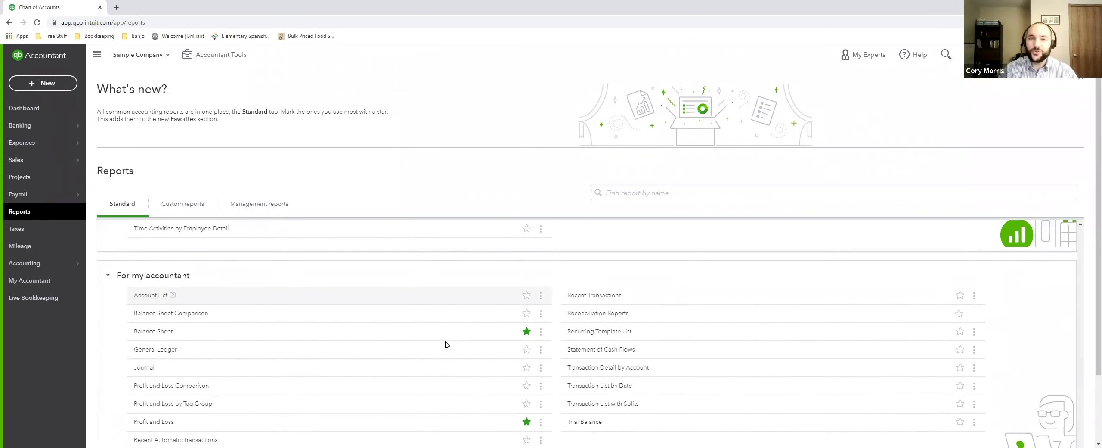
scroll(447, 345, down, 1)
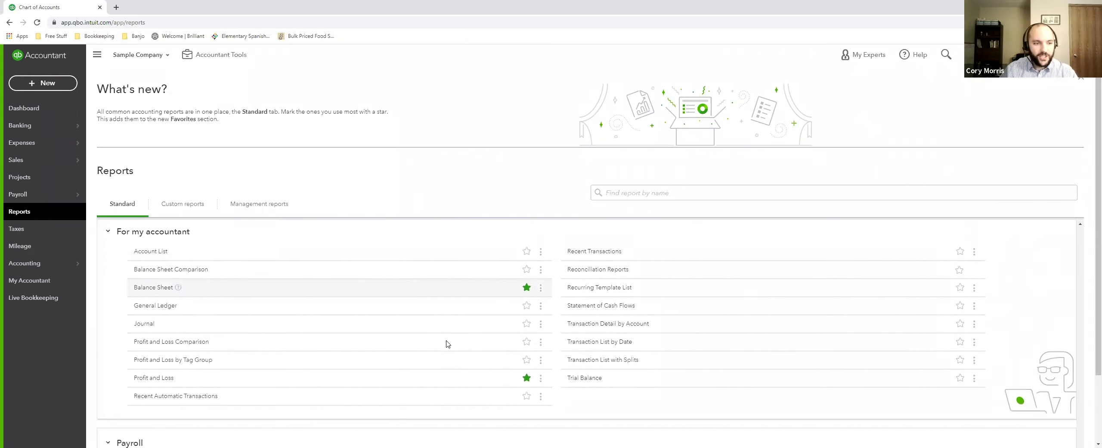
scroll(447, 344, down, 2)
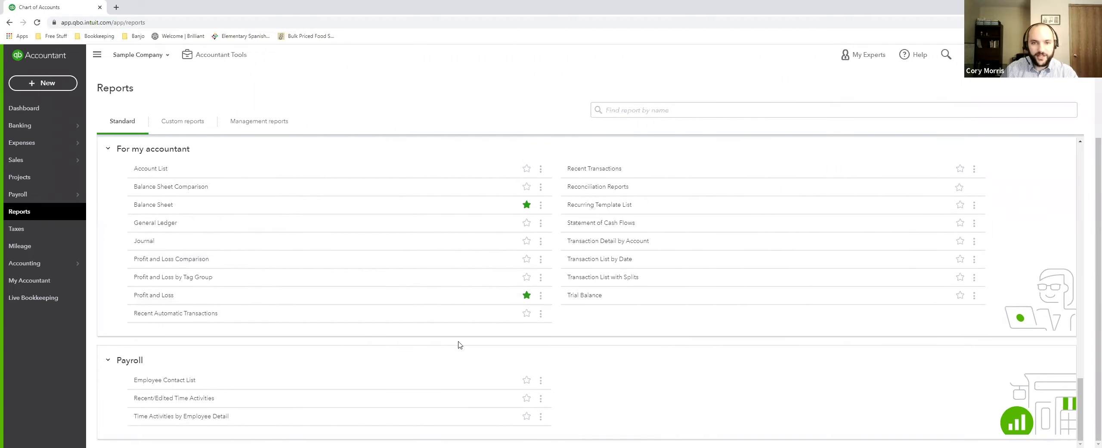
Step: Open the Balance Sheet report from the favorite reports and review its assets and liabilities
scroll(468, 344, up, 6)
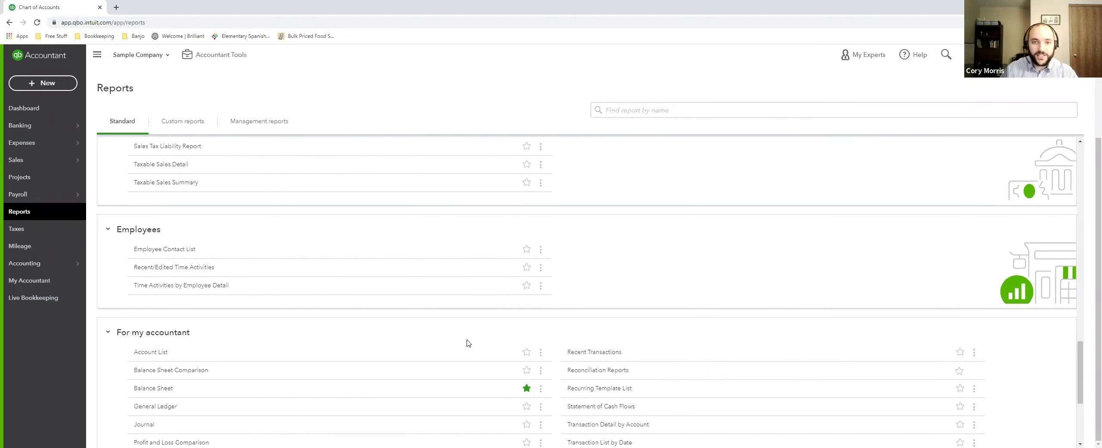
scroll(468, 344, up, 5)
scroll(469, 344, up, 8)
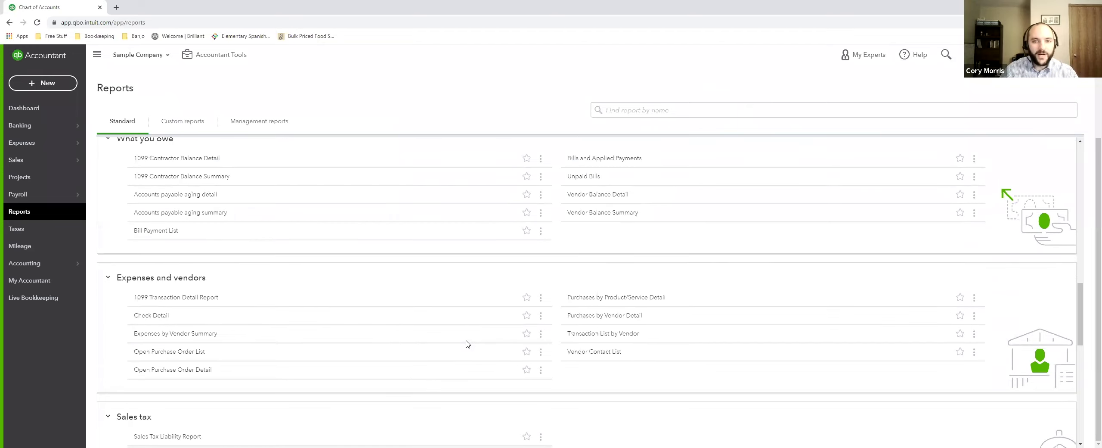
scroll(467, 347, up, 12)
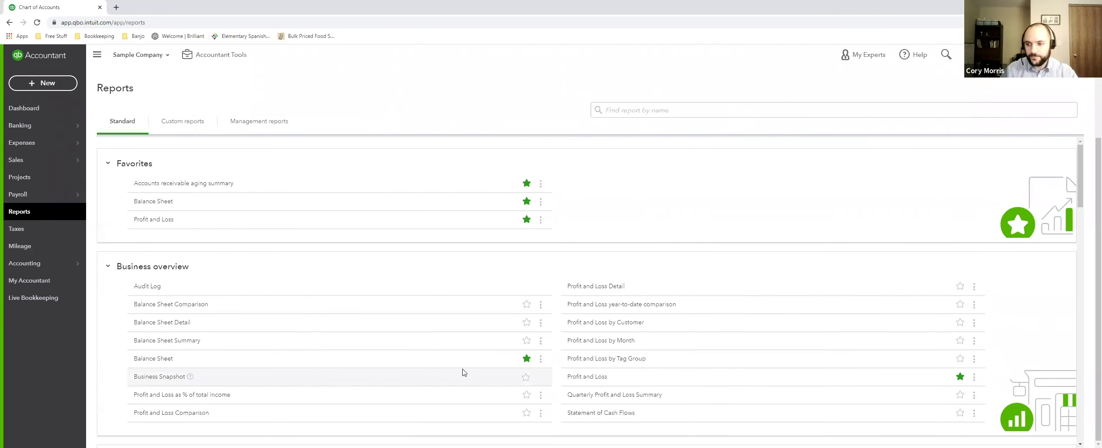
click(150, 205)
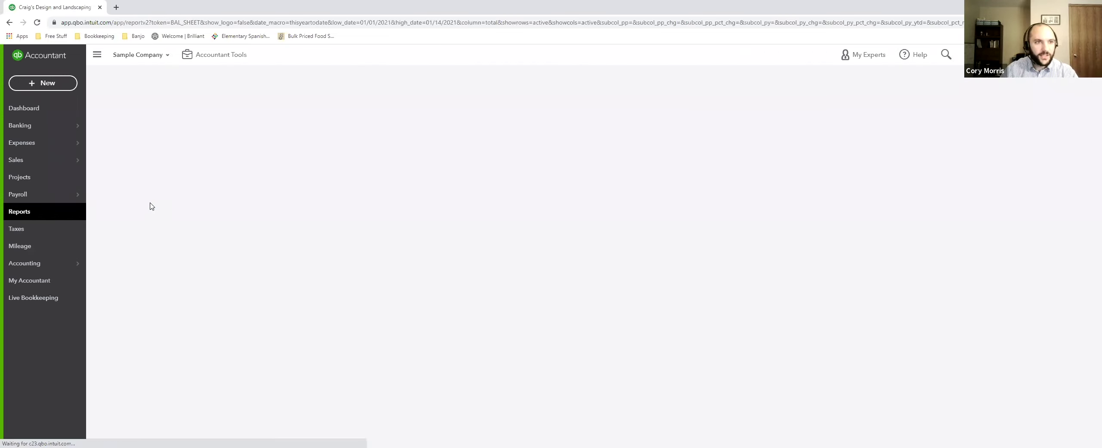
scroll(629, 237, up, 2)
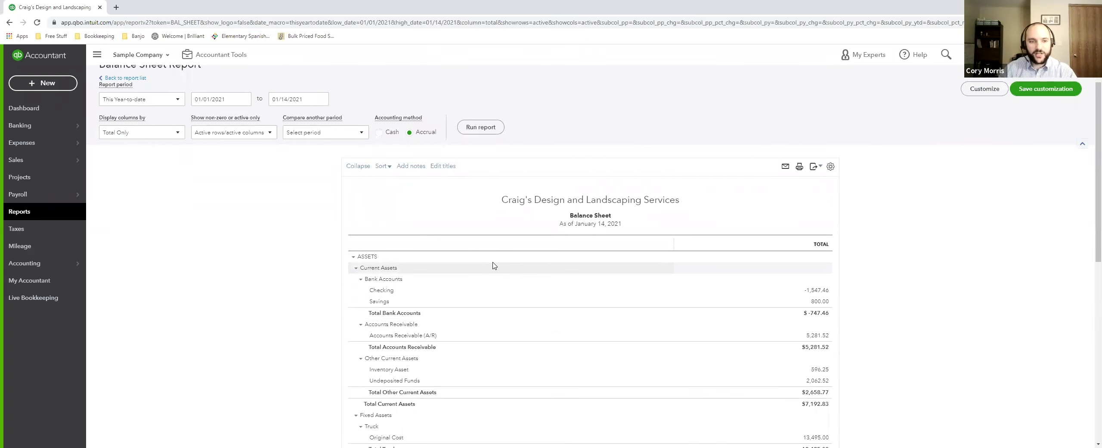
scroll(547, 271, down, 3)
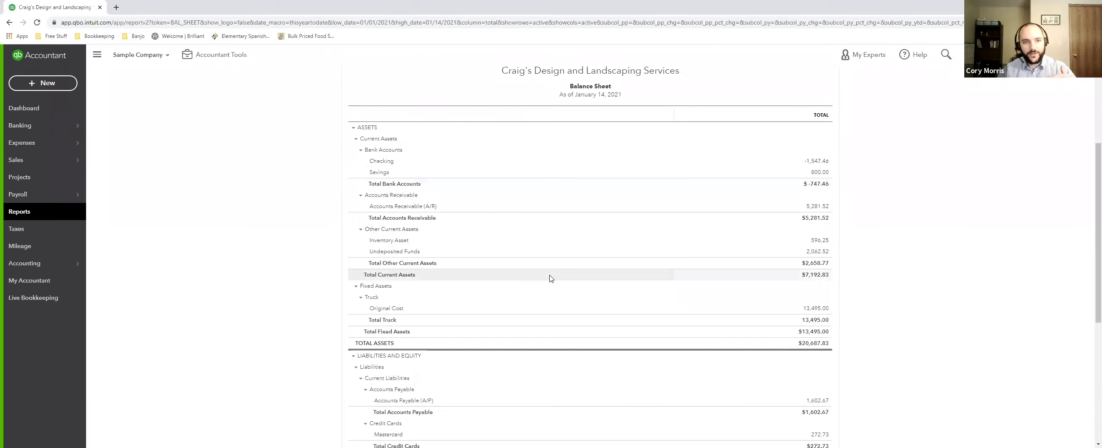
Step: Examine the Balance Sheet's bank, receivable, other current and fixed asset accounts alongside its current and long-term liabilities and equity section
scroll(551, 278, down, 1)
scroll(549, 277, up, 2)
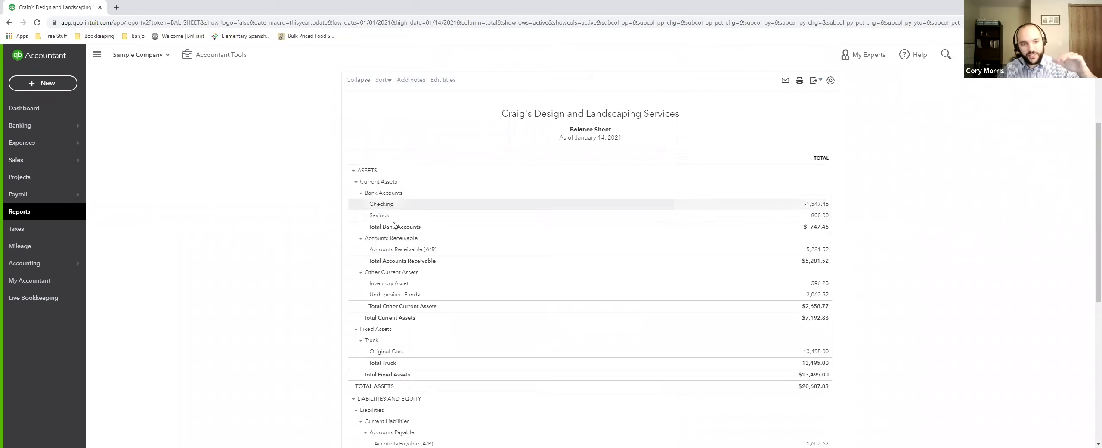
scroll(403, 241, down, 2)
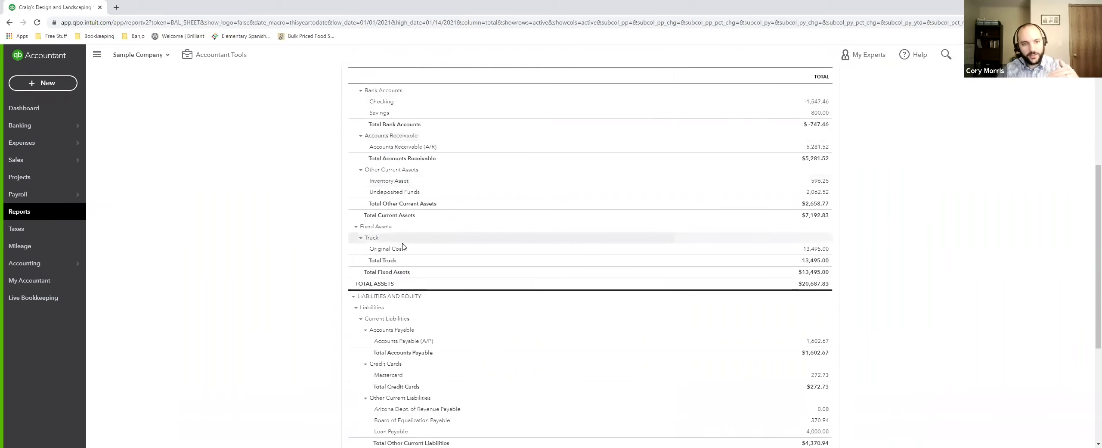
scroll(402, 243, down, 2)
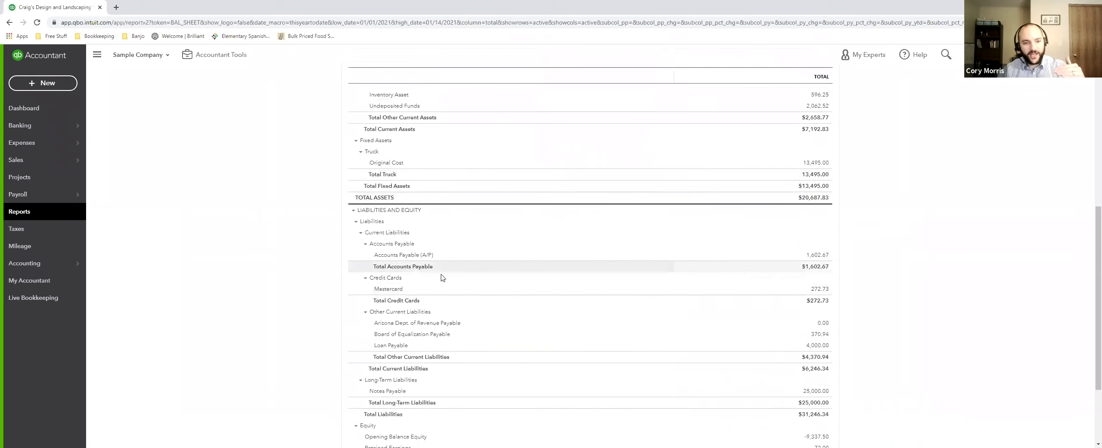
scroll(442, 274, down, 2)
scroll(446, 334, up, 2)
scroll(446, 333, up, 2)
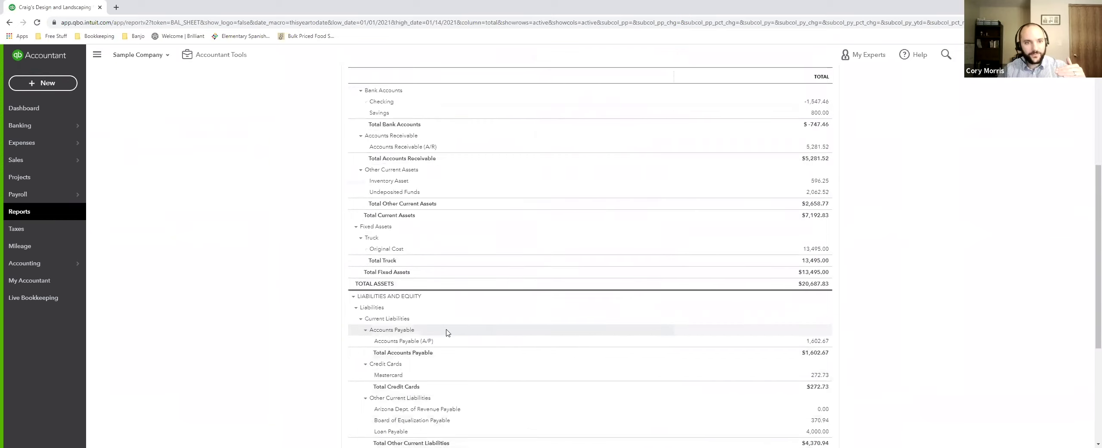
scroll(446, 332, up, 2)
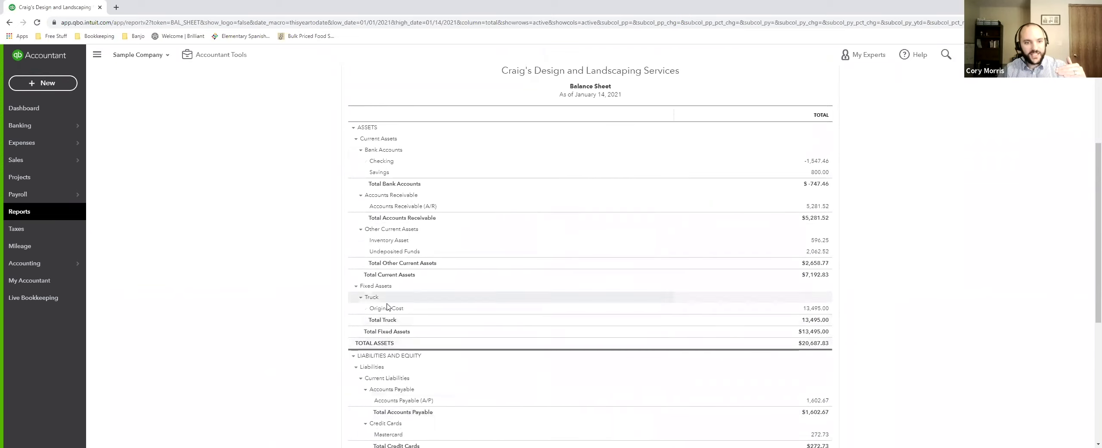
scroll(468, 298, up, 2)
scroll(469, 298, down, 1)
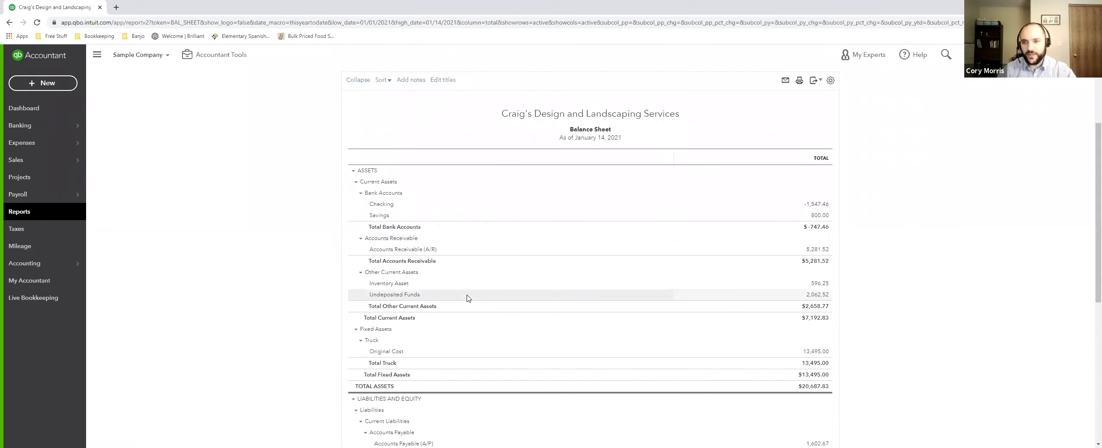
scroll(469, 298, down, 1)
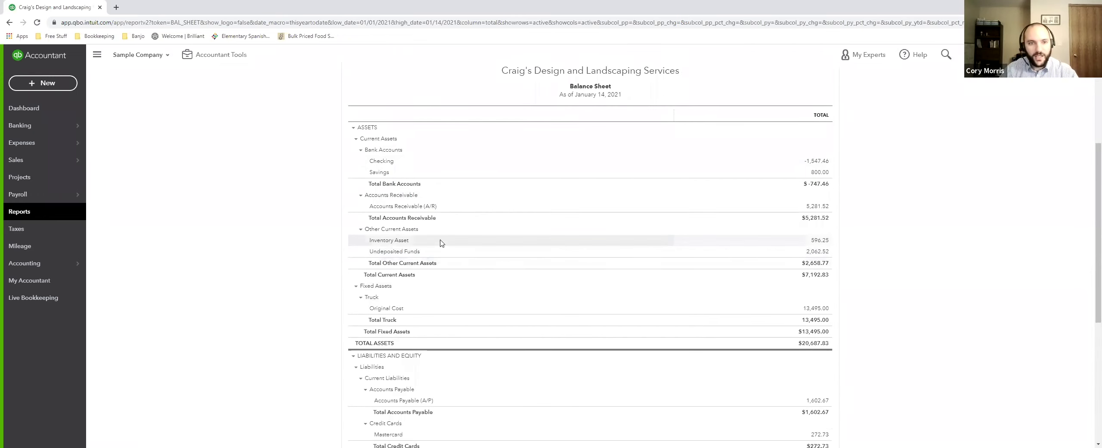